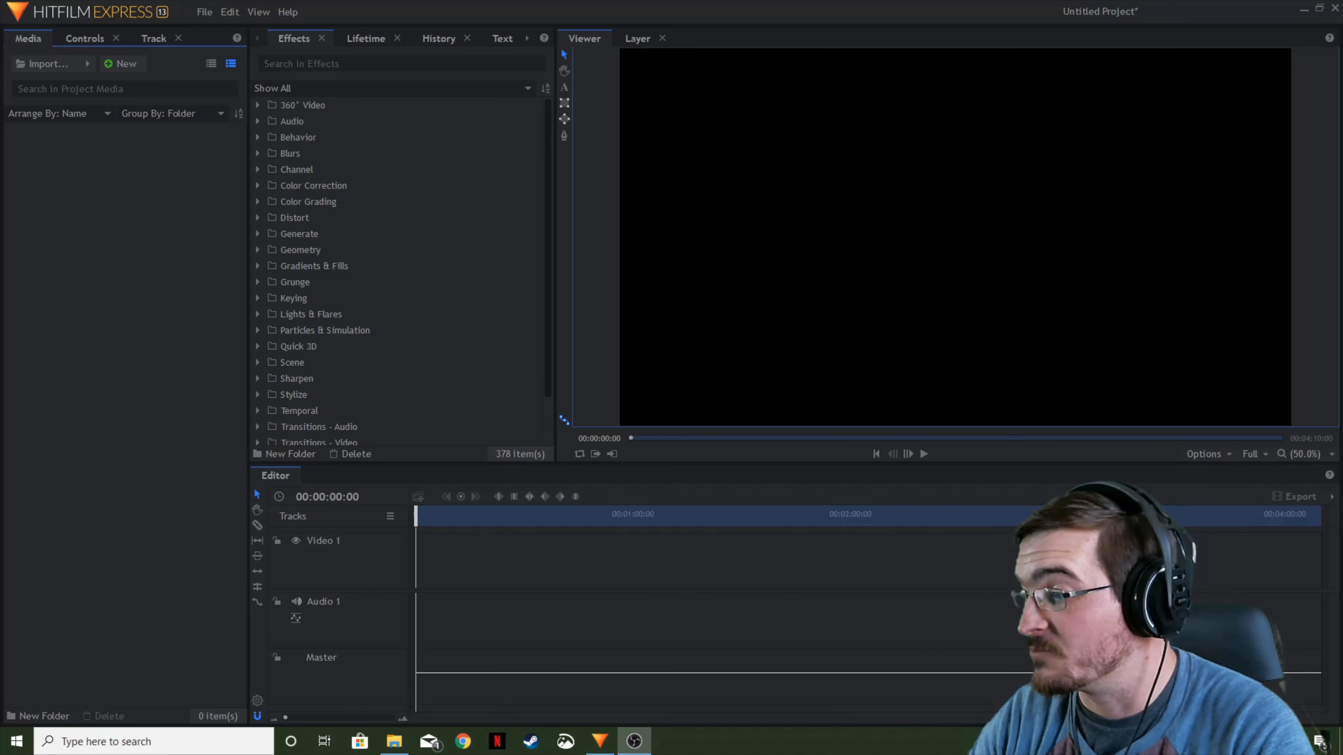
Step: Import the video clip 20190813_122446.mp4 into the project media
drag(381, 502, 175, 494)
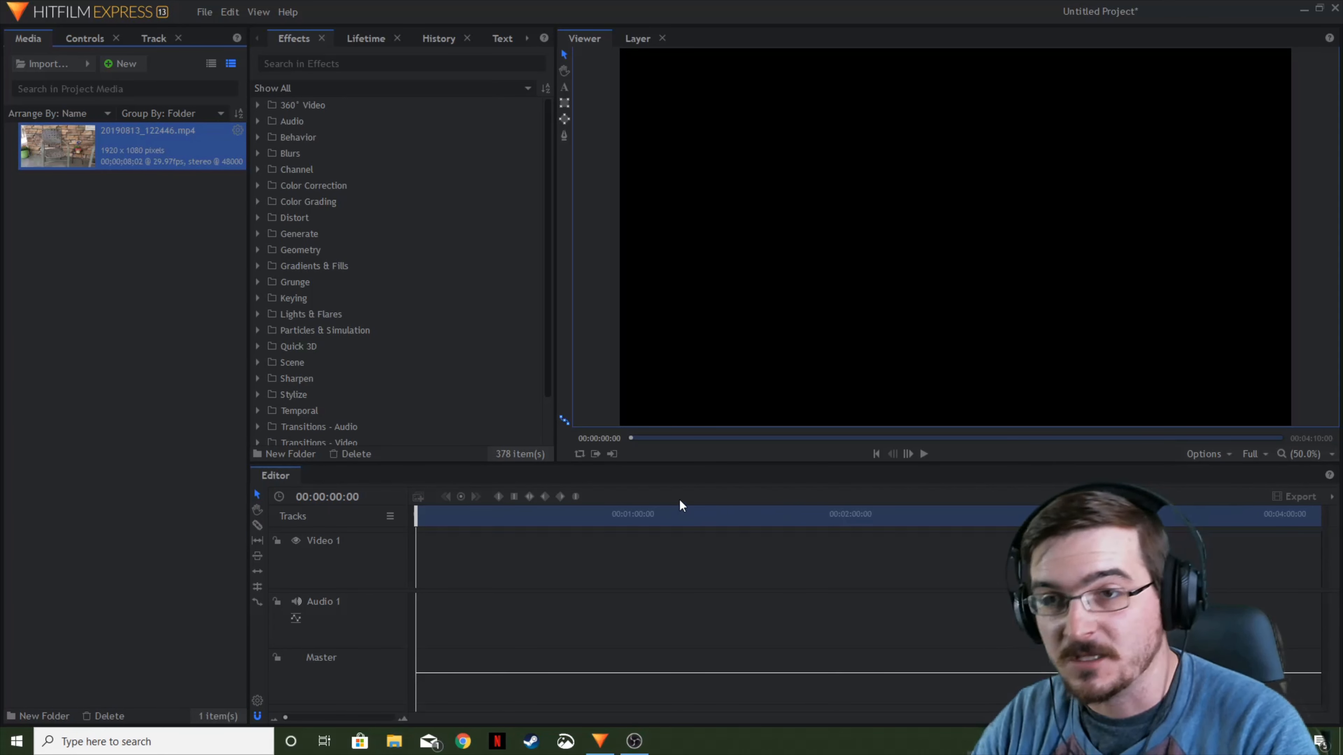
click(258, 13)
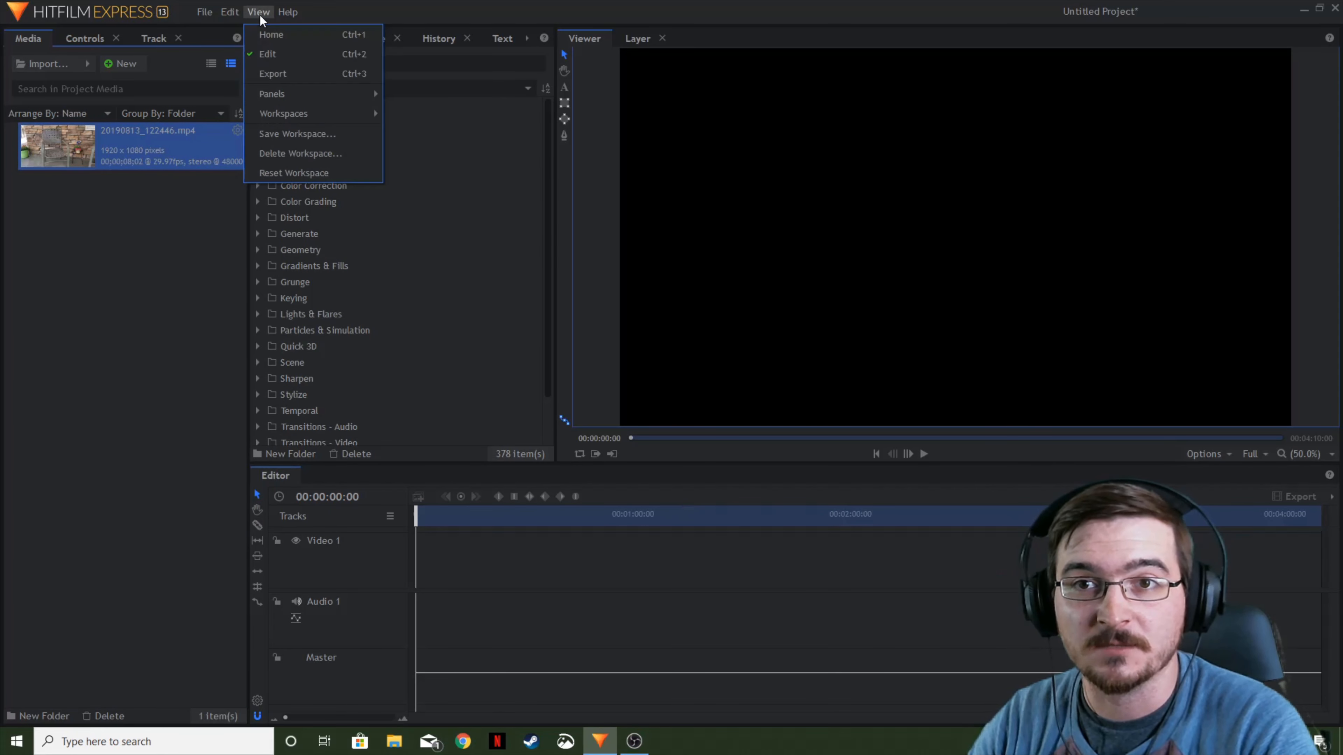
mouse_move(283, 113)
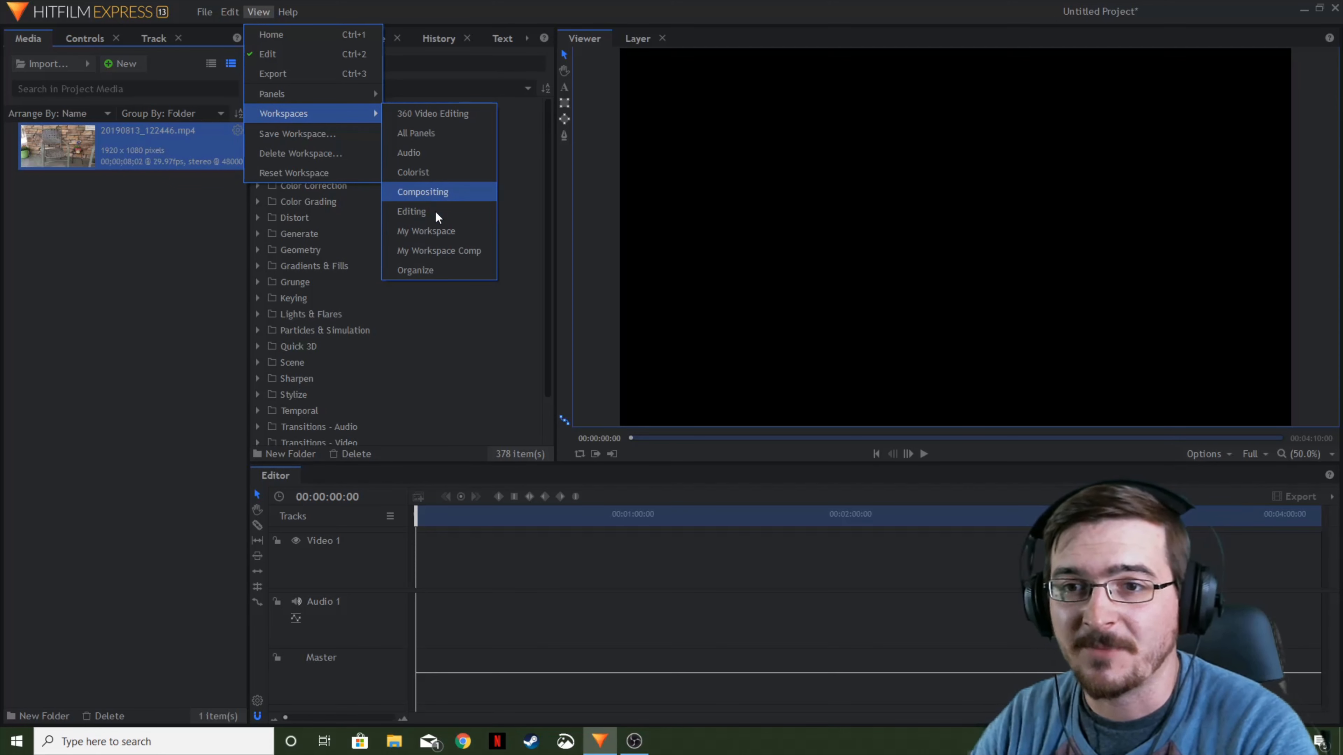
click(428, 247)
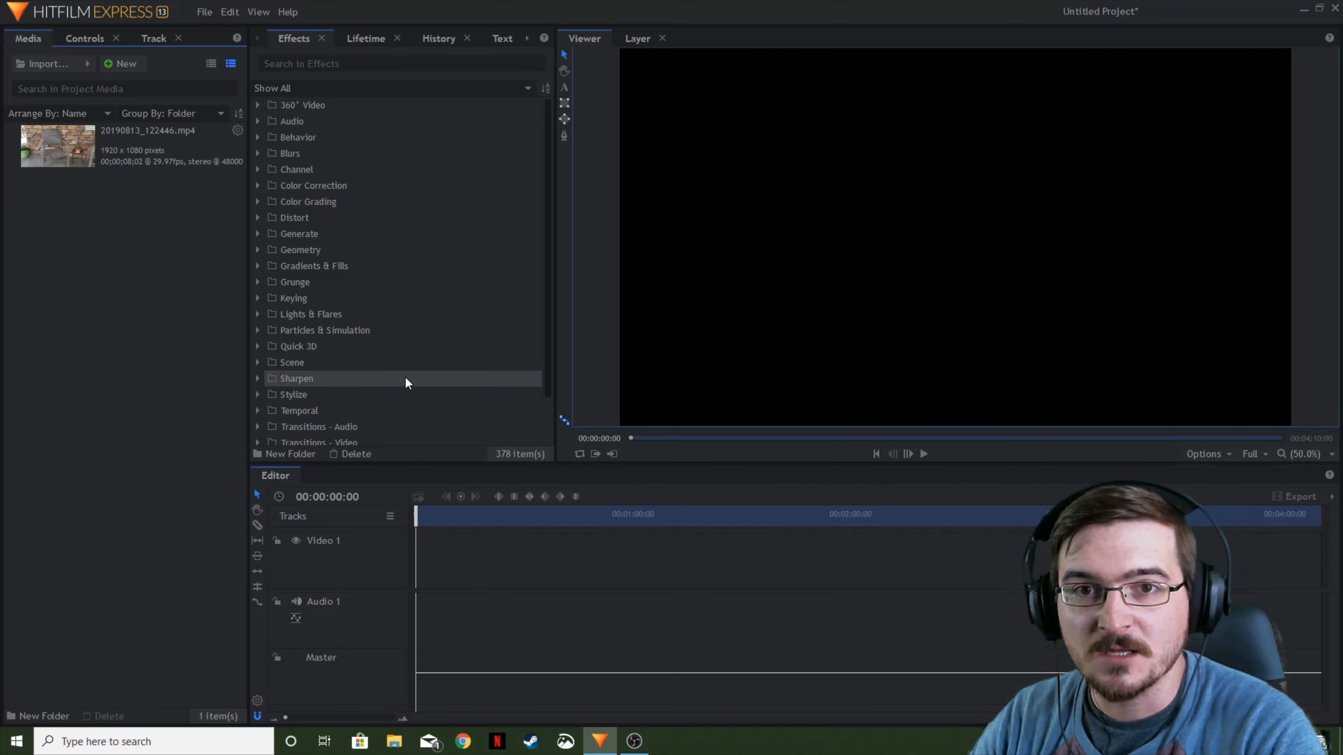
Step: Make a composite shot from the 20190813_122446.mp4 clip, keeping its default 1080p Full HD @ 29.97 fps properties
right_click(142, 150)
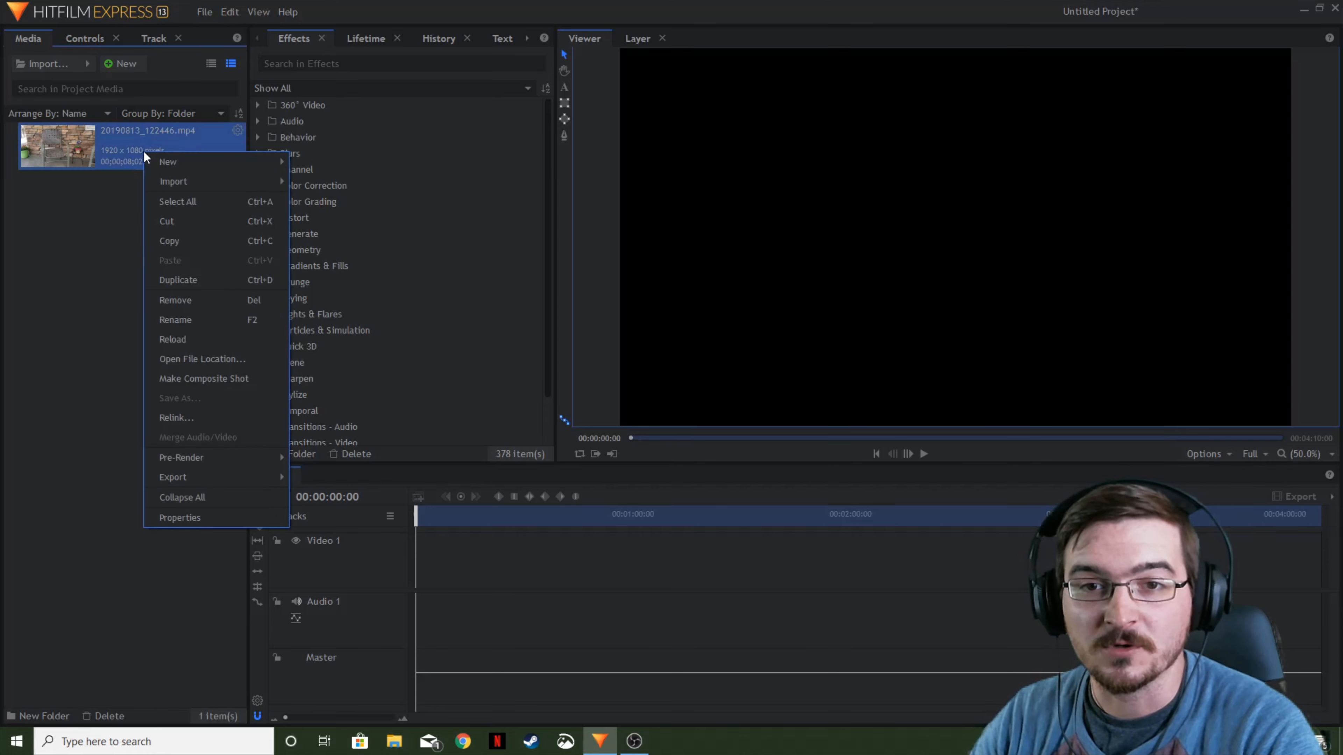
click(204, 379)
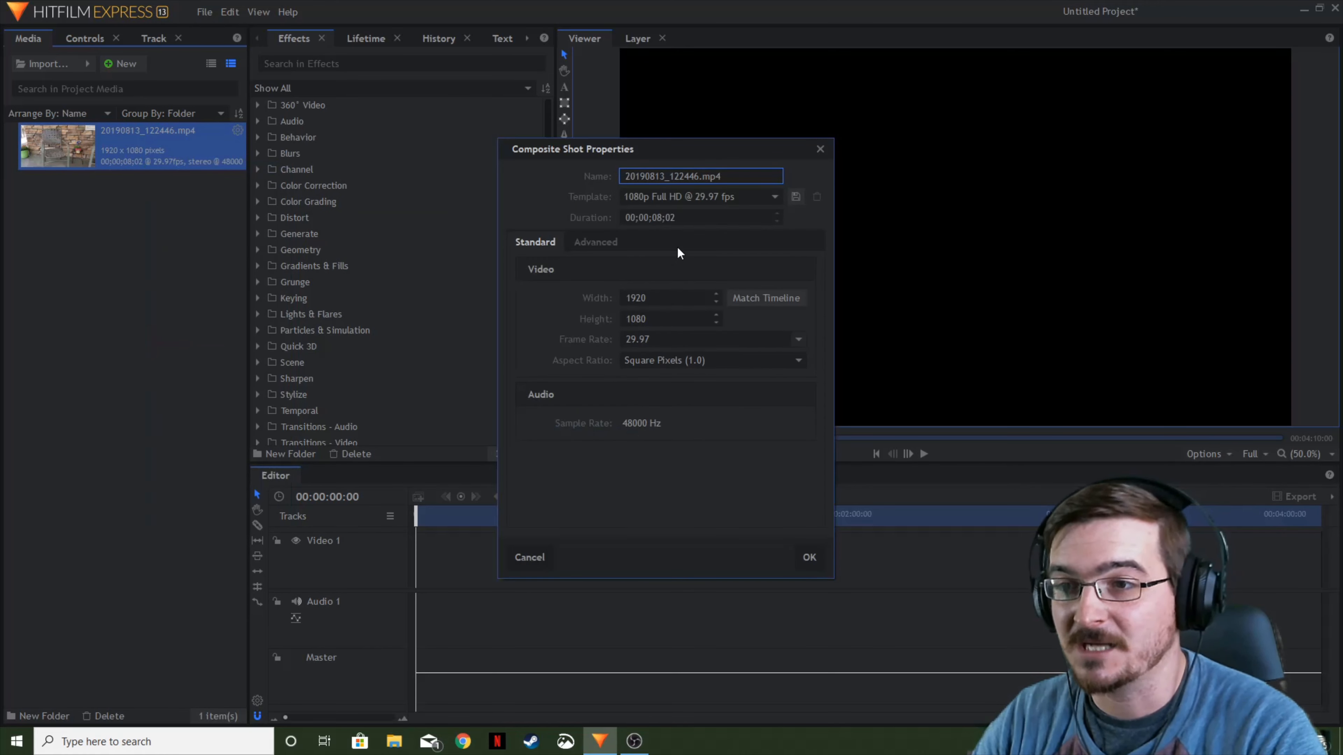
click(809, 557)
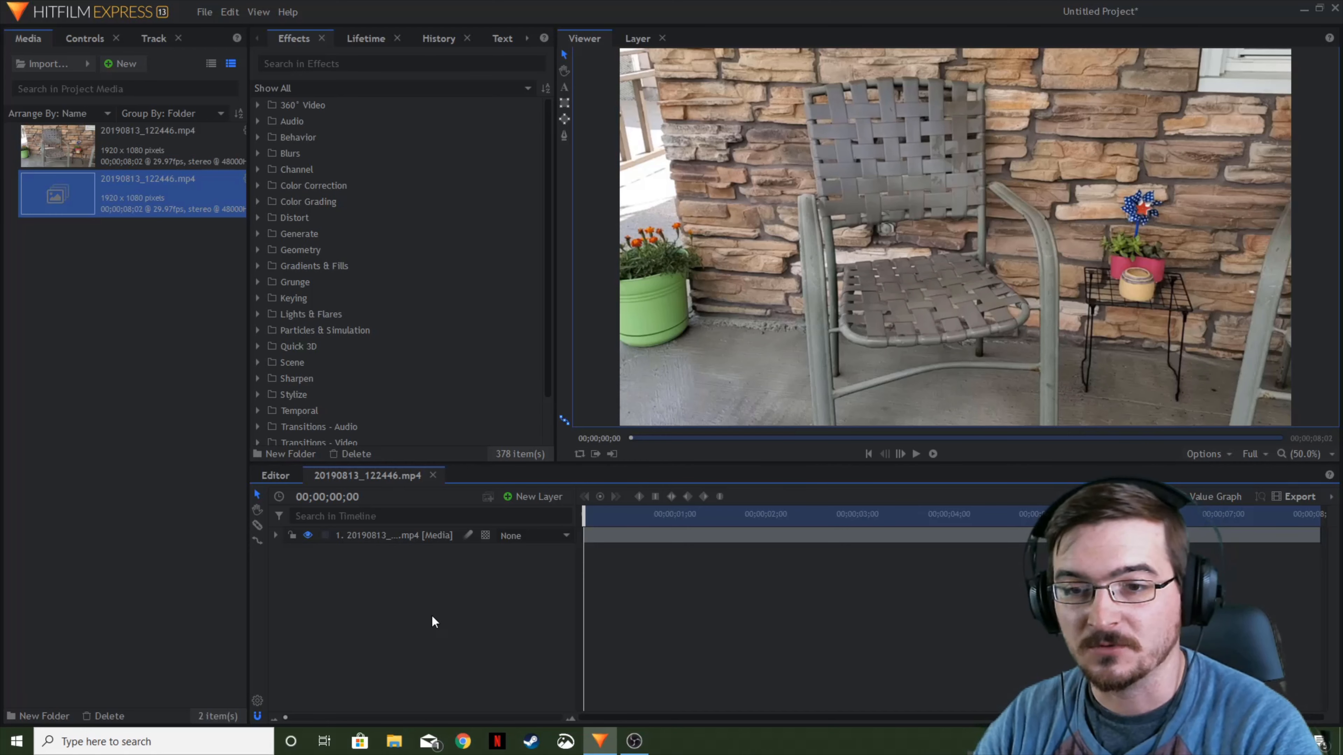
Step: Add a tracker to the video layer and rename it Top Right
click(275, 535)
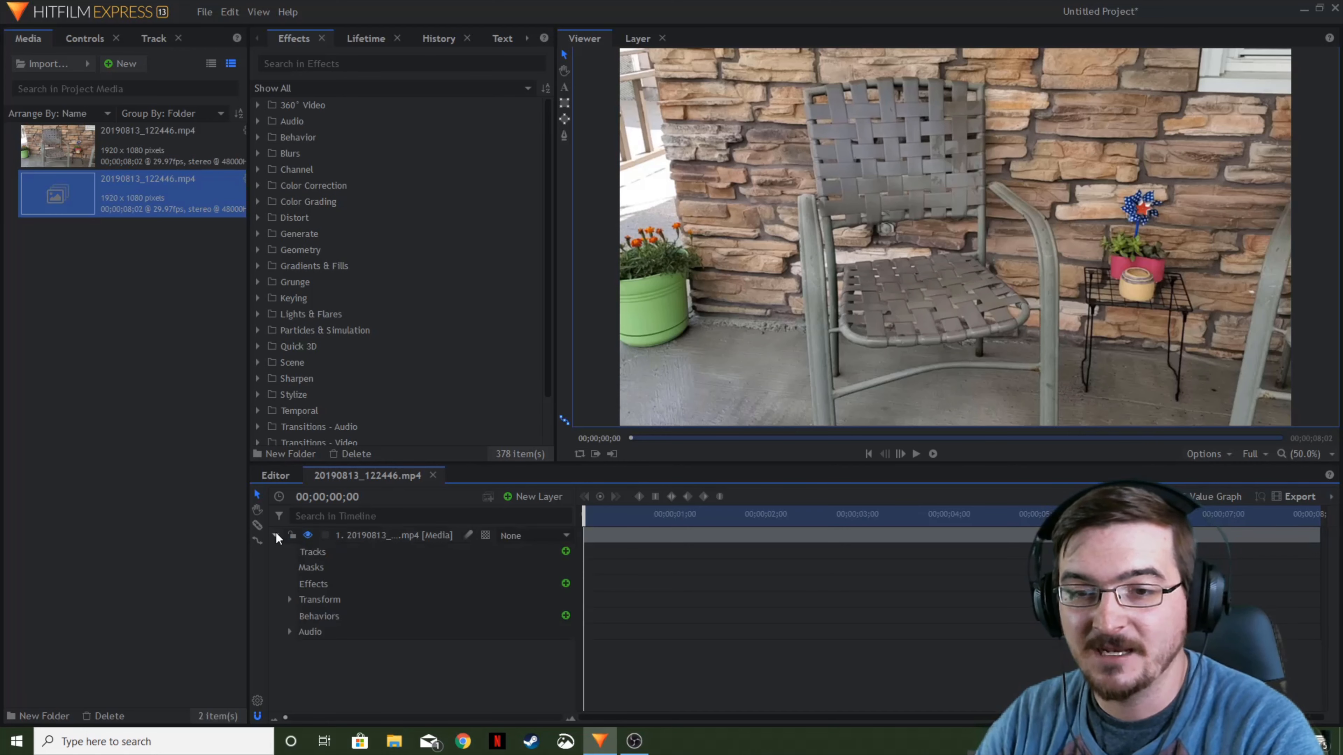
click(565, 551)
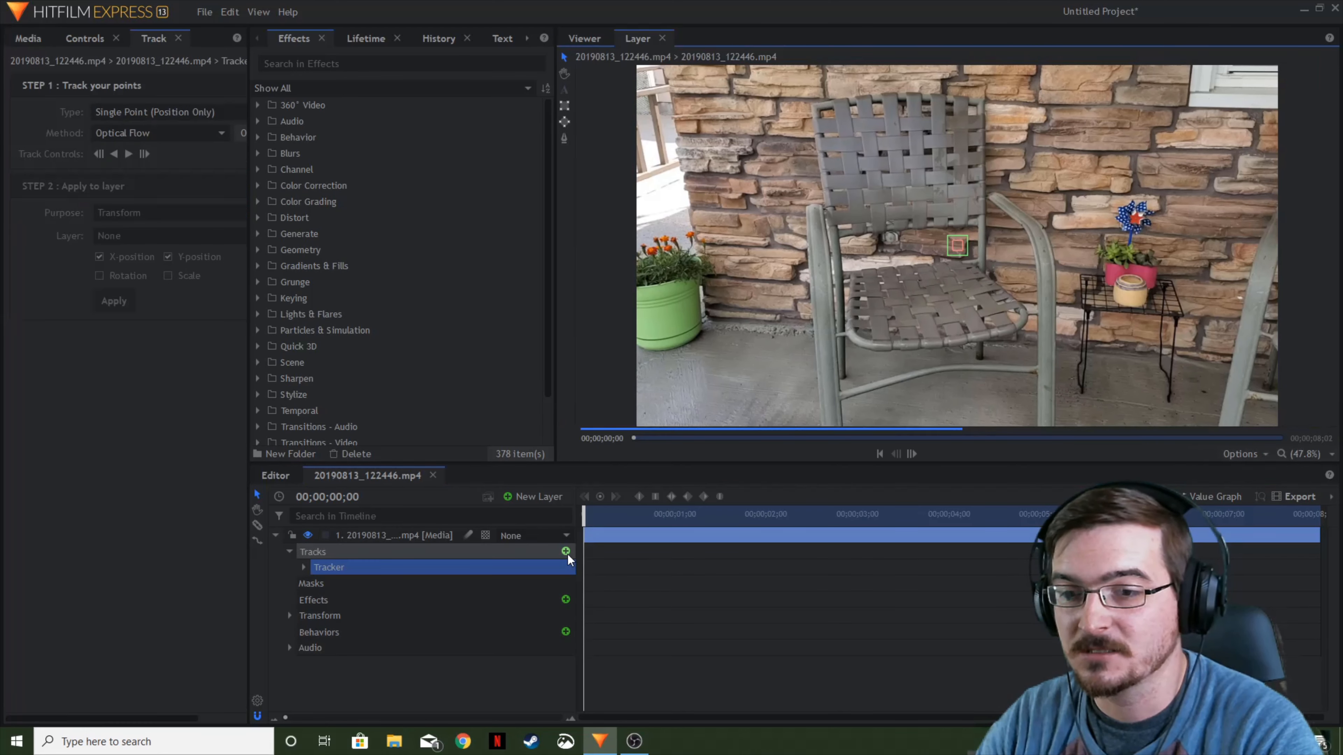
right_click(336, 565)
click(389, 699)
text(Top Right)
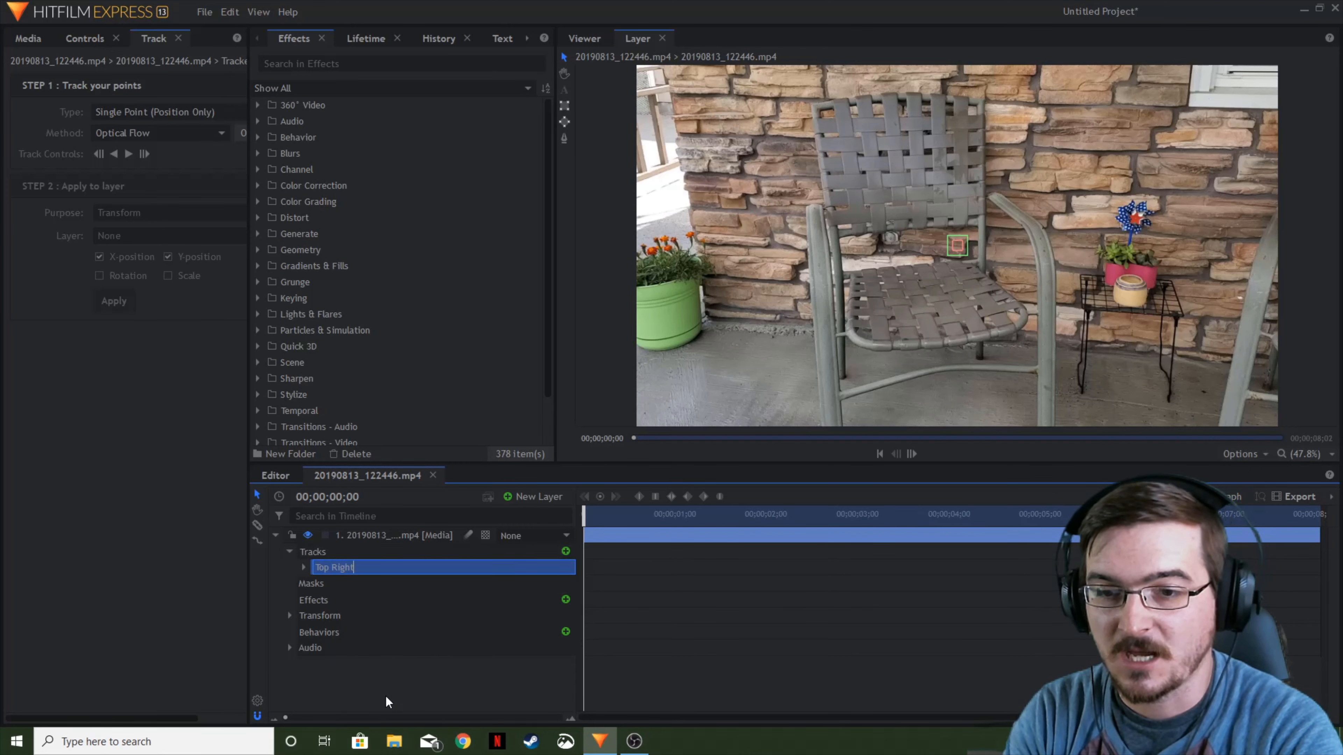
key(Return)
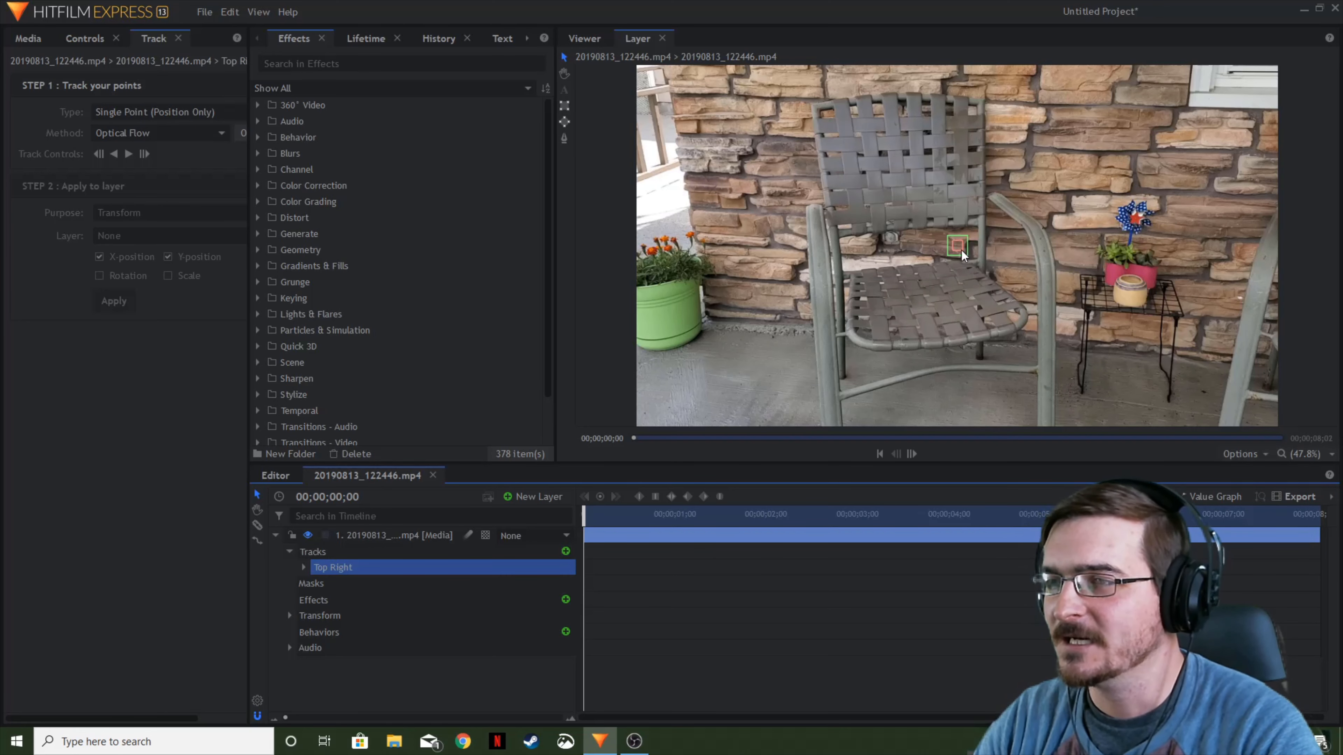
Step: Place the Top Right tracking point on the stone wall just to the right of the top of the chair's back
click(959, 270)
scroll(959, 268, up, 2)
drag(959, 240, 1094, 127)
drag(1165, 170, 1034, 335)
drag(963, 292, 956, 203)
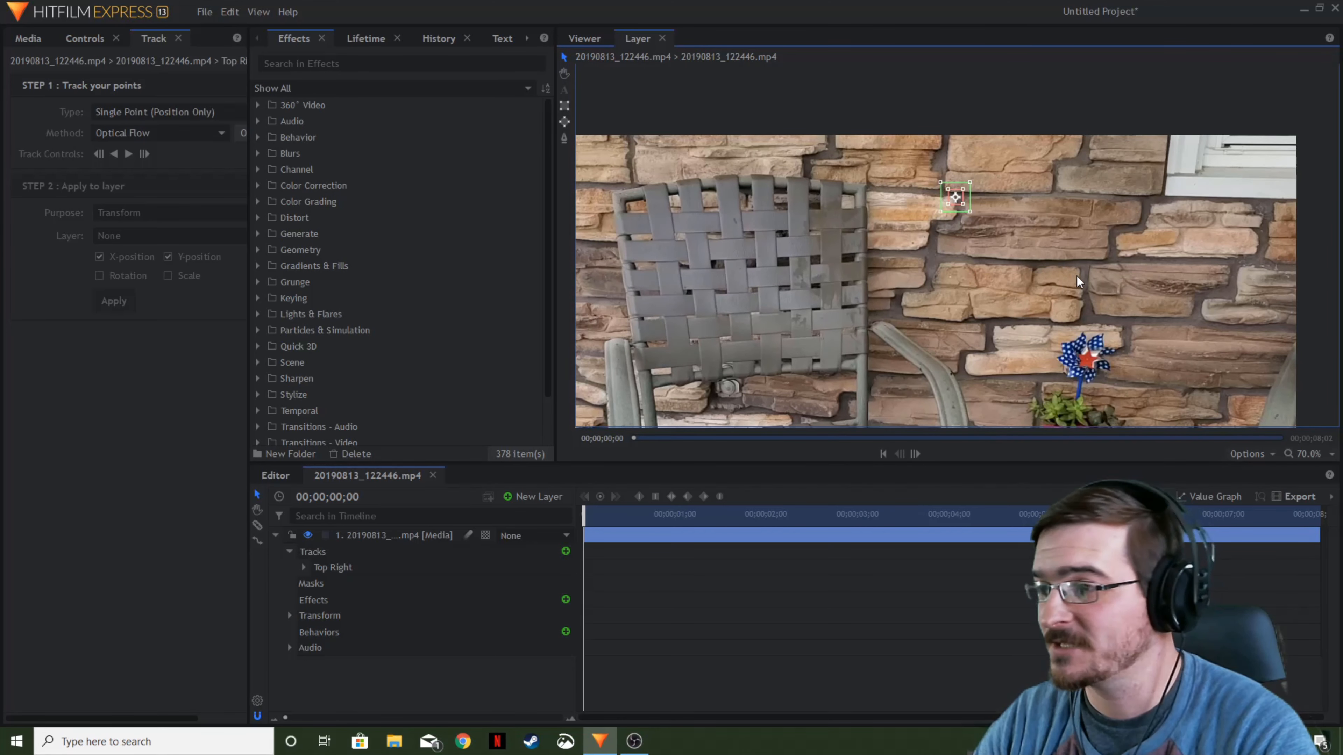
drag(1074, 276, 1047, 236)
scroll(1047, 237, down, 2)
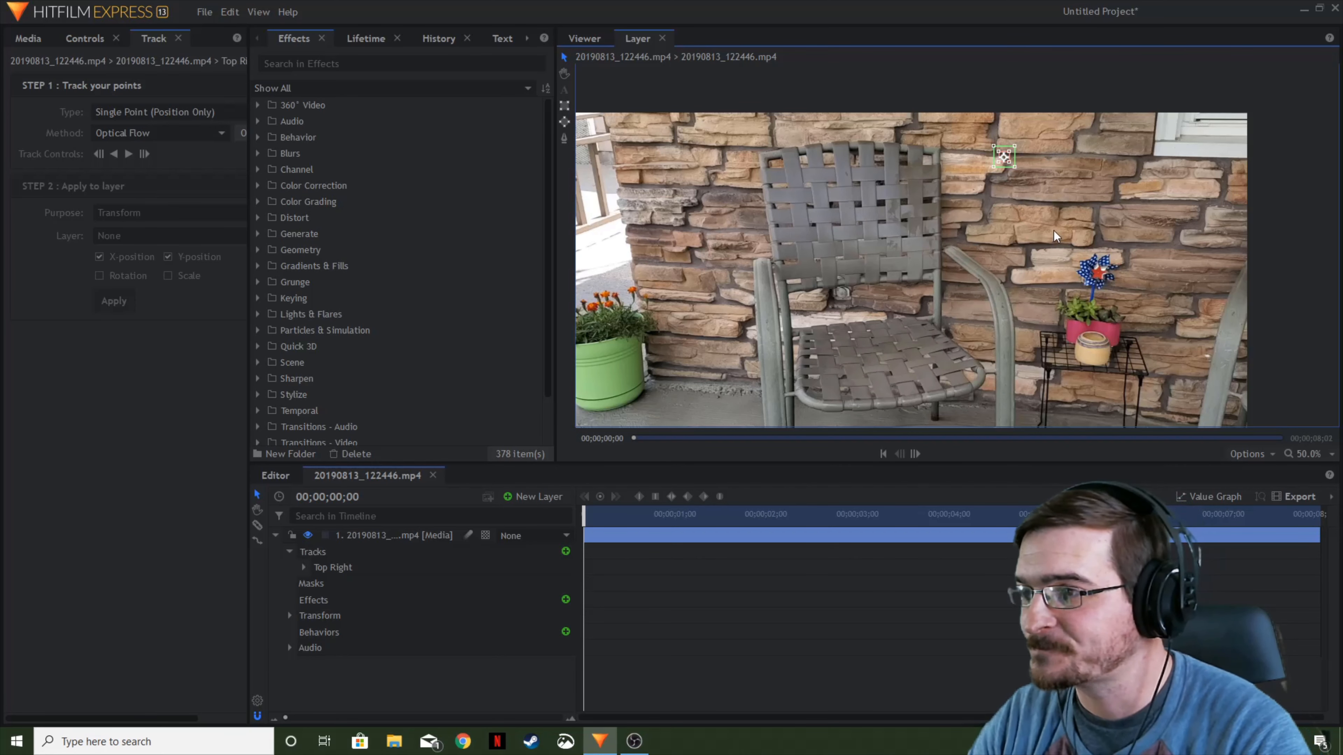
mouse_move(1101, 206)
mouse_down()
mouse_move(1013, 210)
mouse_move(1103, 188)
mouse_up()
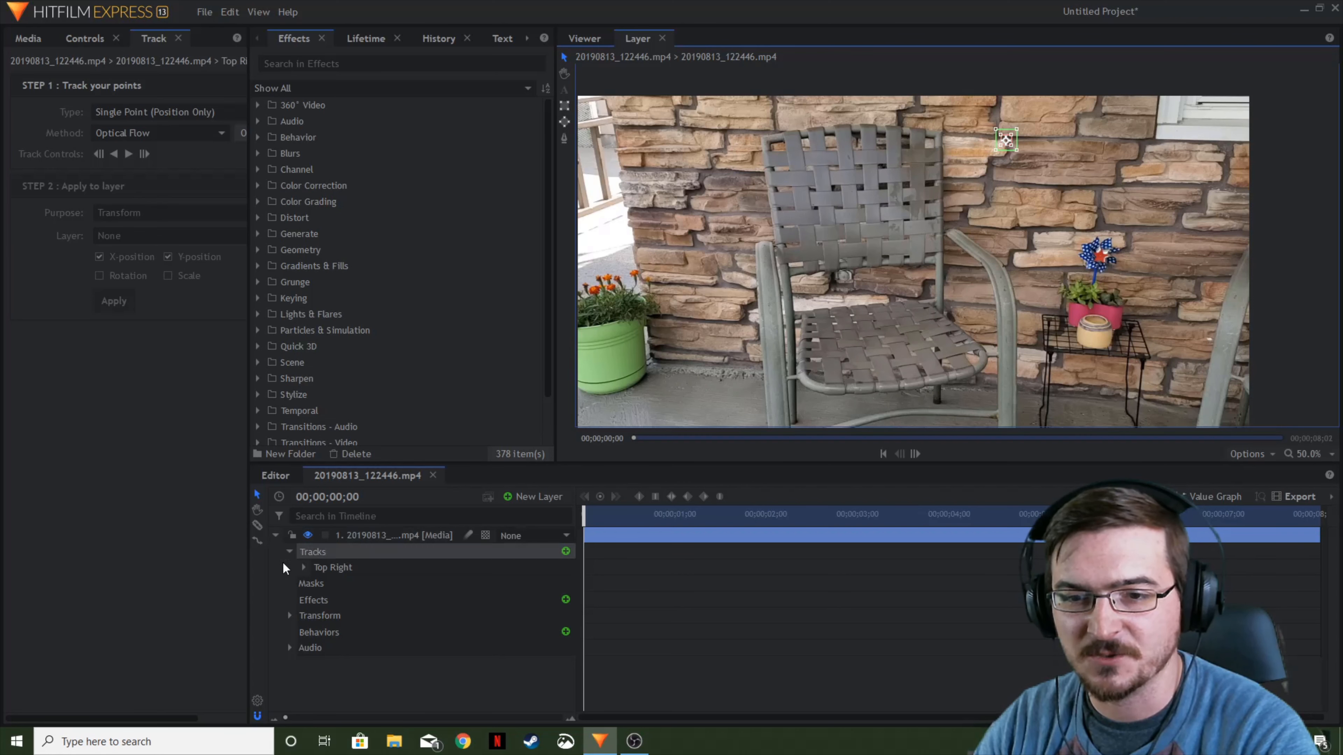
Step: Lower the video layer's audio level to -60.0 dB
click(290, 648)
click(545, 664)
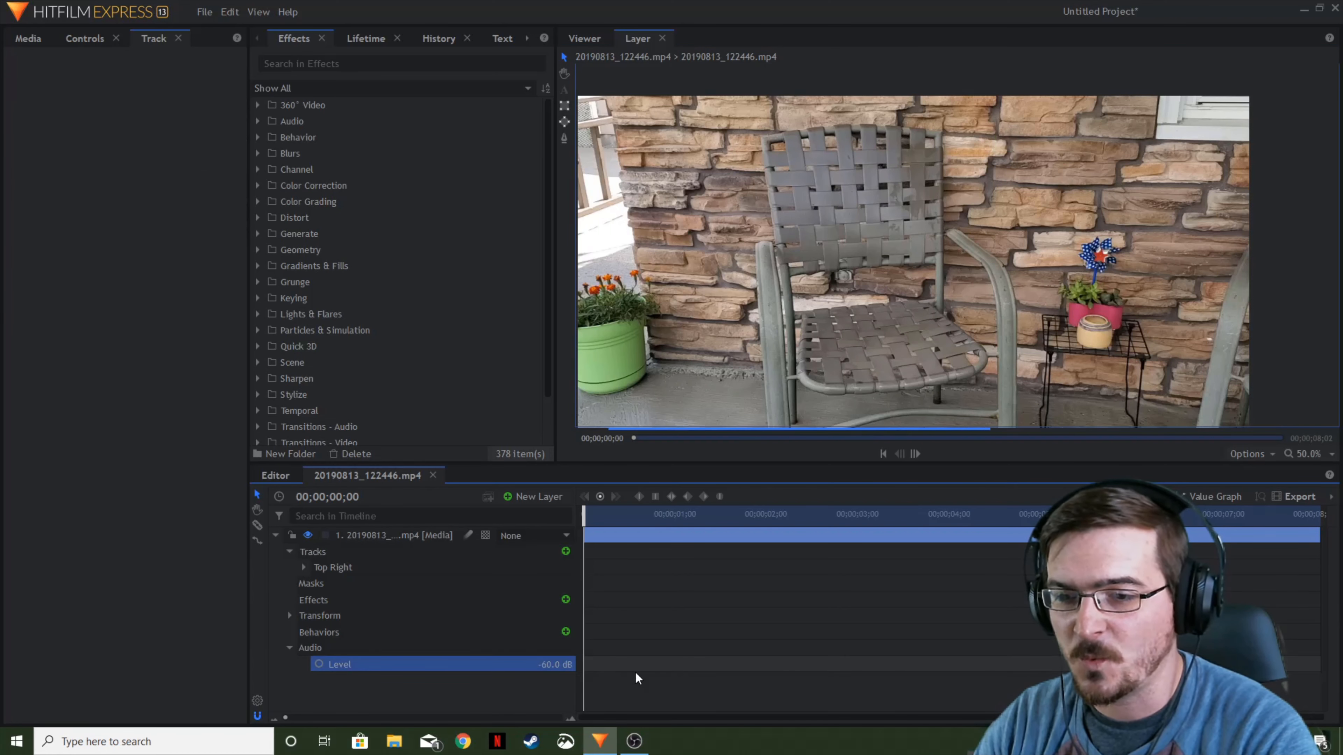
click(289, 647)
Step: Track the Top Right point forward through the clip using single-point Optical Flow tracking
click(360, 535)
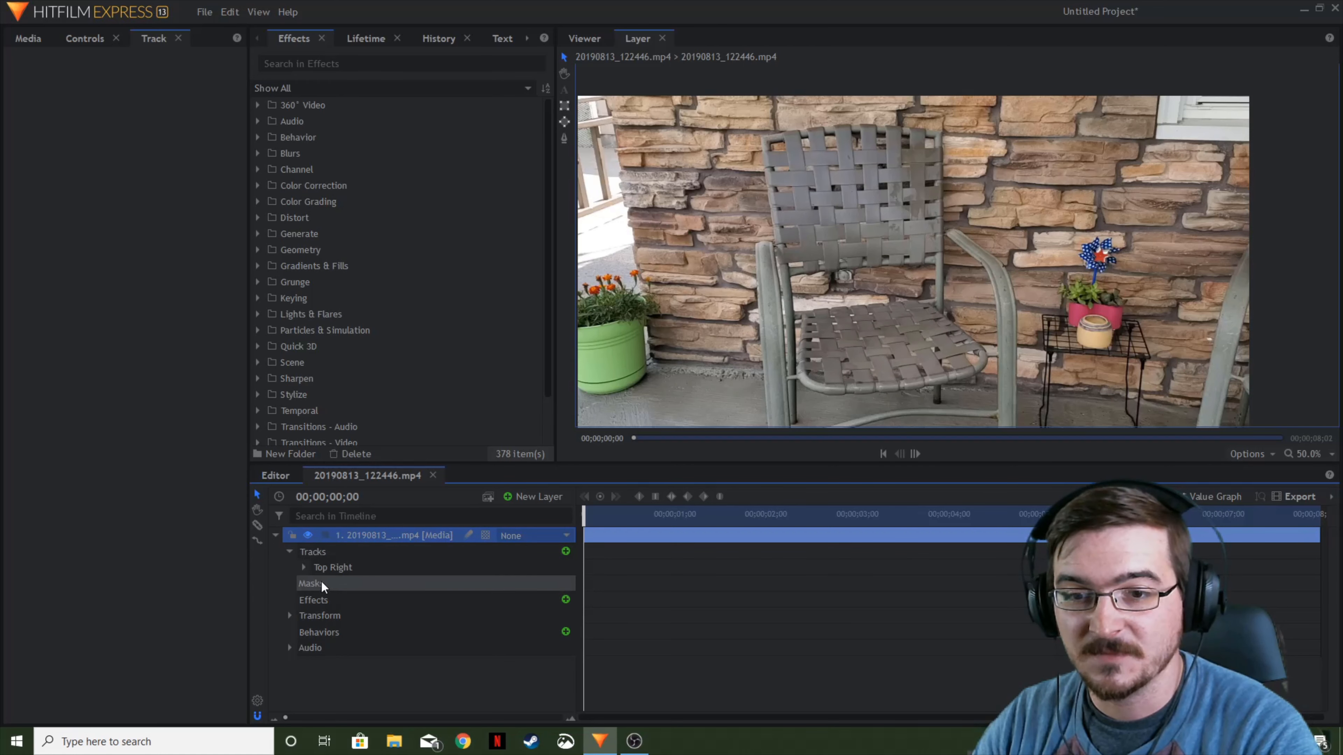
click(334, 567)
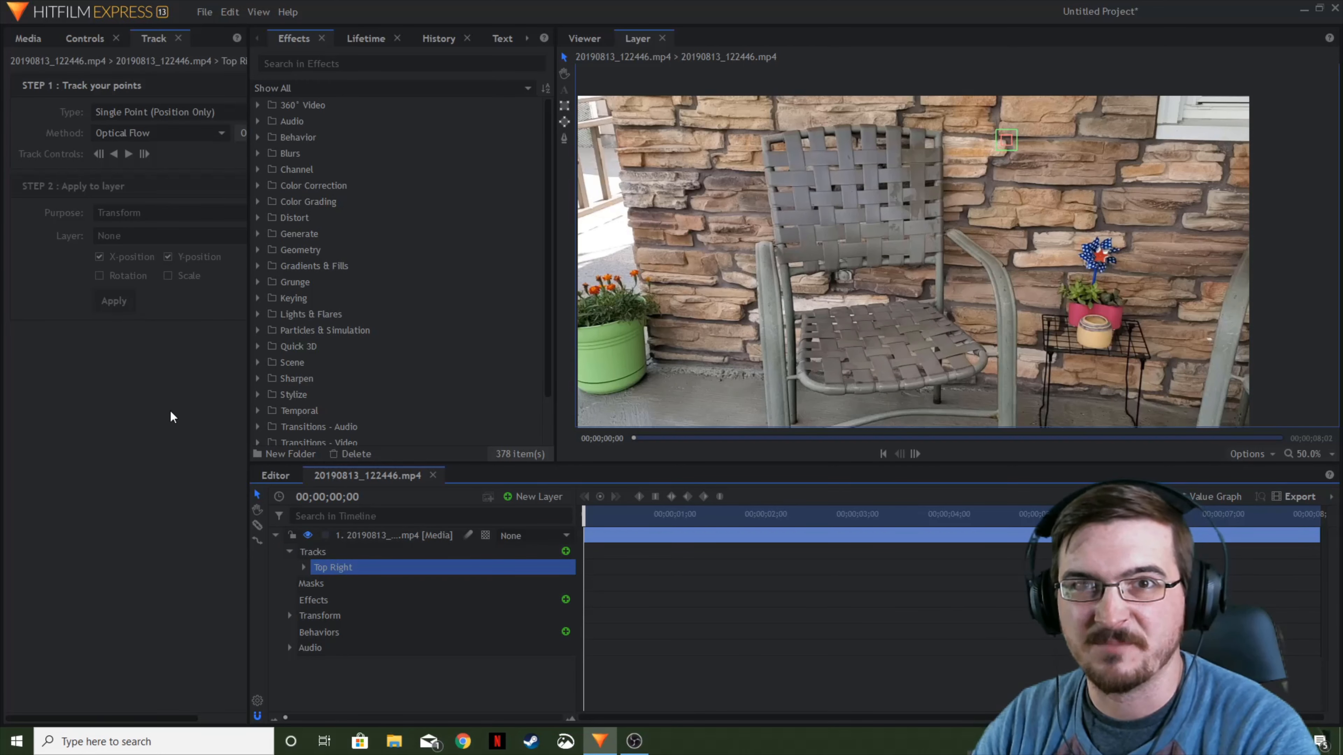
drag(1069, 234, 1006, 270)
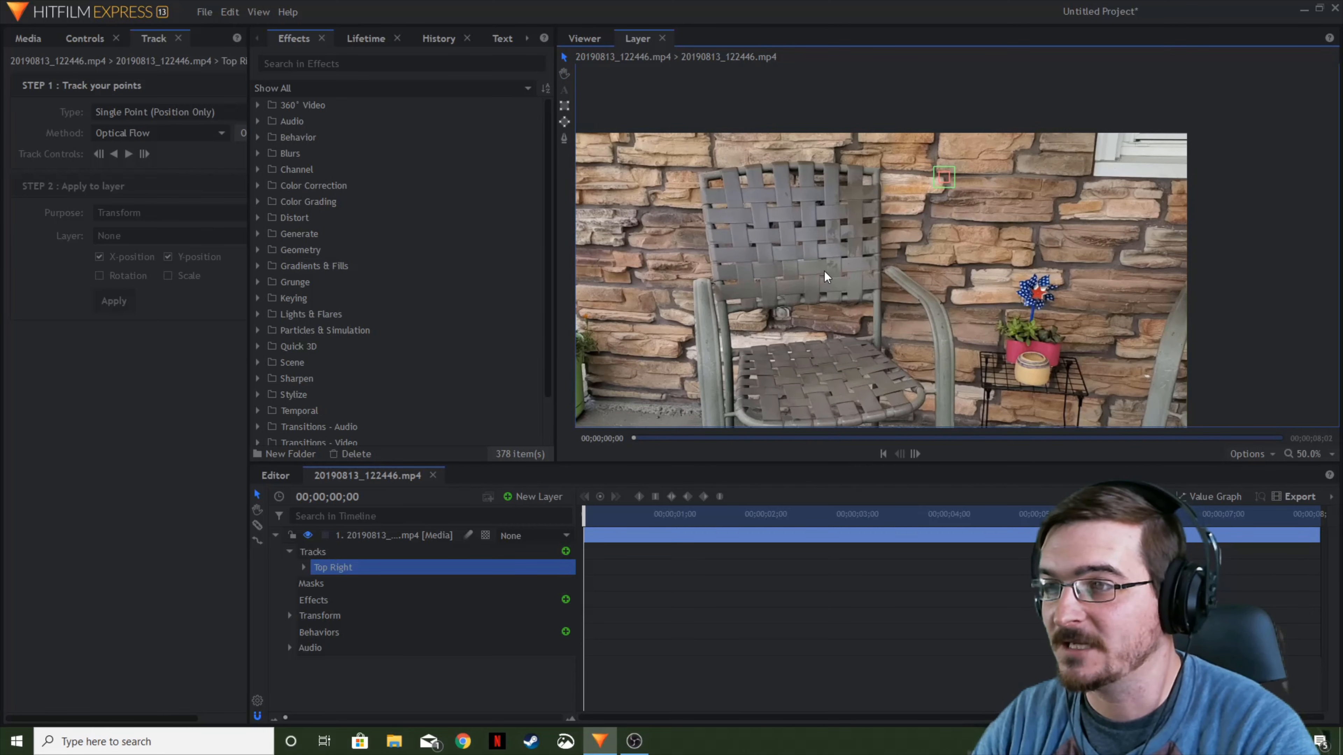
click(128, 154)
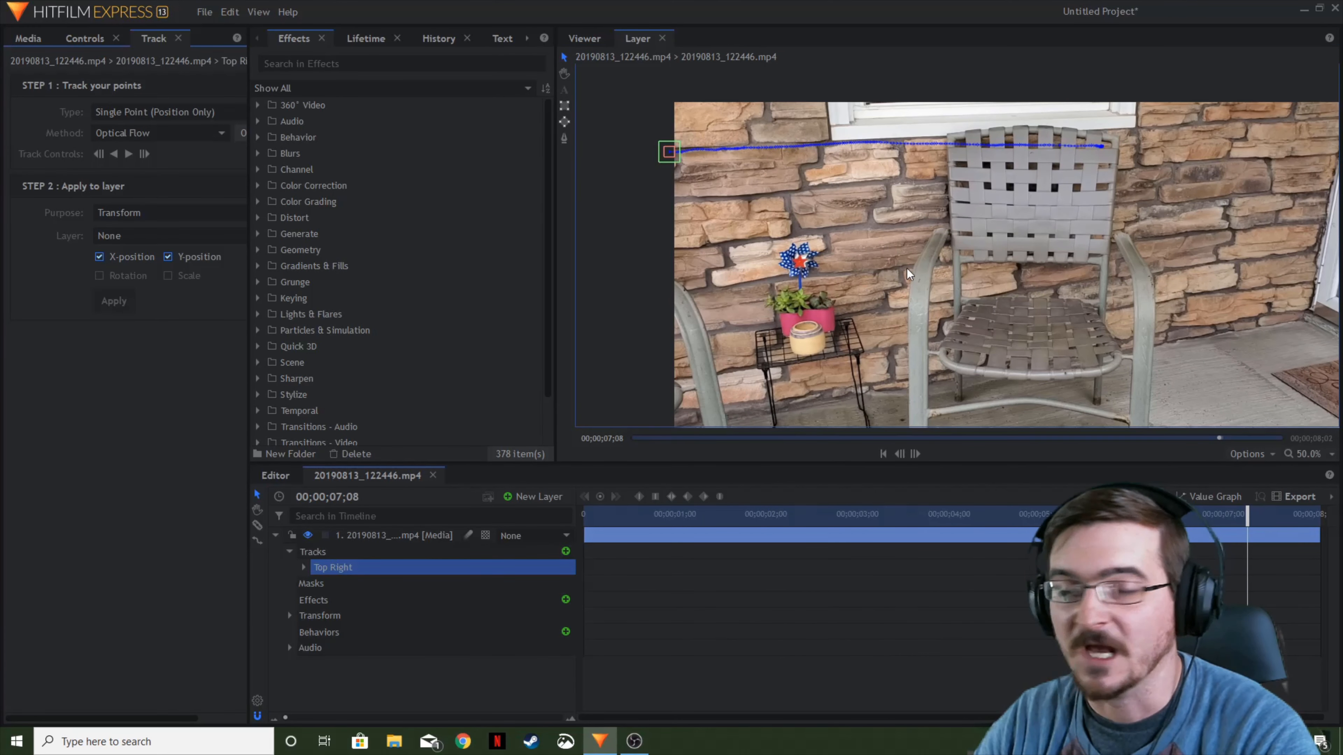
scroll(821, 301, down, 2)
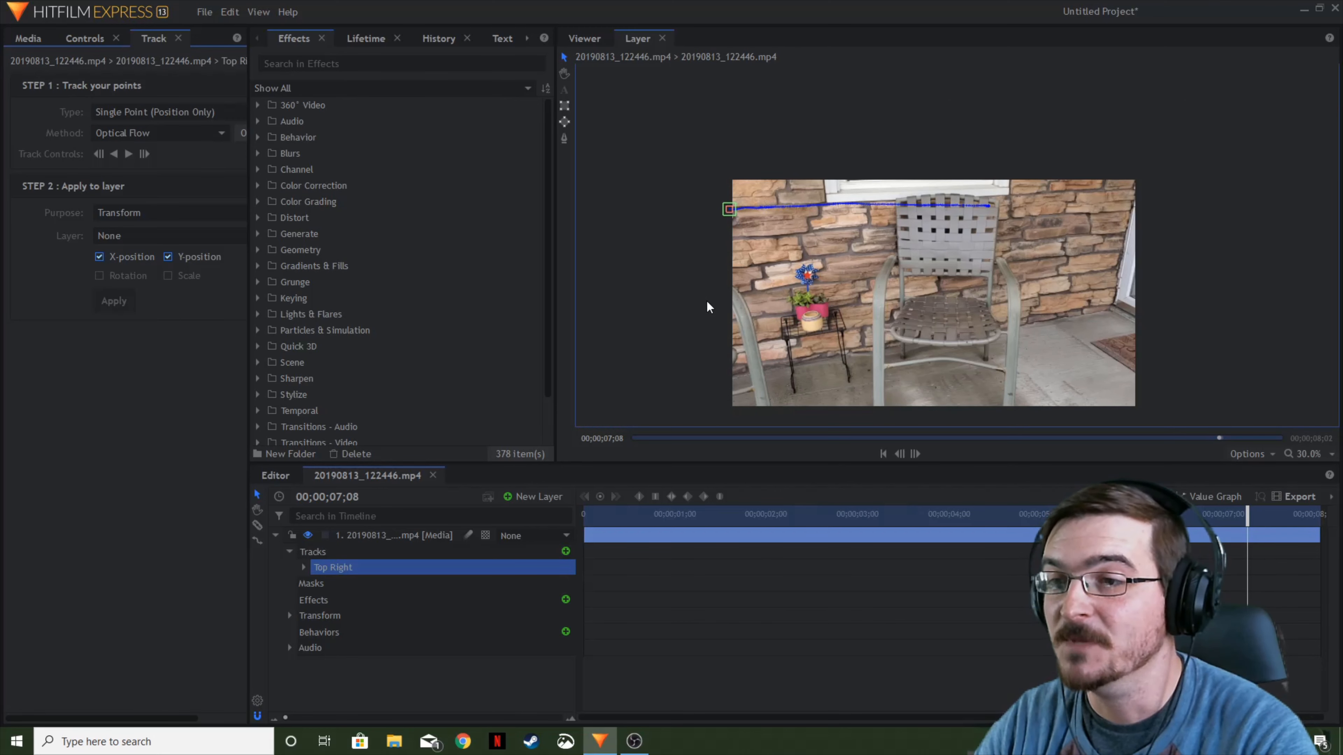
click(698, 306)
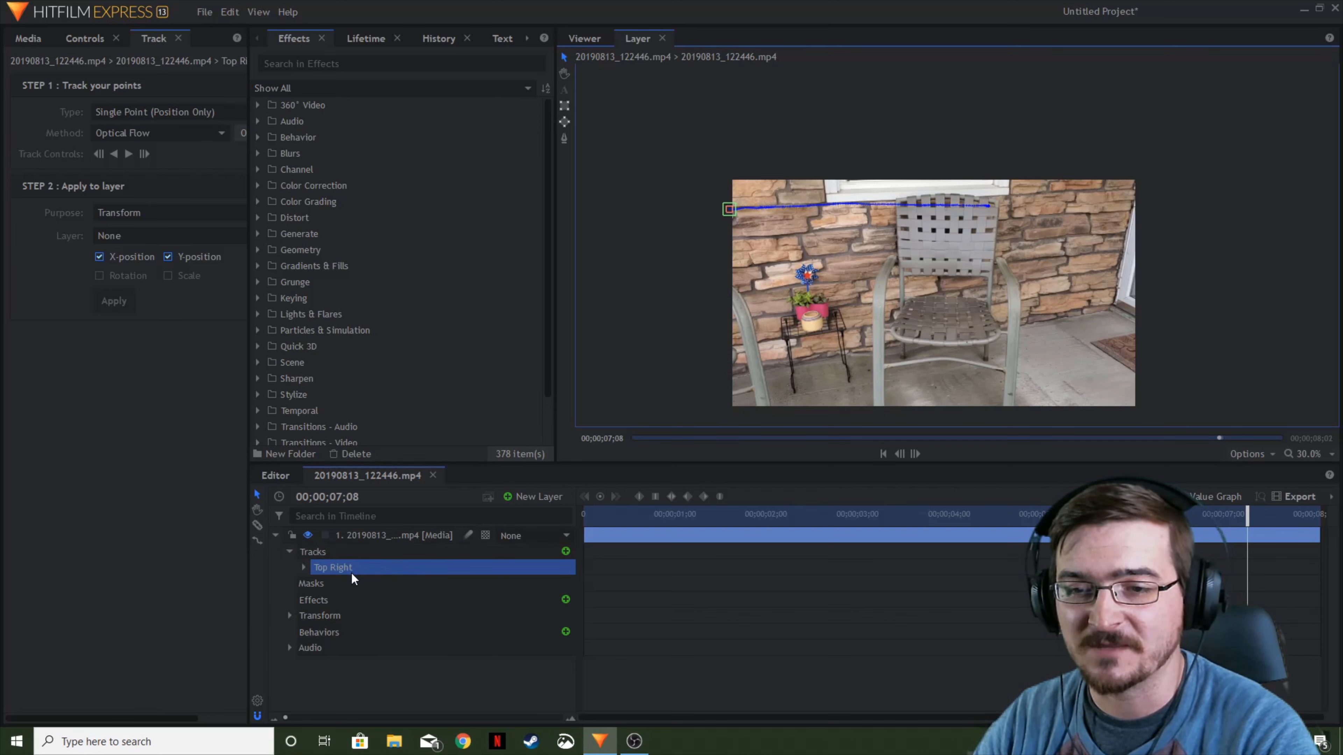
Step: Examine the motion paths of the Top Left, Top Right, Bot Left and Bot Right trackers on the video layer
drag(354, 561, 411, 626)
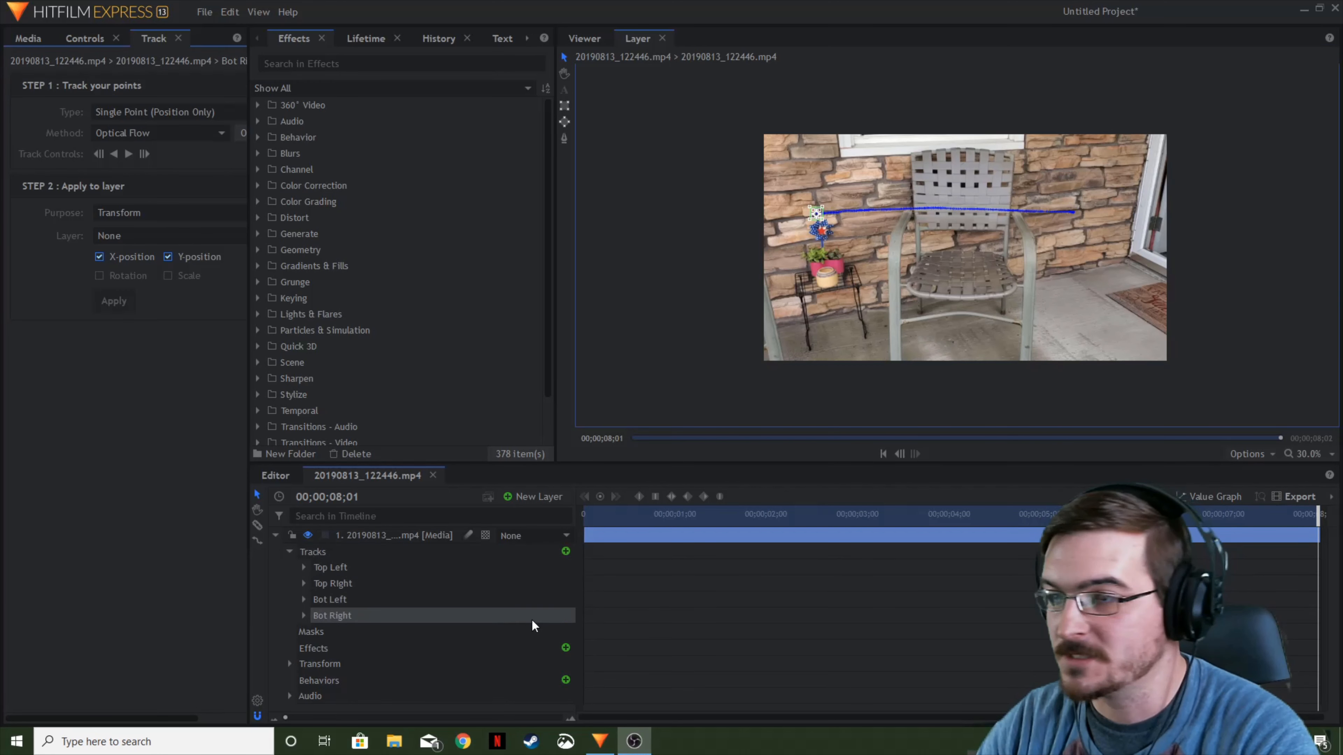
click(363, 615)
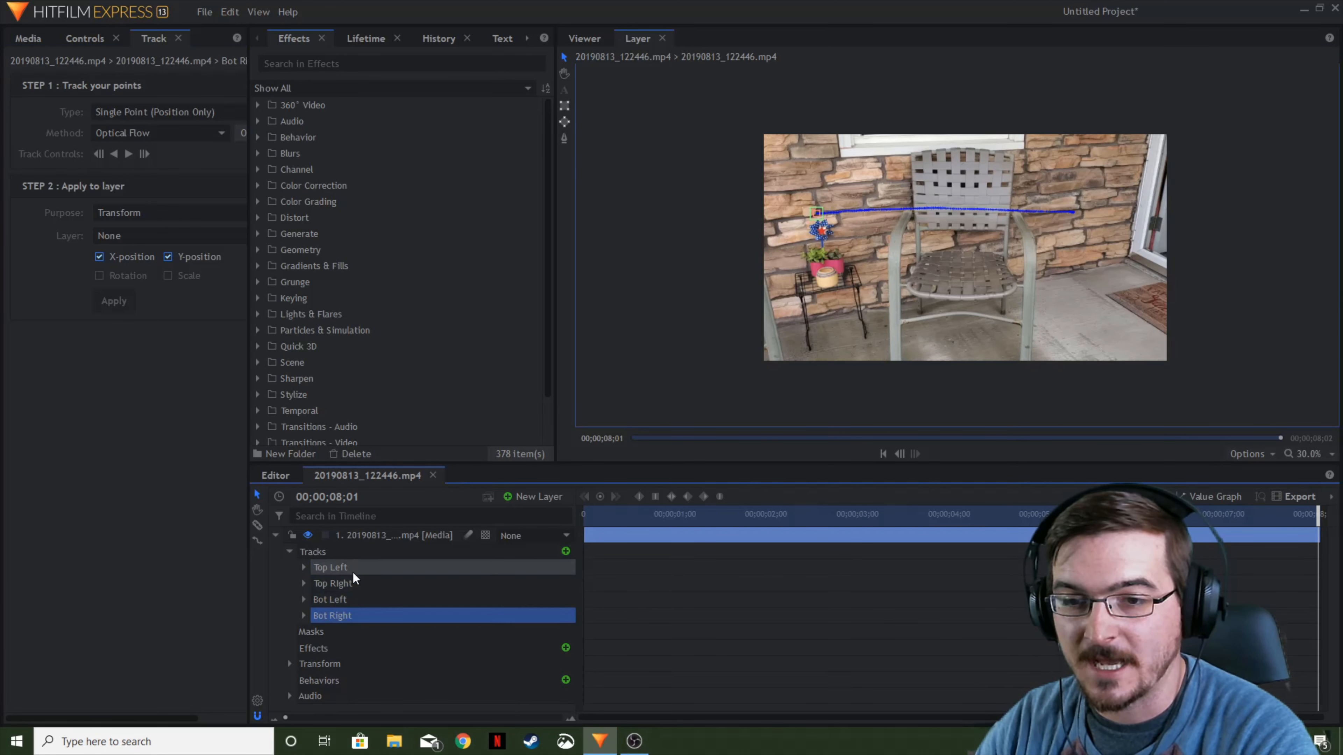
shift+click(354, 566)
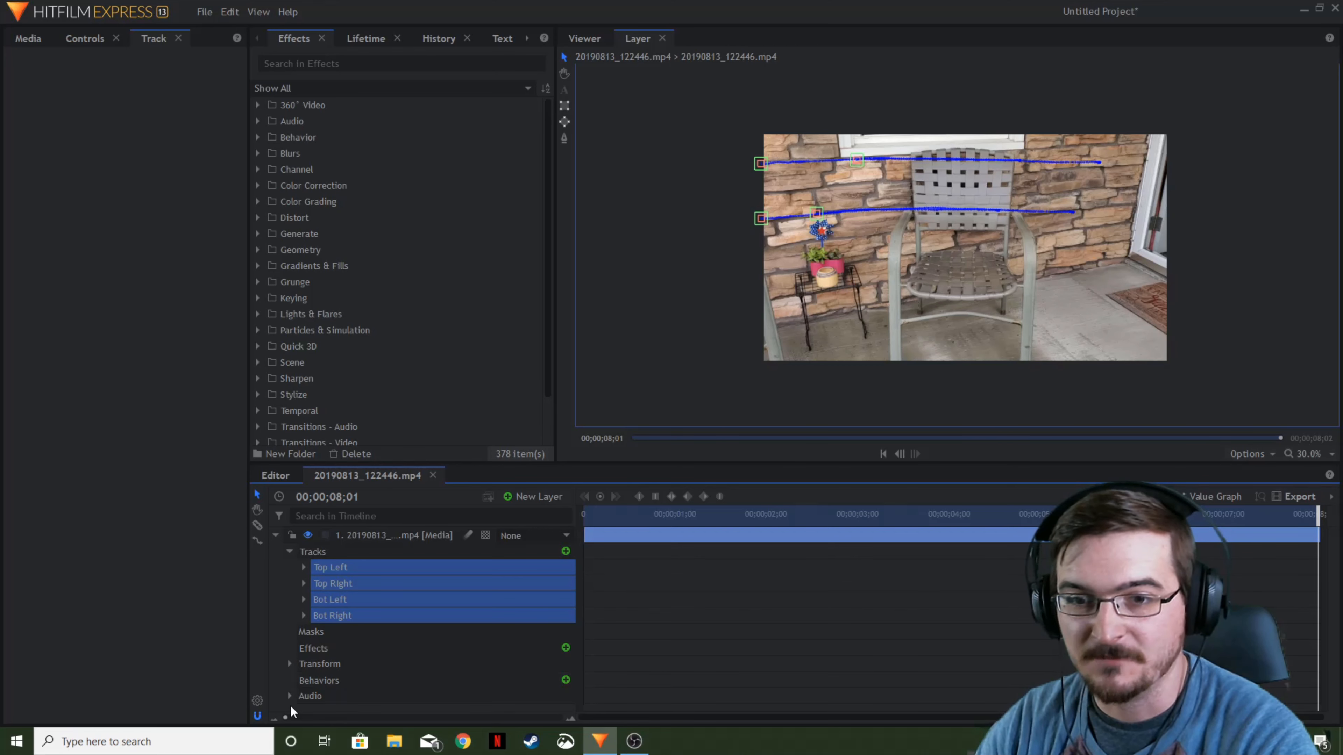
click(342, 612)
click(355, 568)
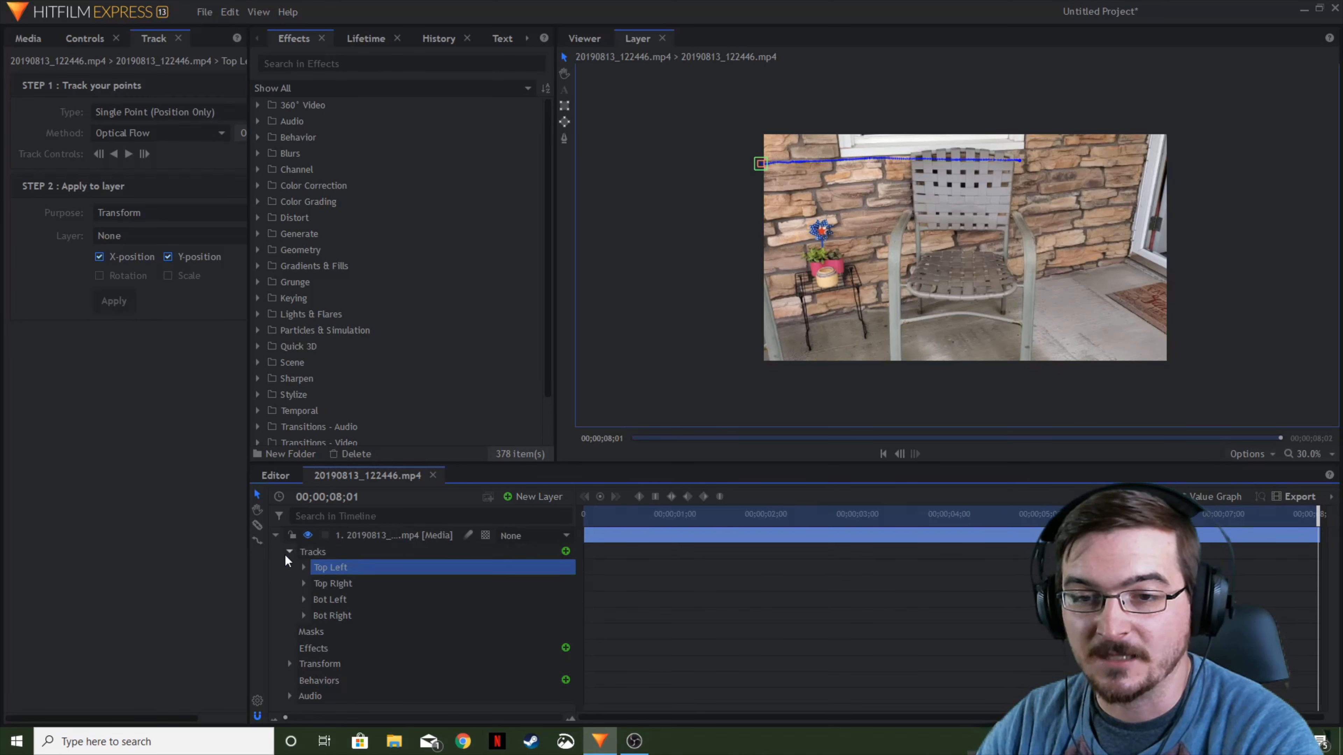
click(276, 534)
click(276, 535)
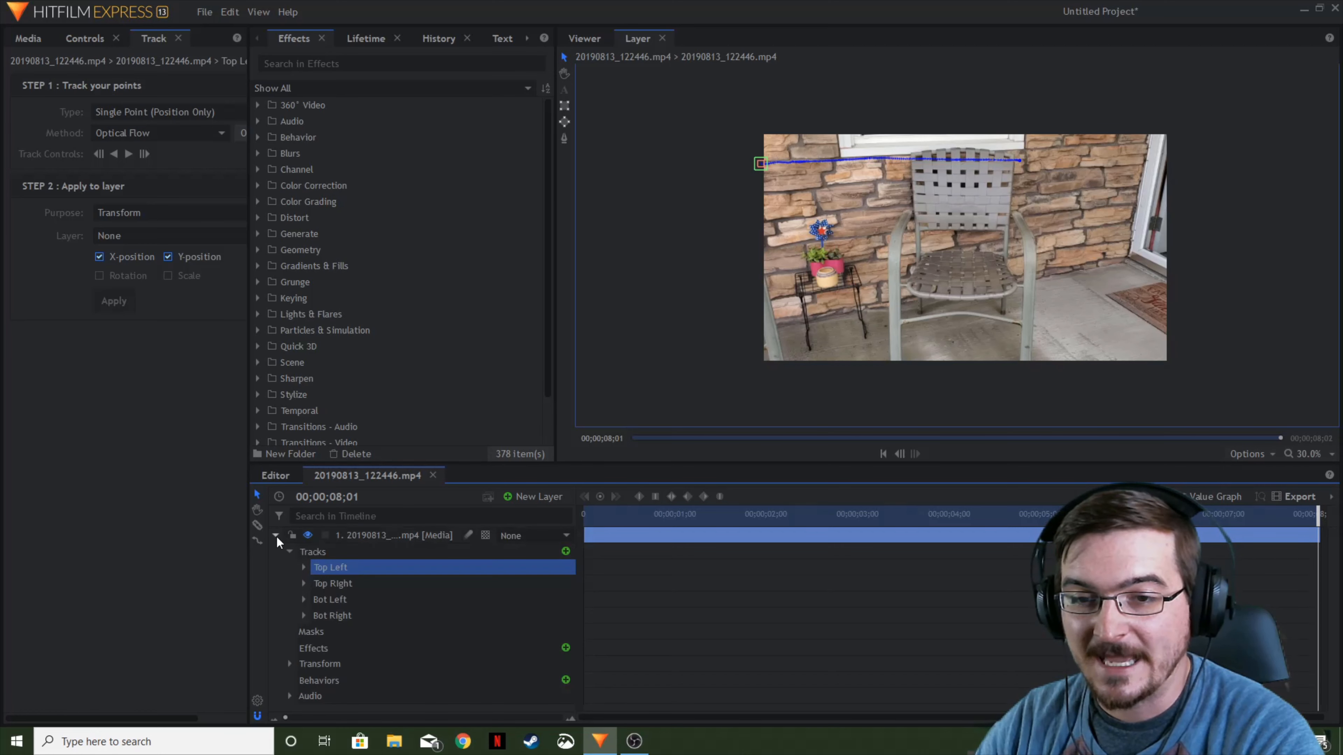
Step: Create a point layer and duplicate it three times, naming the four points Top Right, Top Left, Bot Left and Bot Right
click(542, 503)
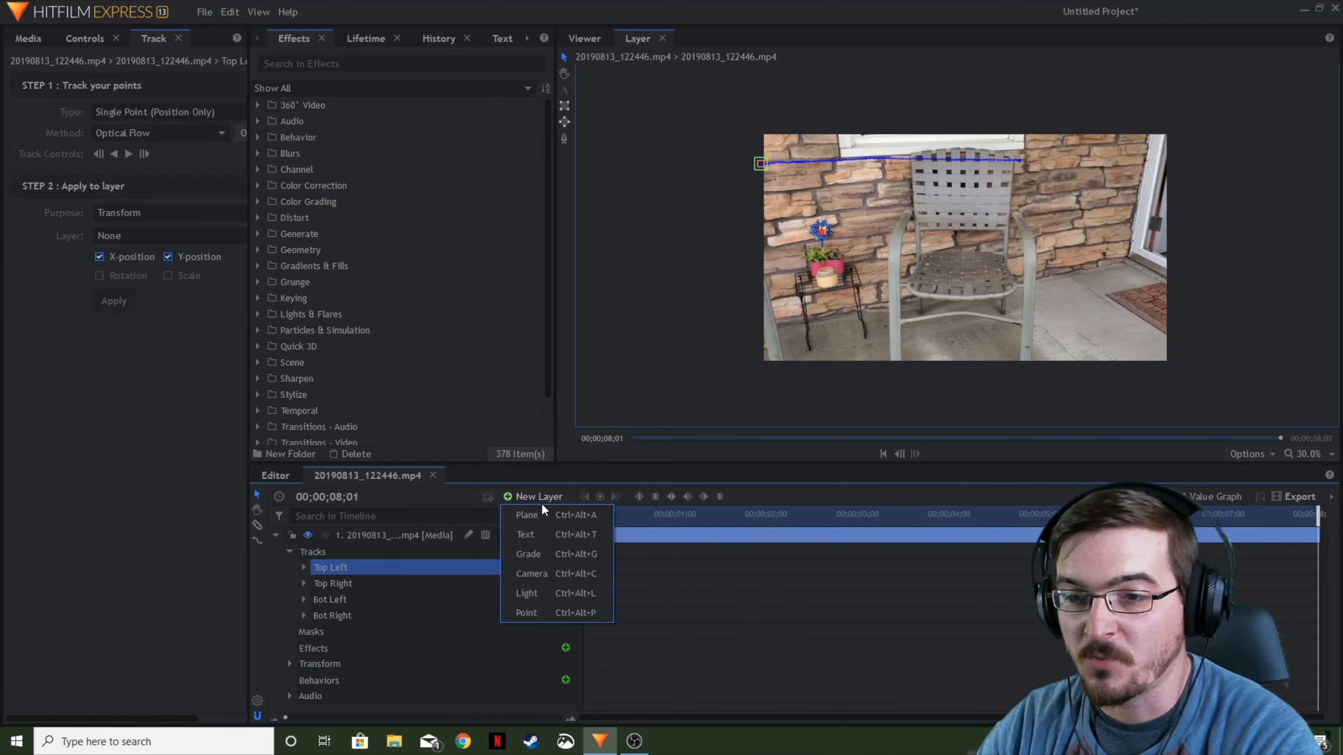
click(533, 613)
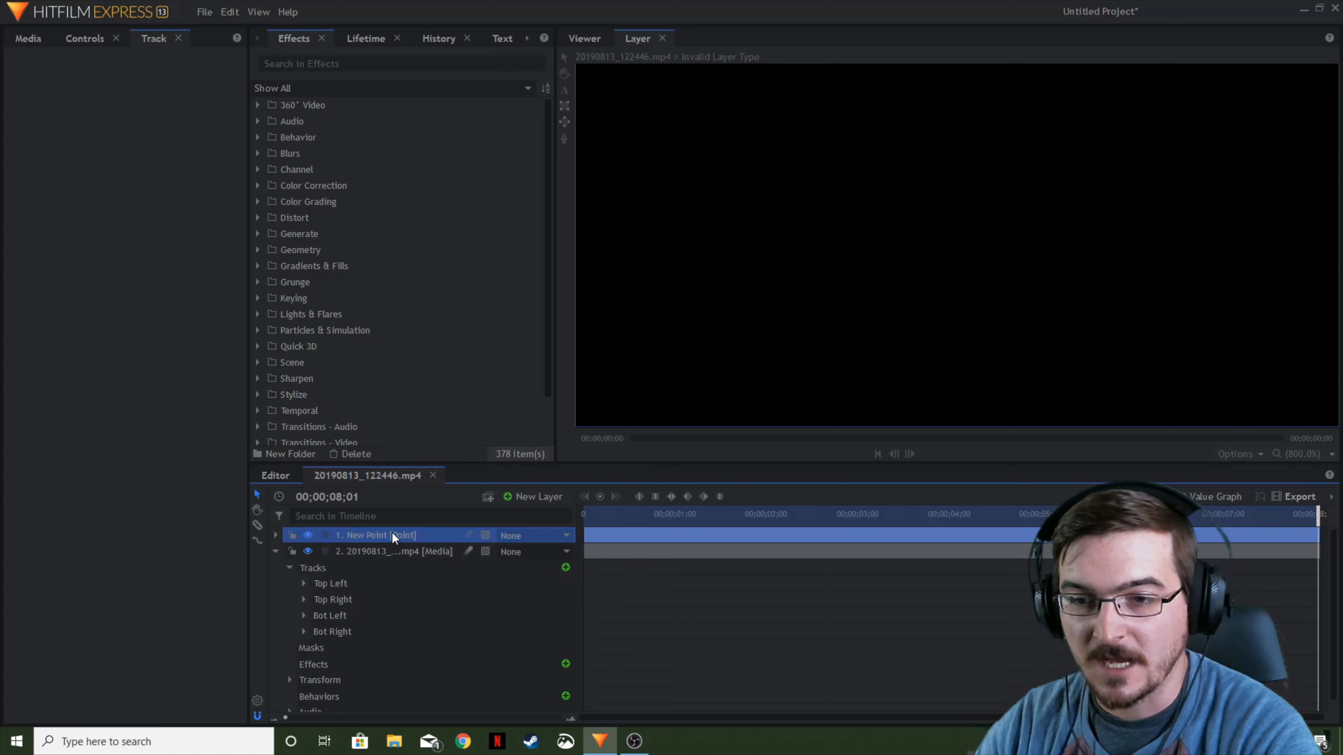
key(ctrl+d)
key(ctrl+d)
key(ctrl+d)
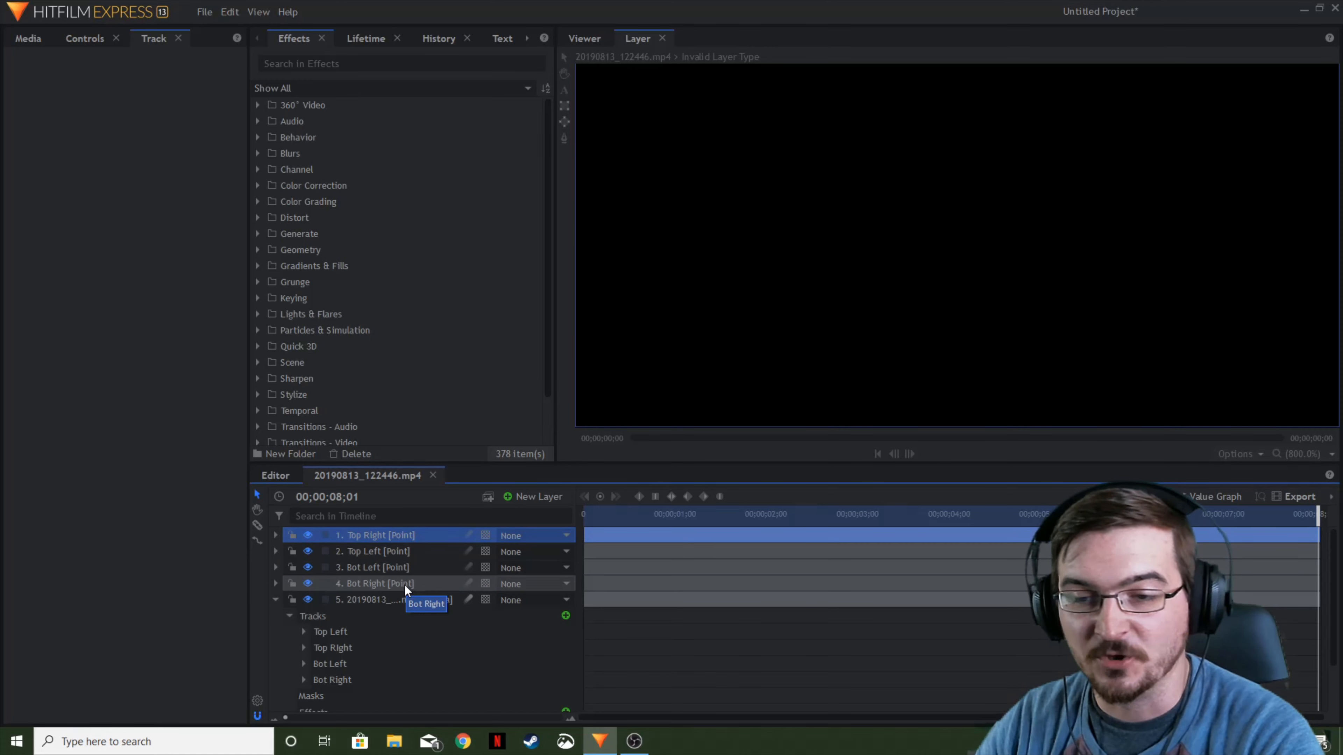
Step: Apply the Top Left tracker's X and Y position data as a transform to the Top Left point layer
click(363, 633)
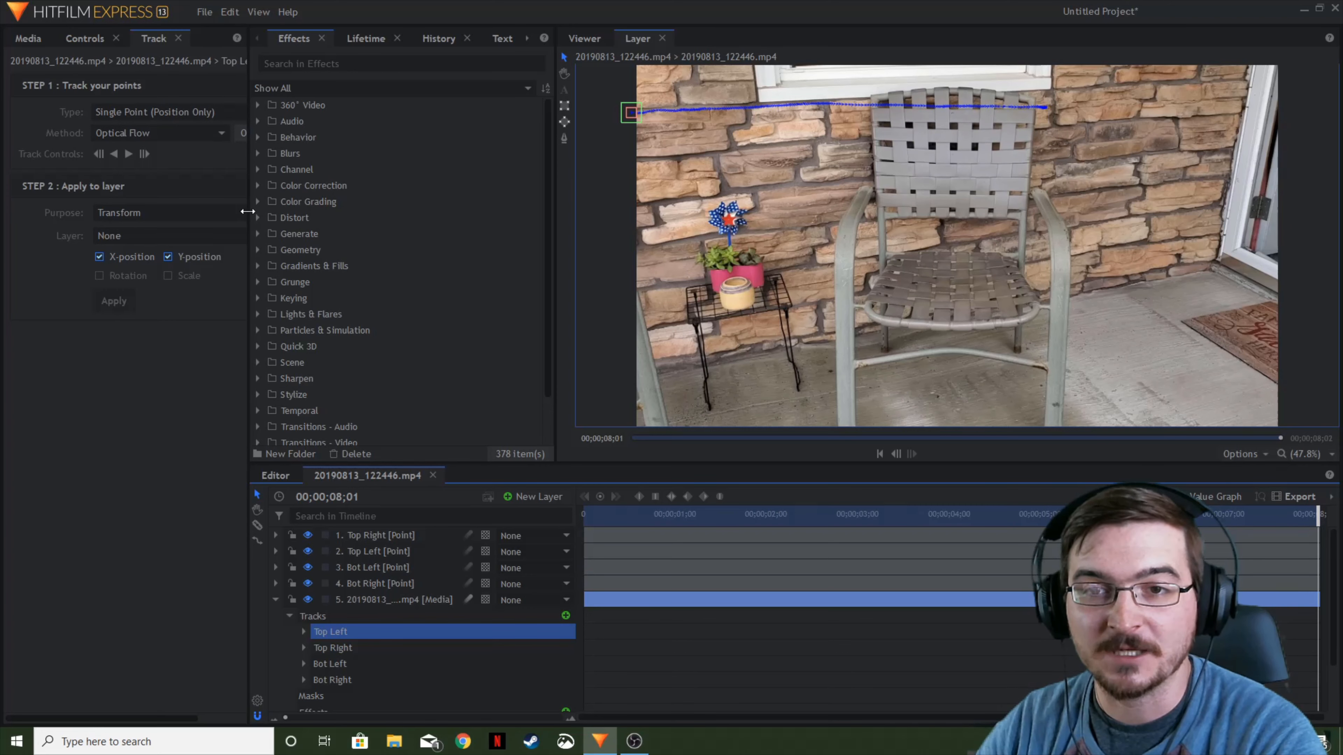
drag(248, 212, 302, 214)
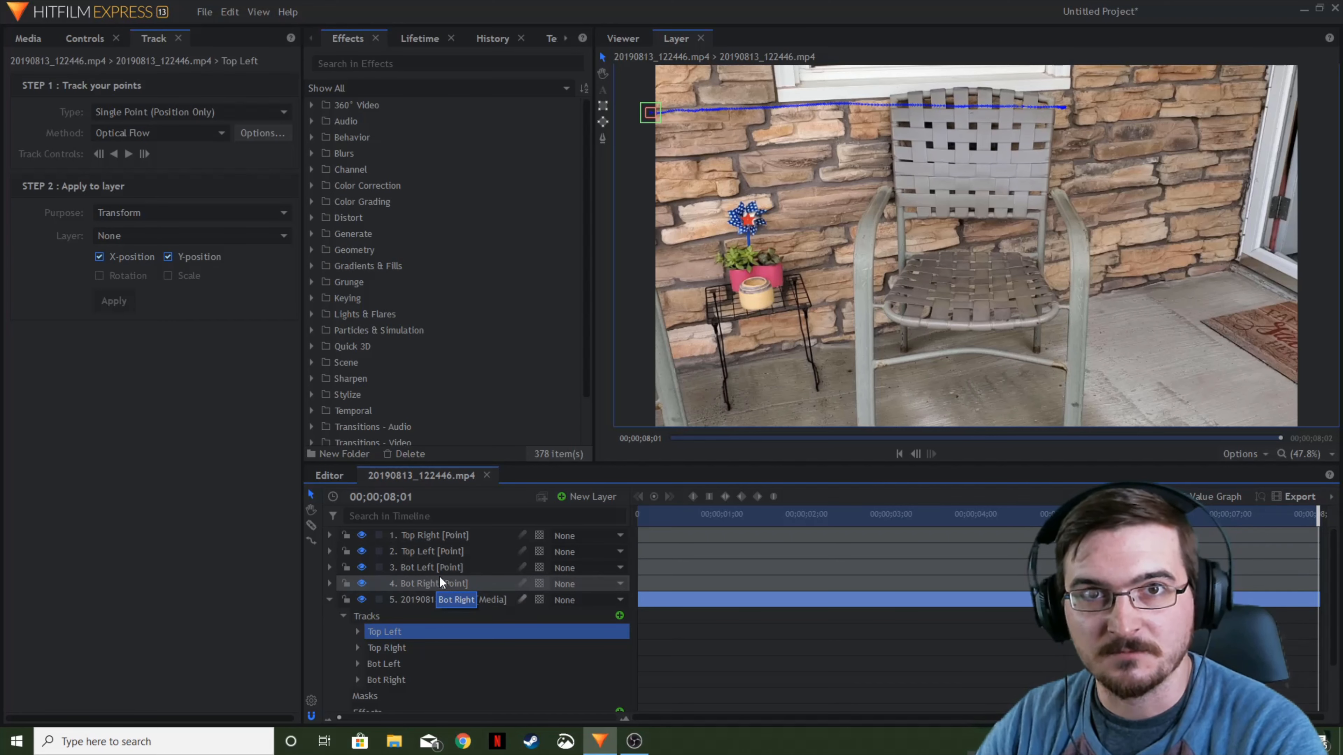
click(286, 236)
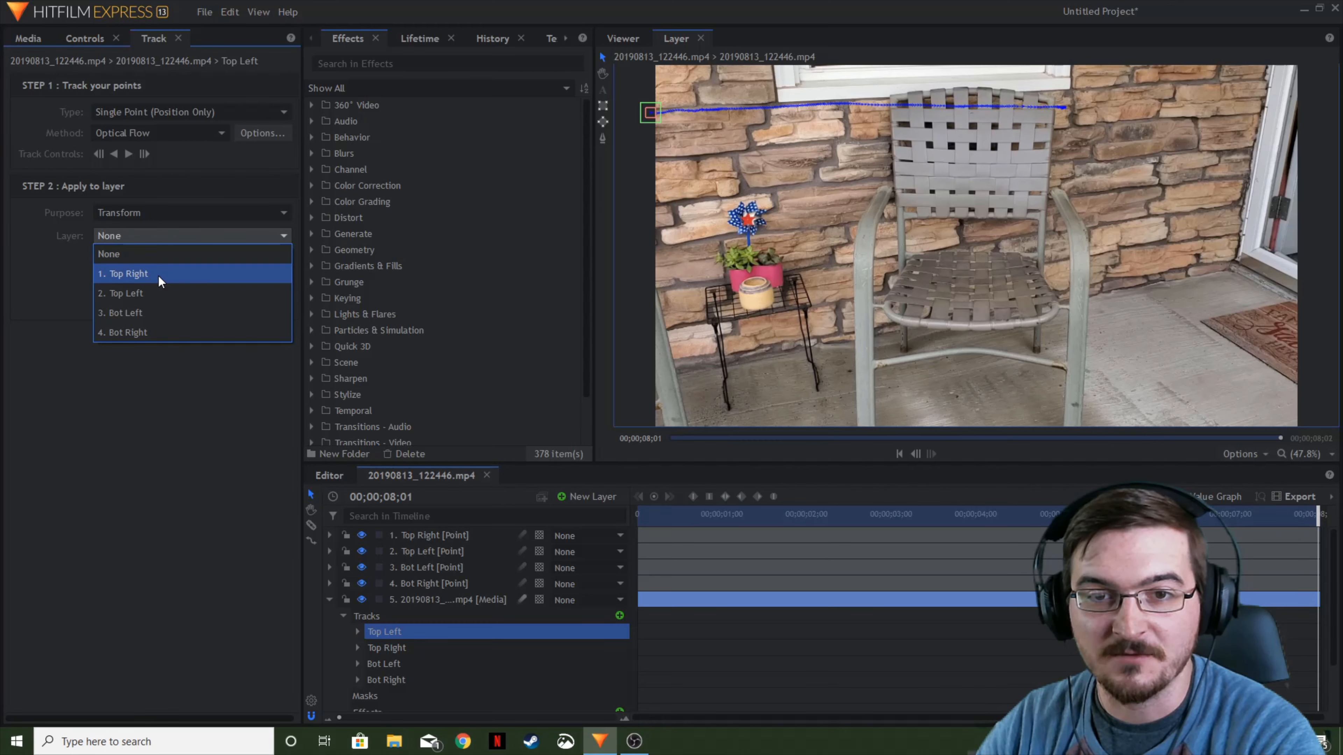
click(148, 293)
click(119, 301)
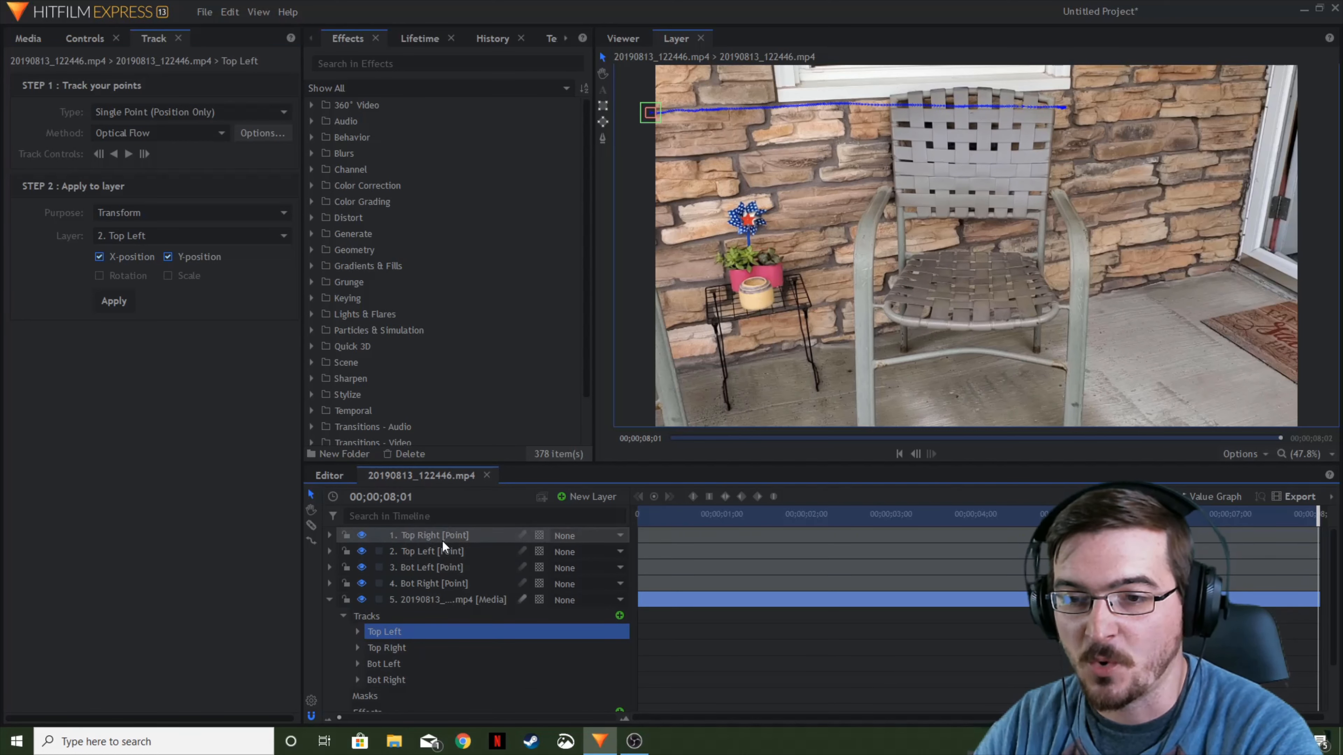
Step: Search the effects library for "quad" and select the Quad Warp effect
click(343, 616)
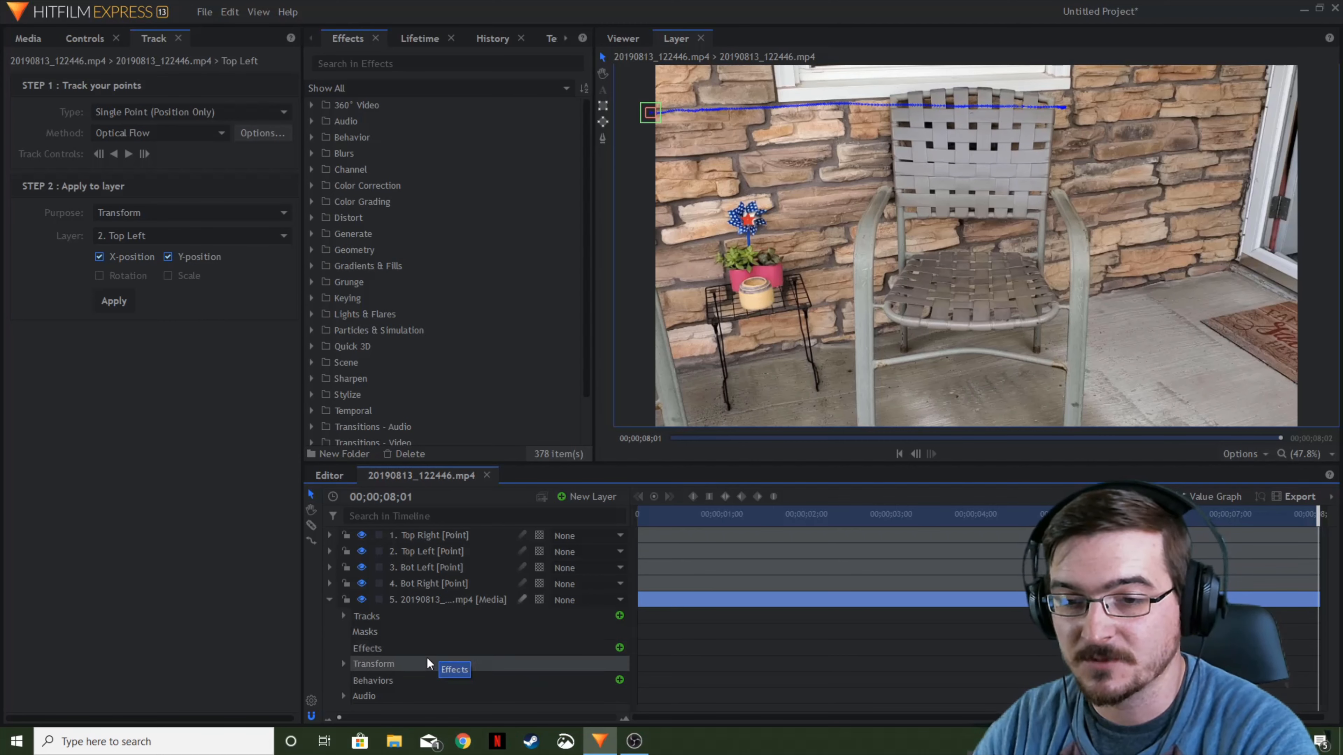
click(408, 62)
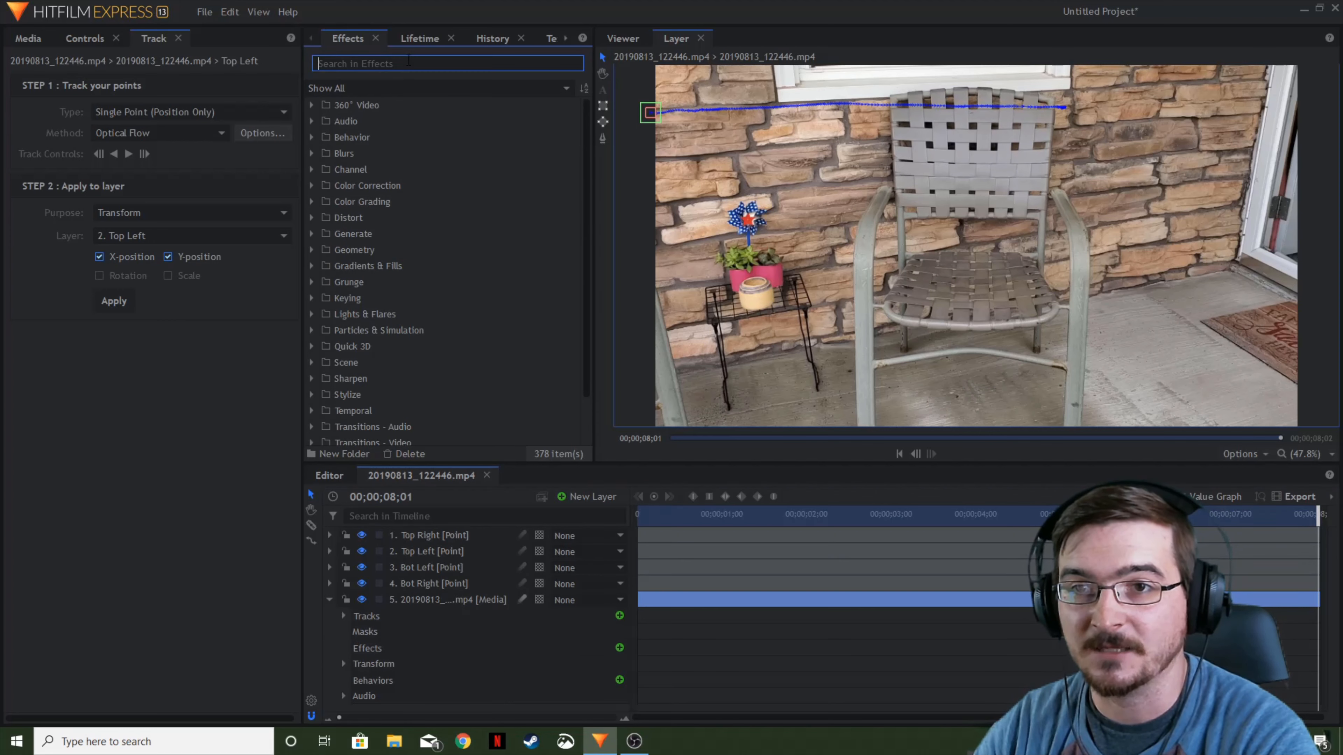
text(quad)
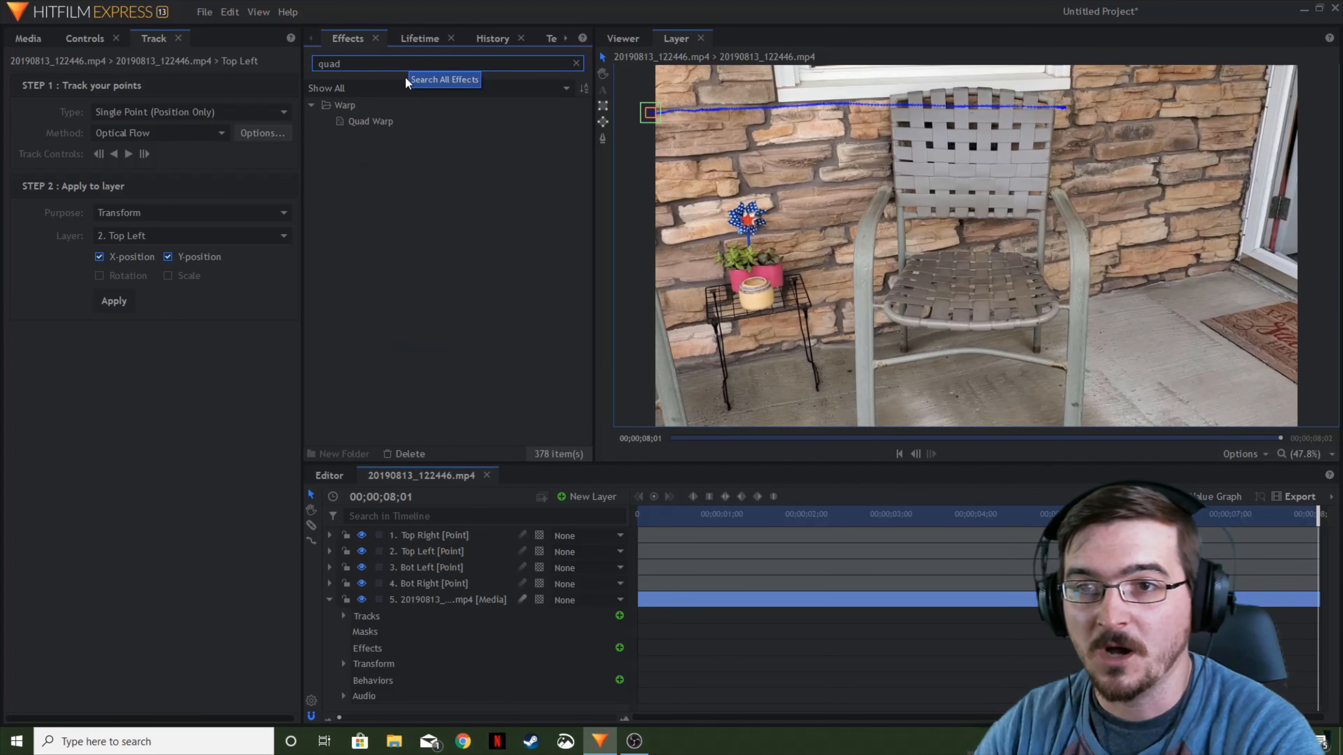
click(387, 122)
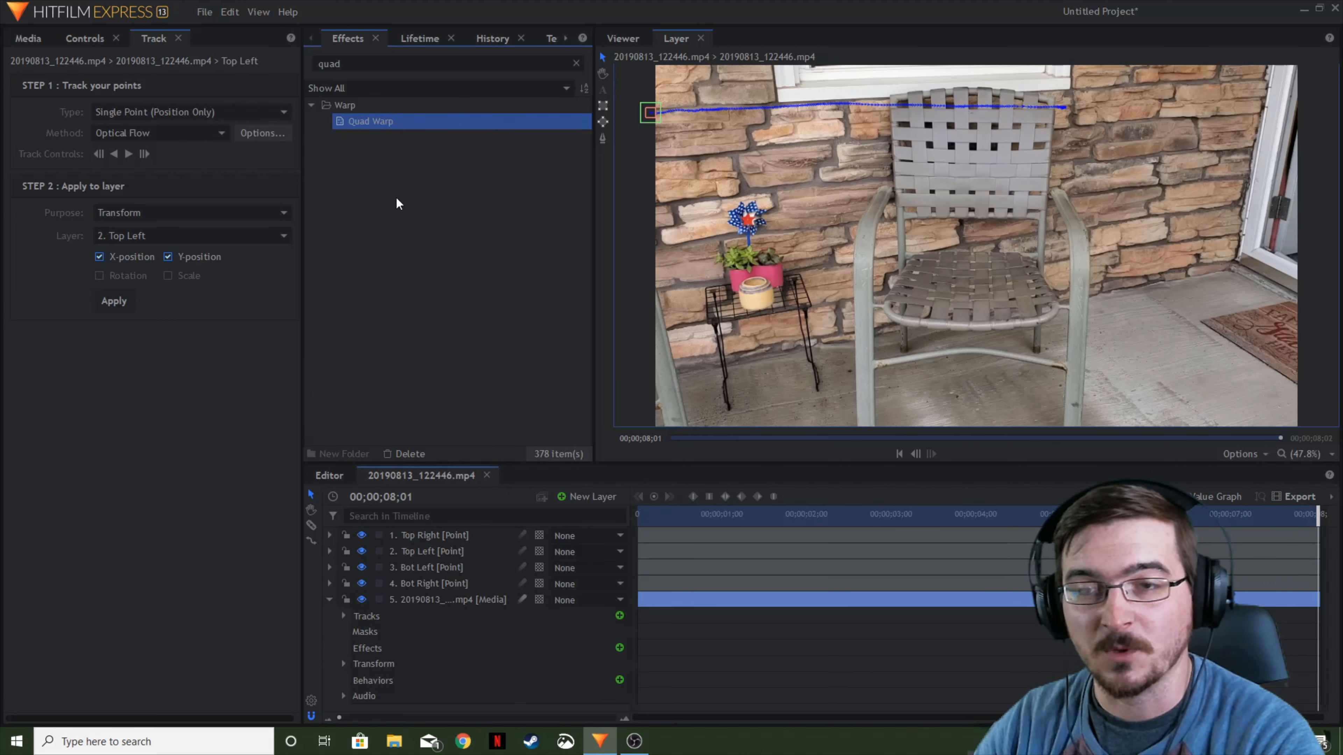
Step: Collapse the video layer and add a text layer reading "Don't Forget To Subscribe" on two lines
click(328, 600)
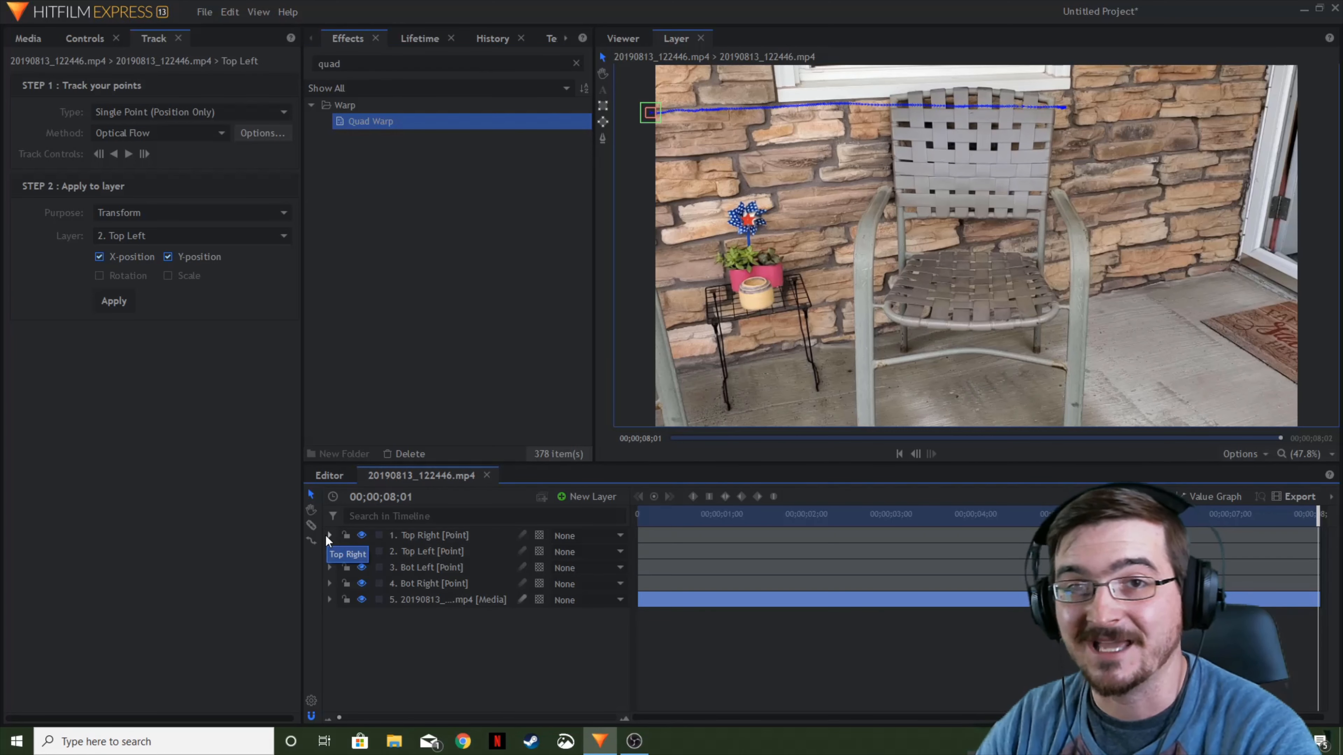
click(586, 498)
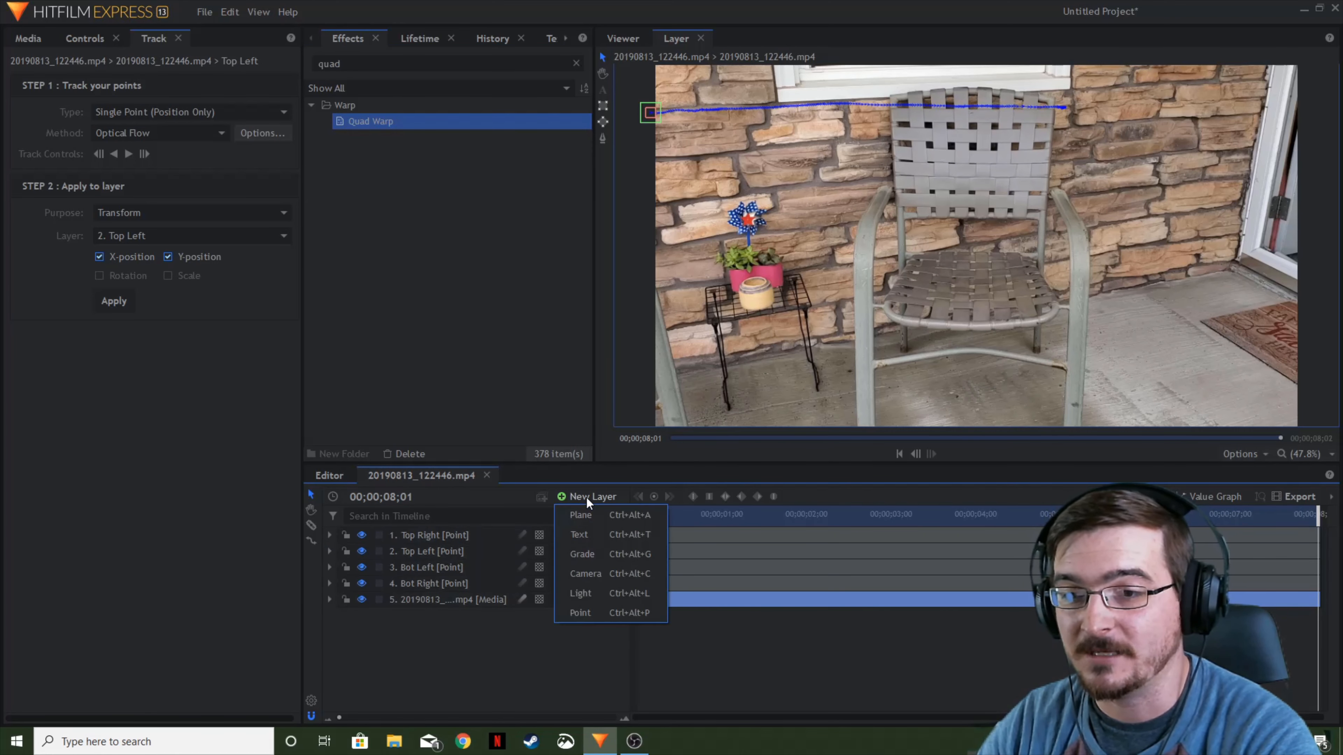
click(584, 534)
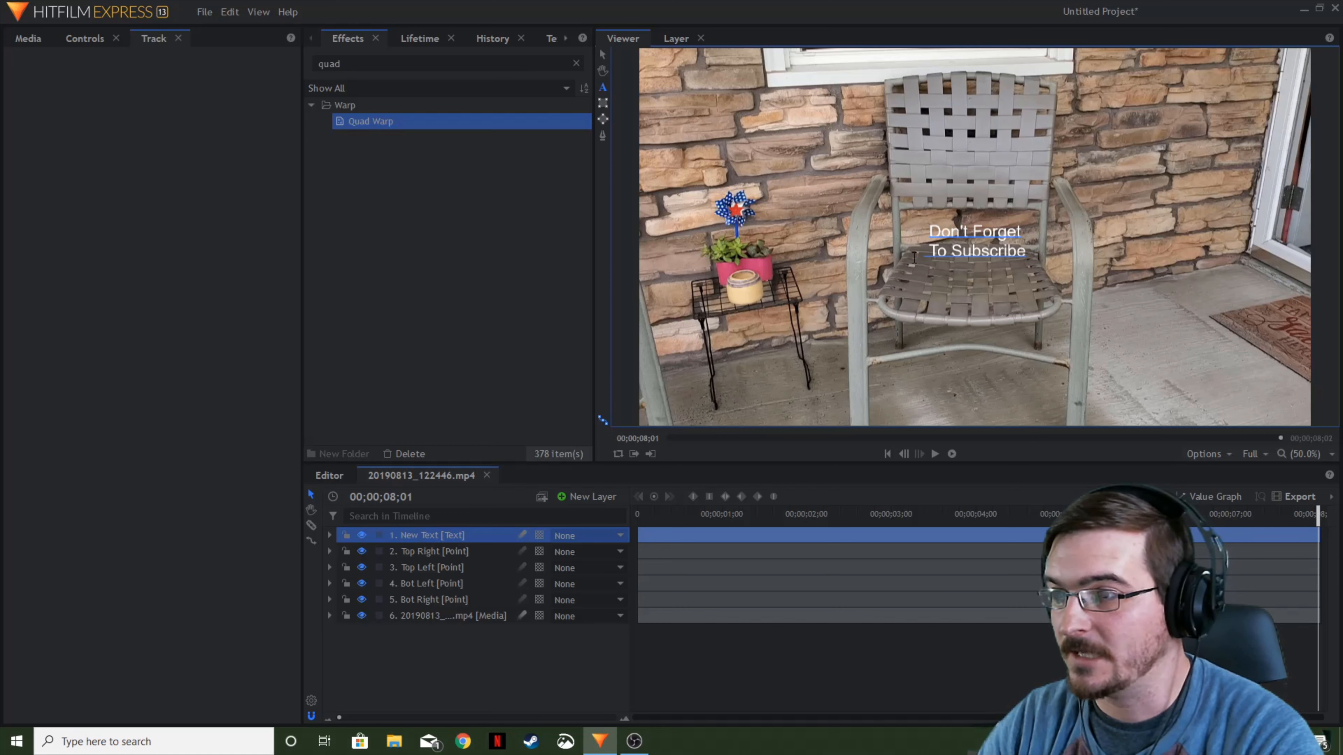
Step: Set the whole text to the Permanent Marker font at size 124
key(ctrl+a)
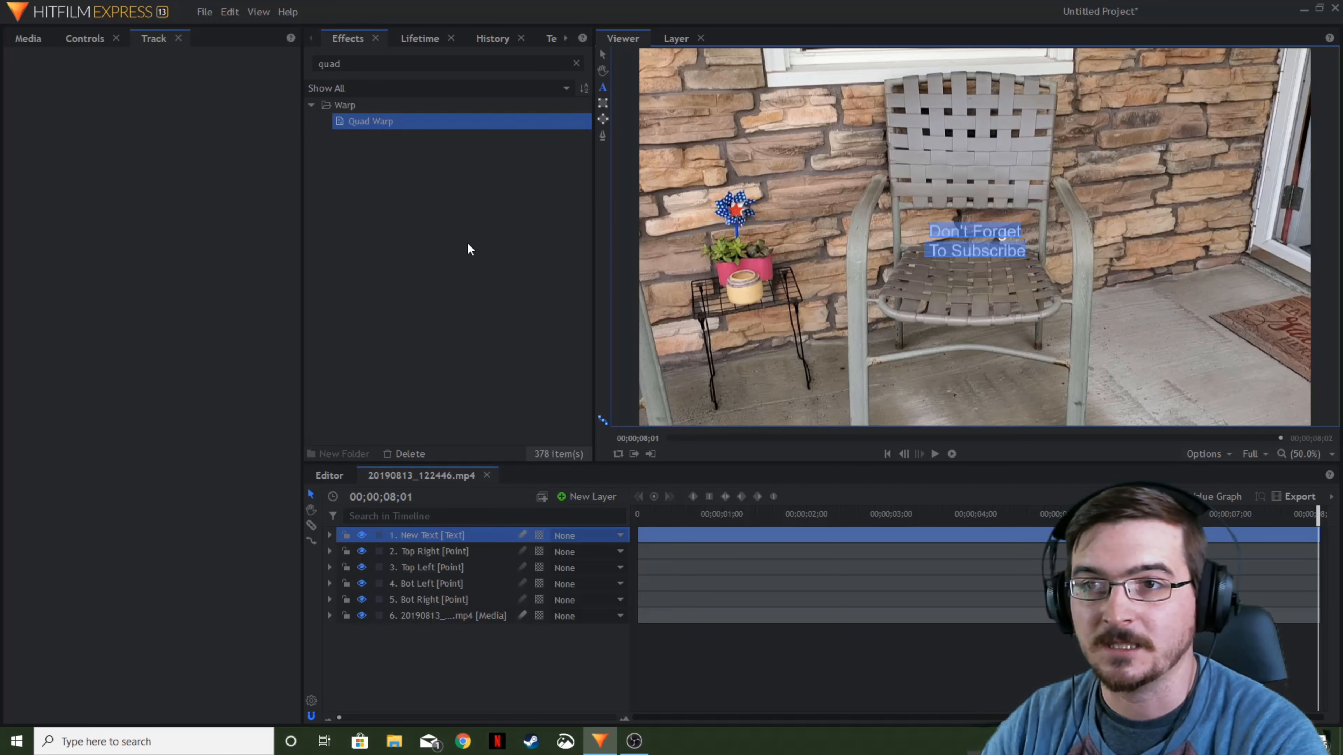
click(550, 39)
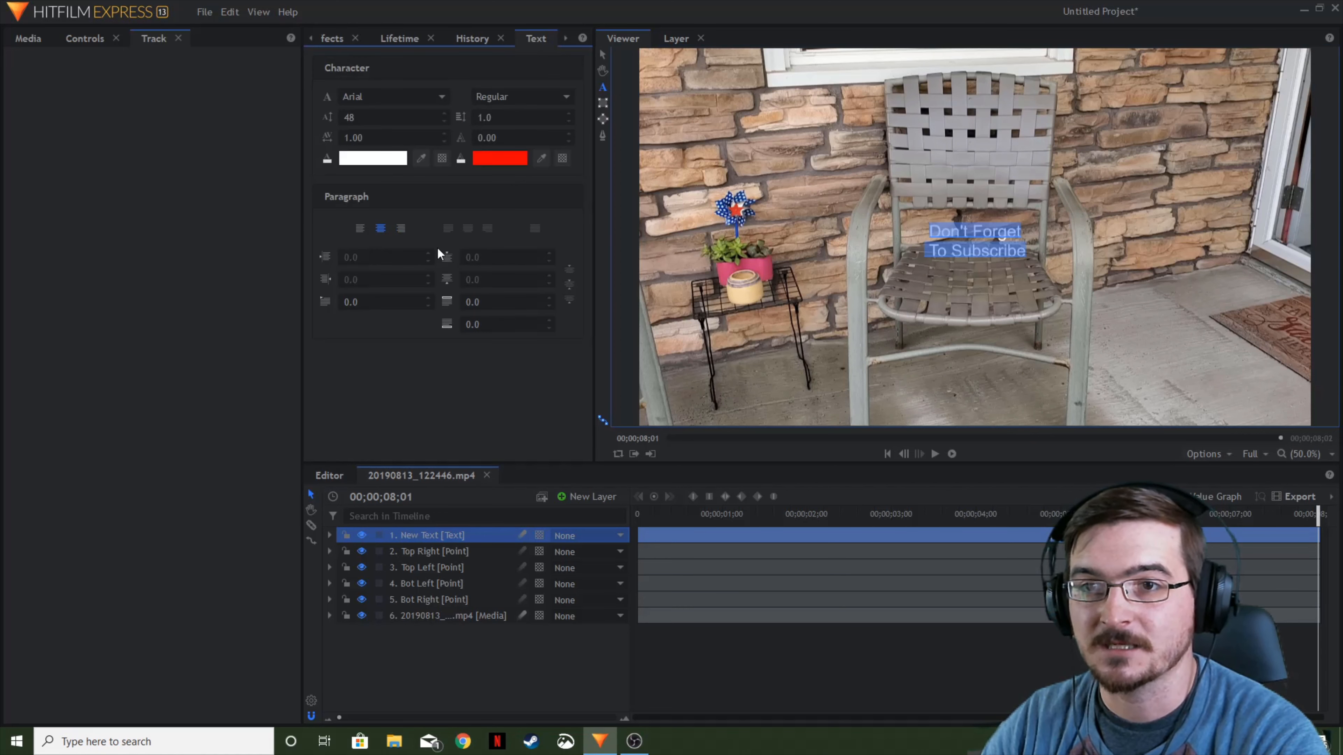
click(411, 96)
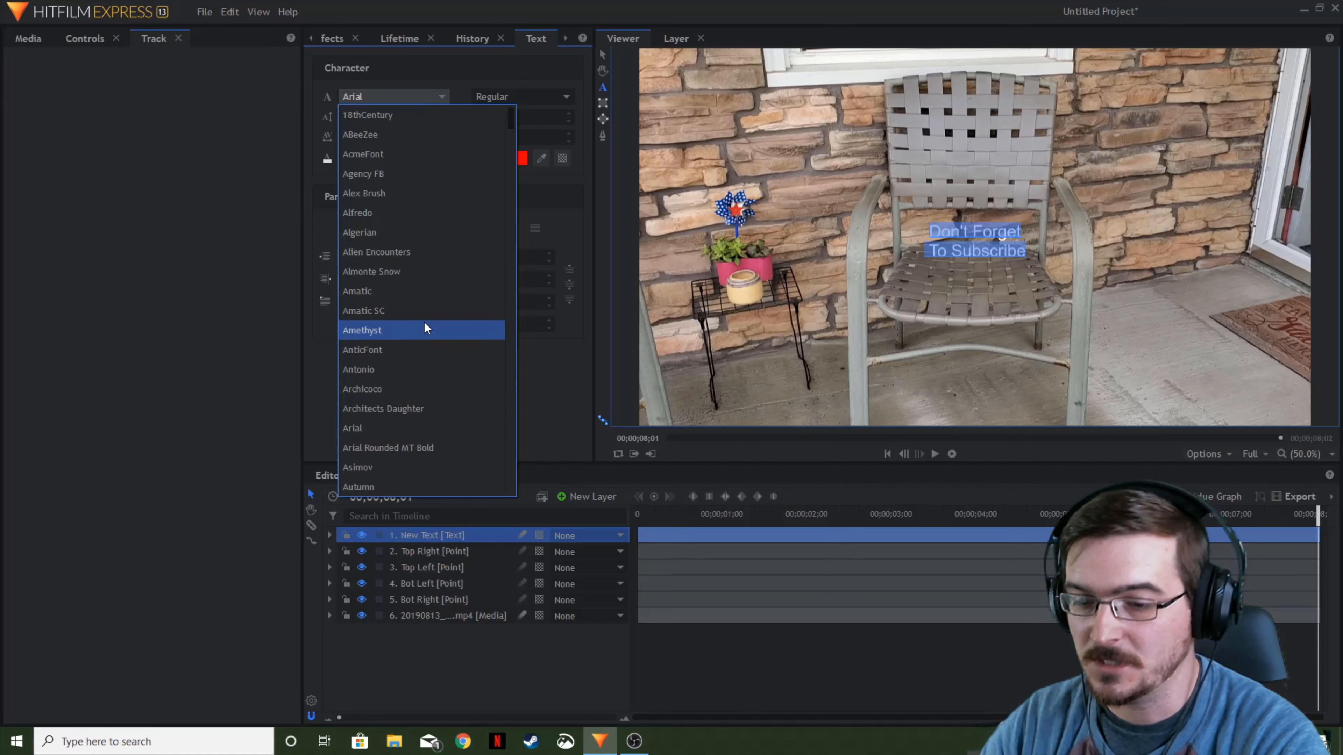
text(per)
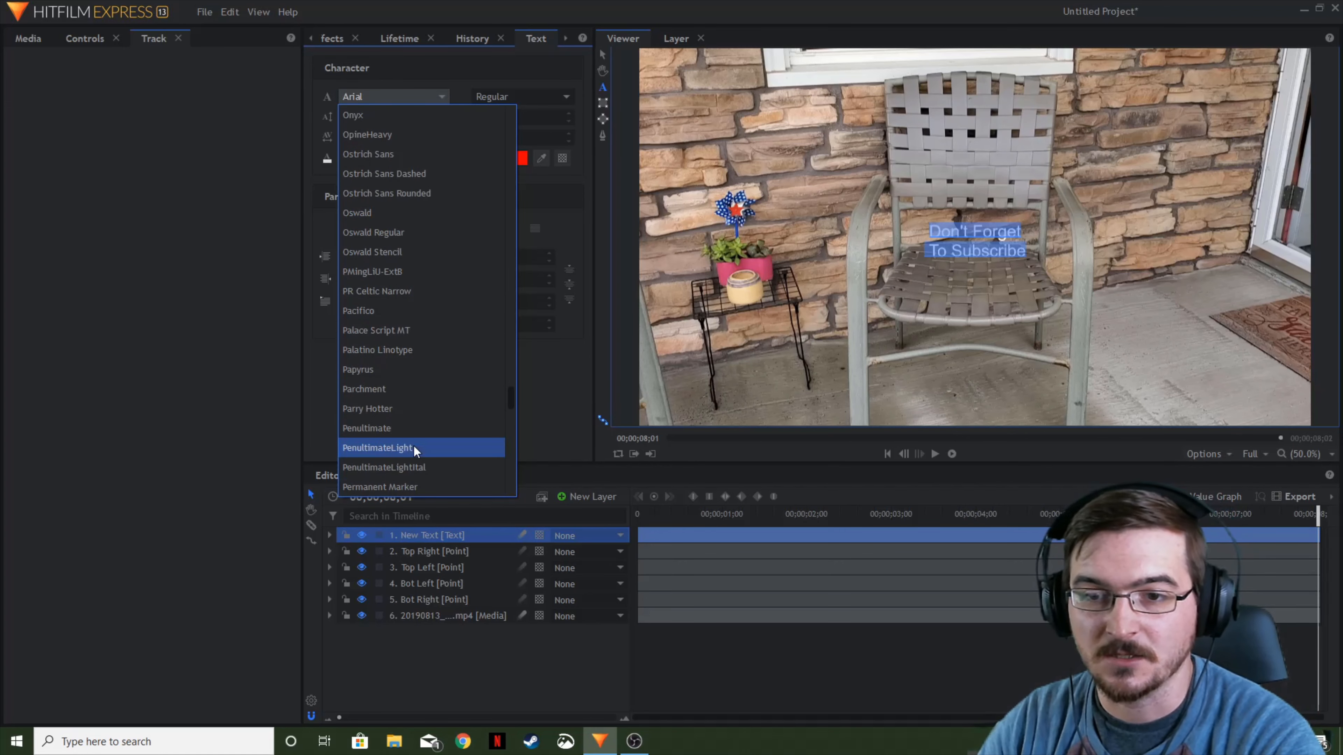
click(418, 486)
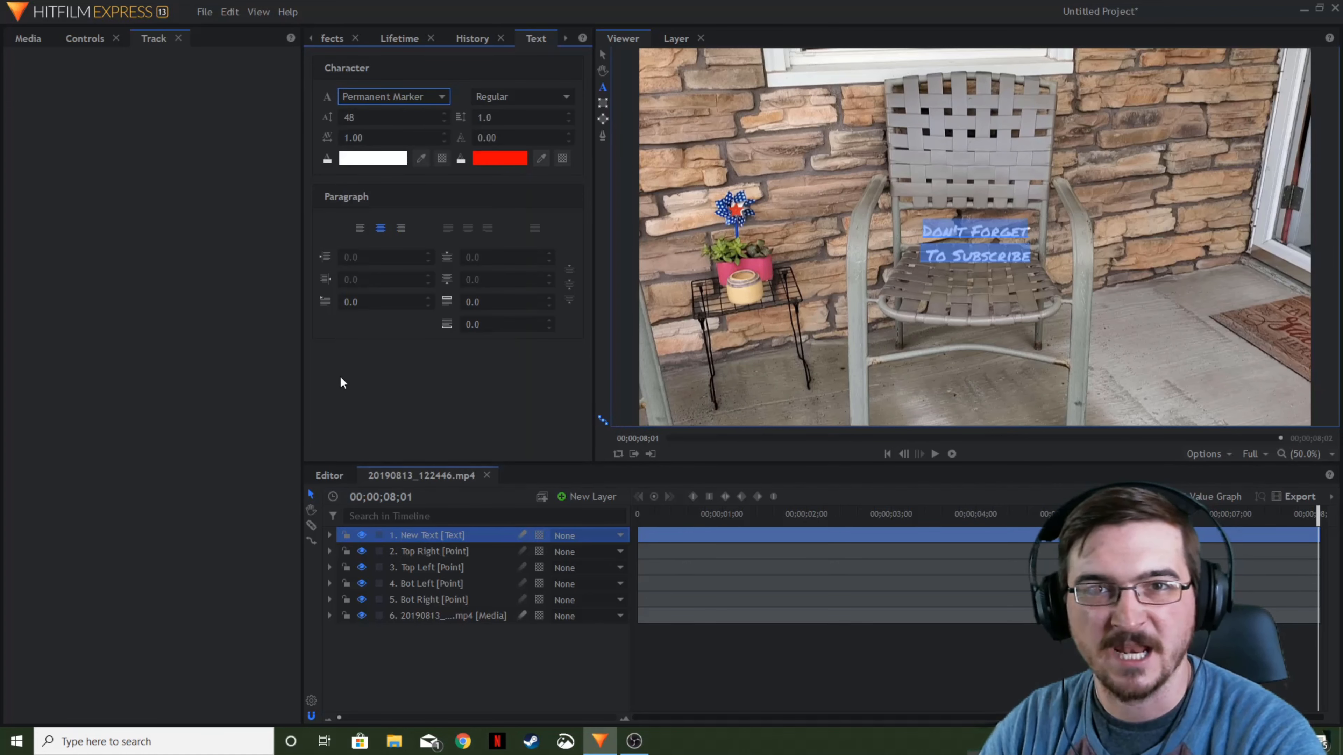
double_click(370, 117)
text(81)
key(Return)
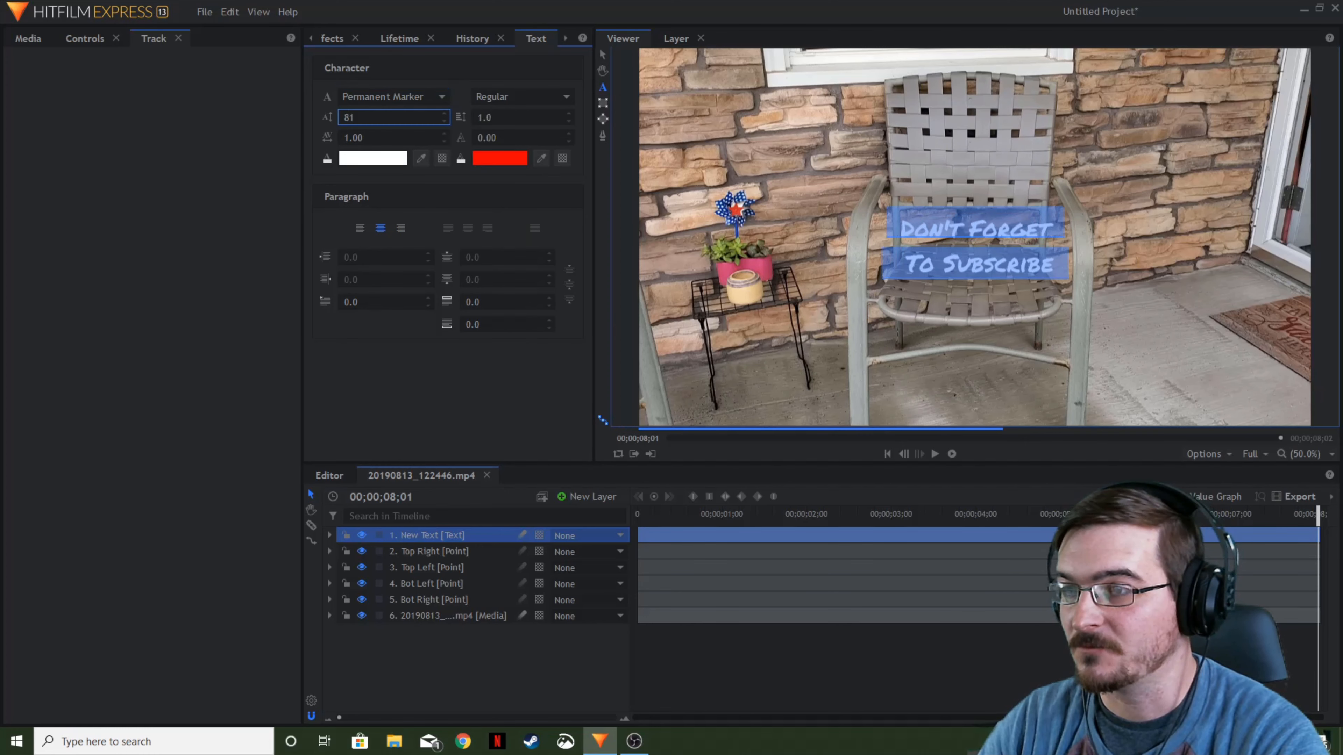
drag(370, 117, 393, 118)
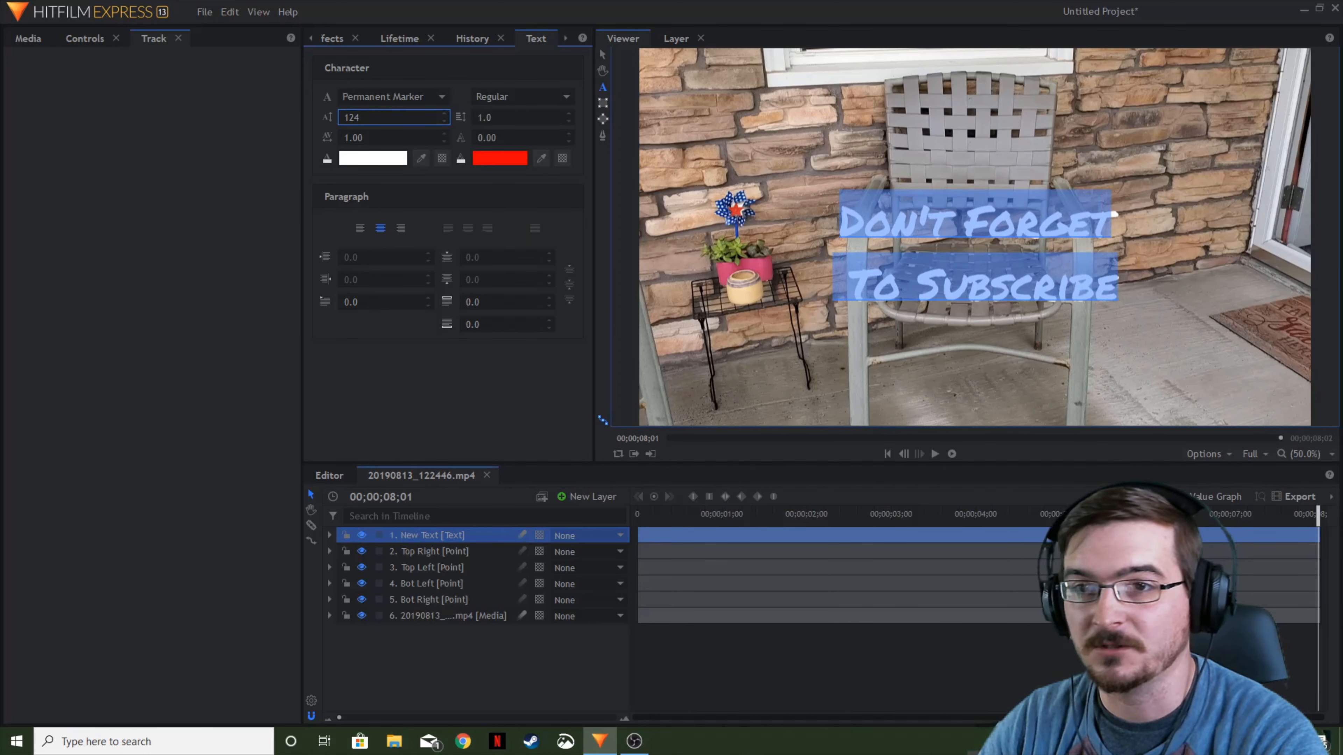
click(430, 383)
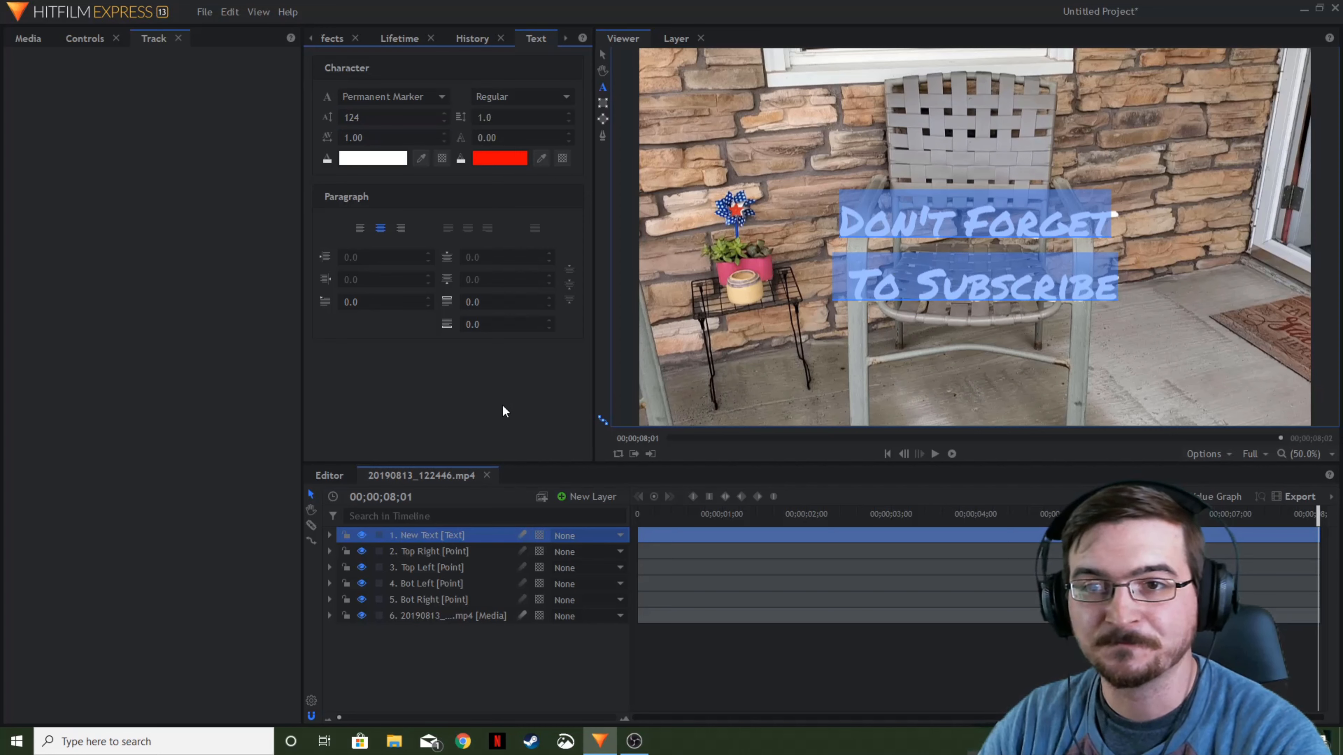
click(603, 54)
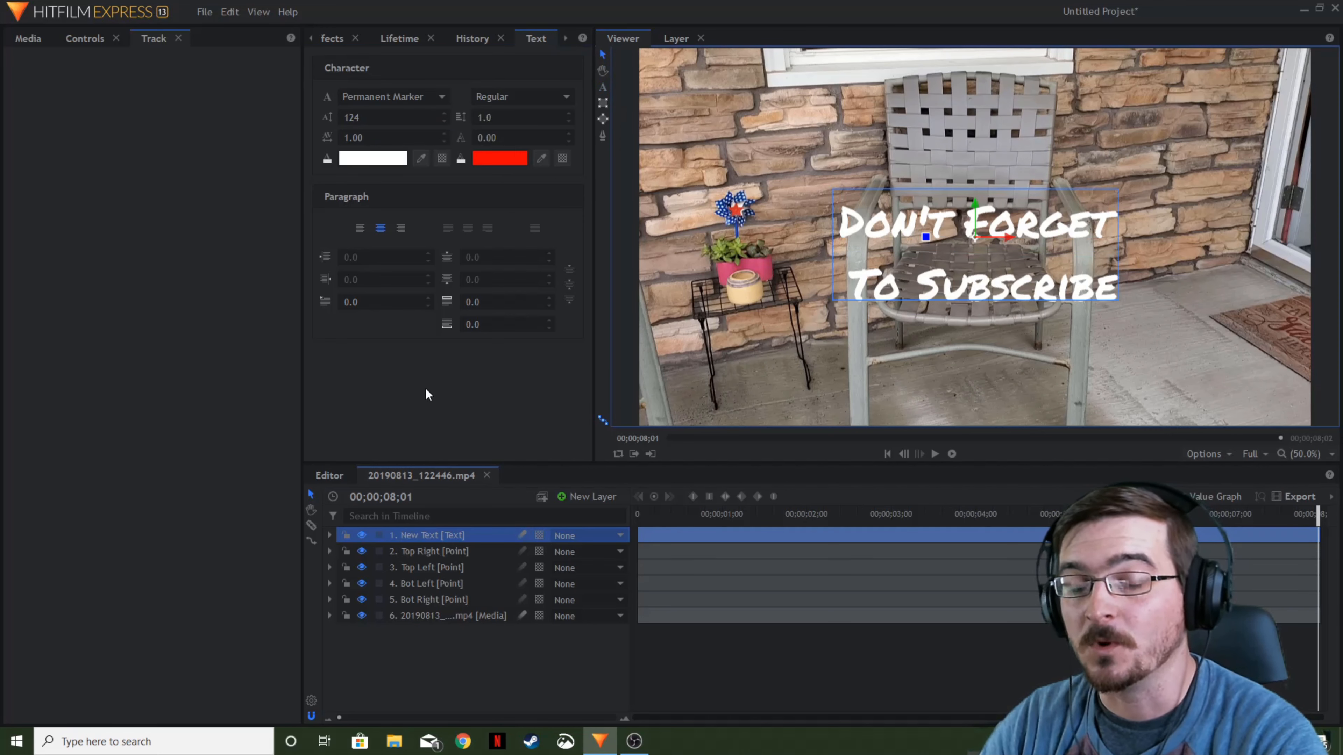
Step: Apply Quad Warp to the text layer and link its corners to the matching Top Left, Top Right, Bot Left and Bot Right point layers
click(328, 40)
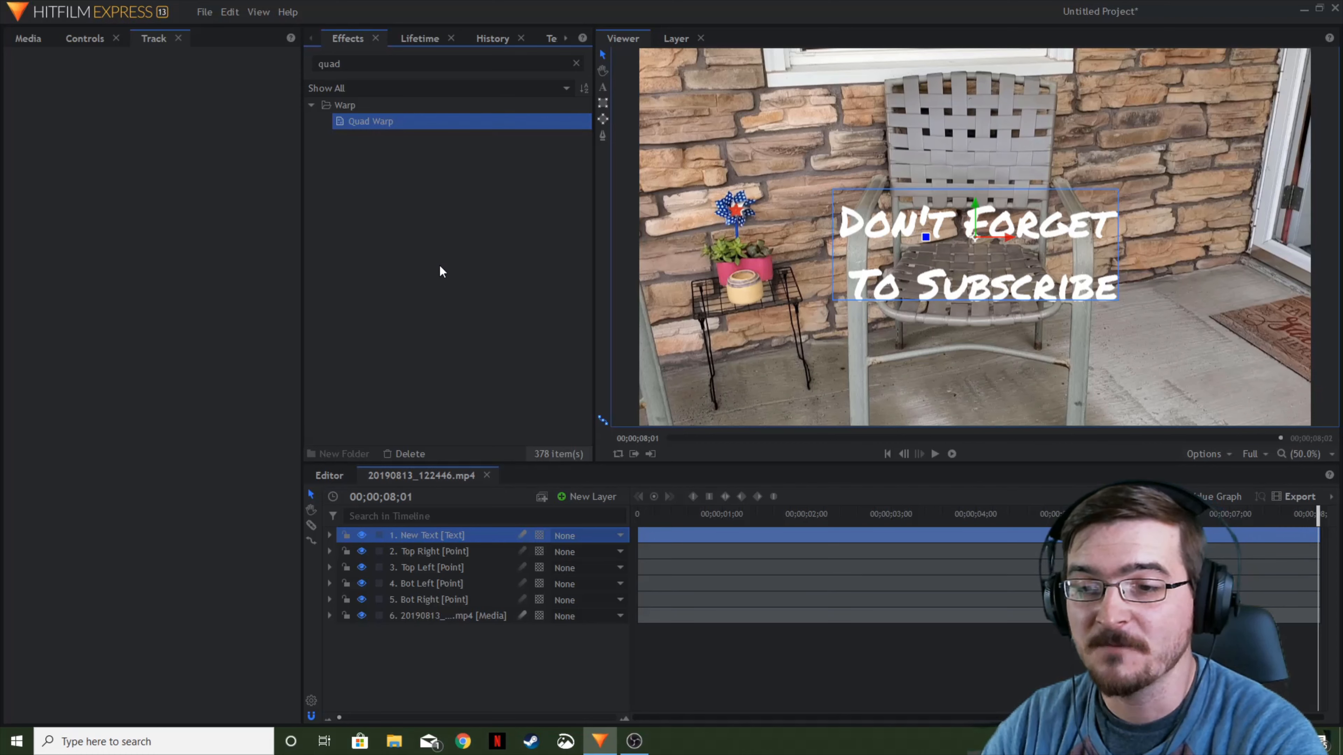
drag(377, 123, 448, 541)
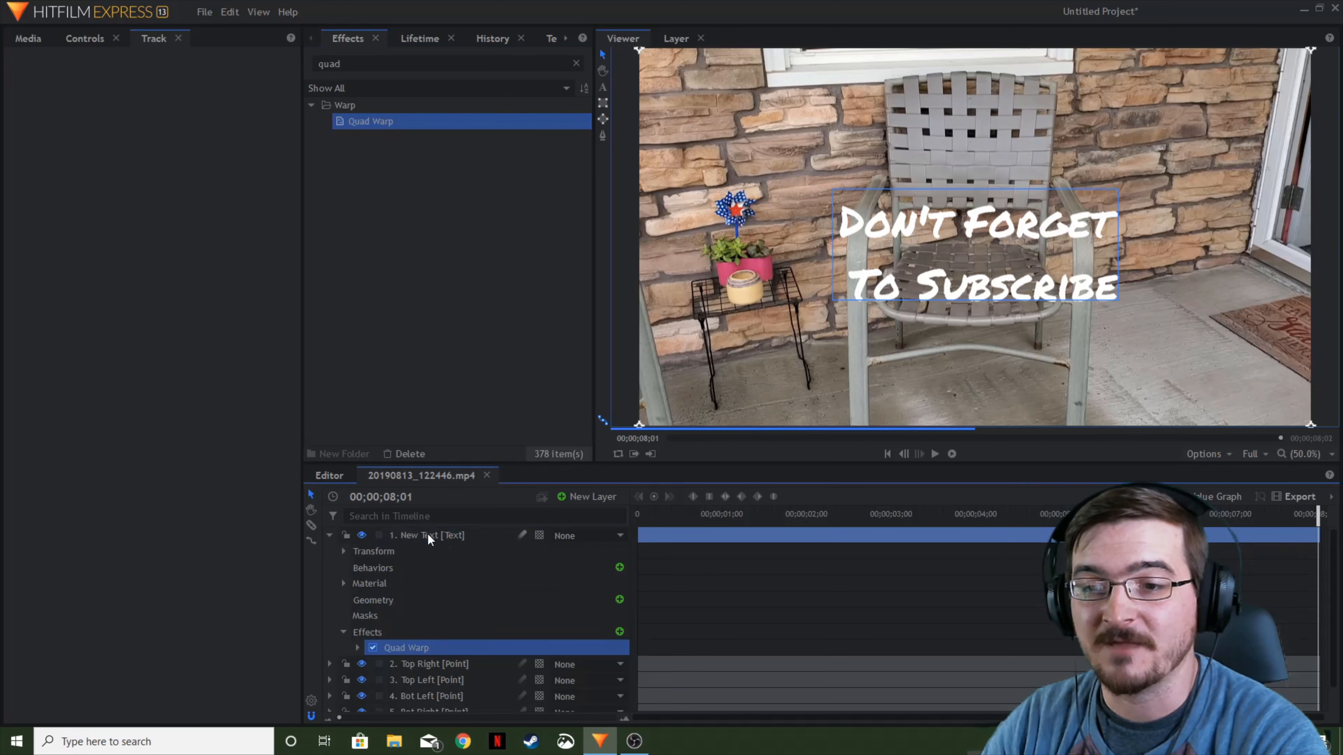
click(89, 39)
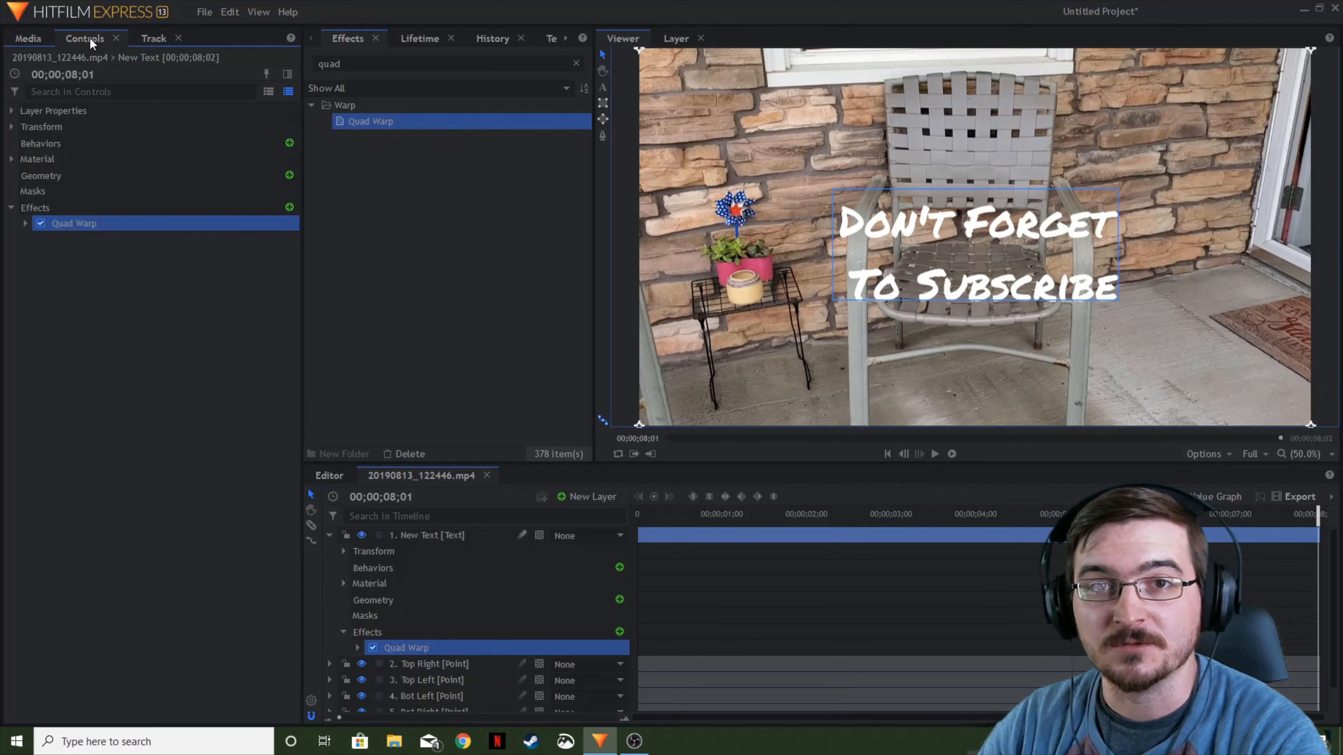
click(24, 224)
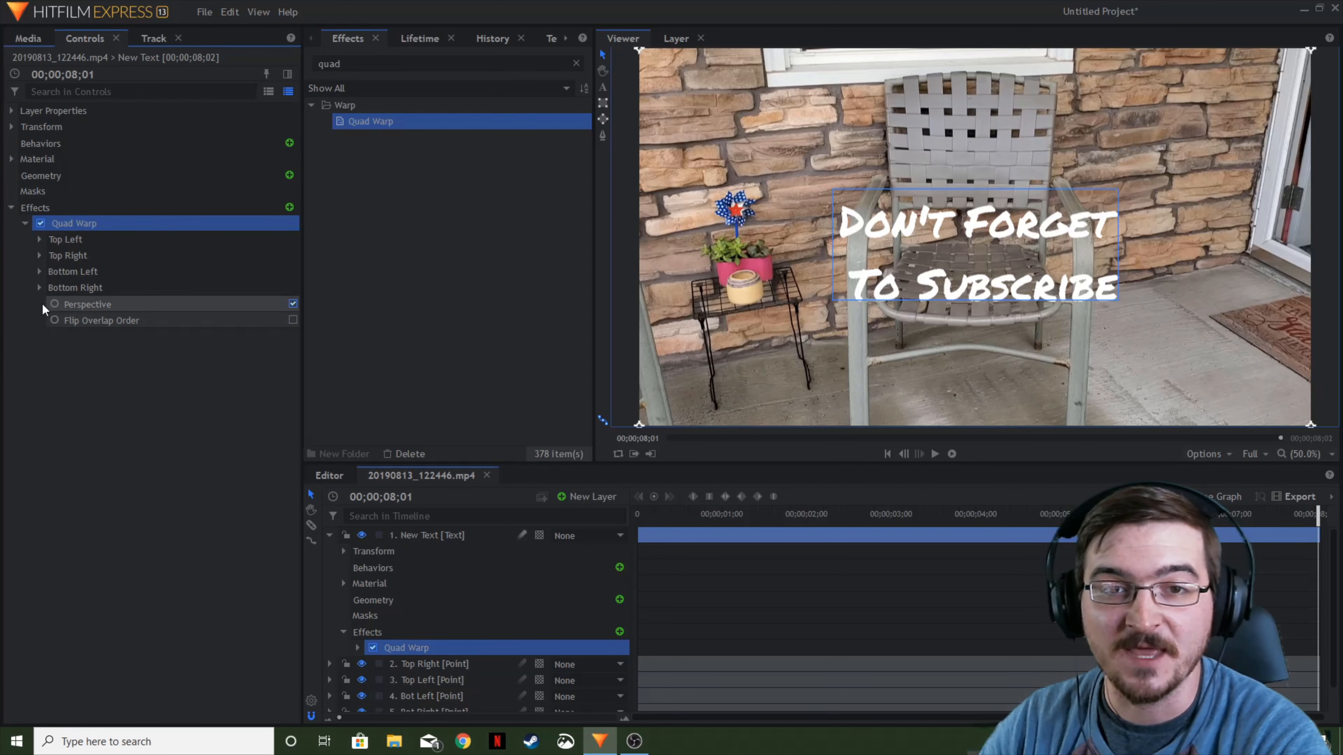
click(38, 240)
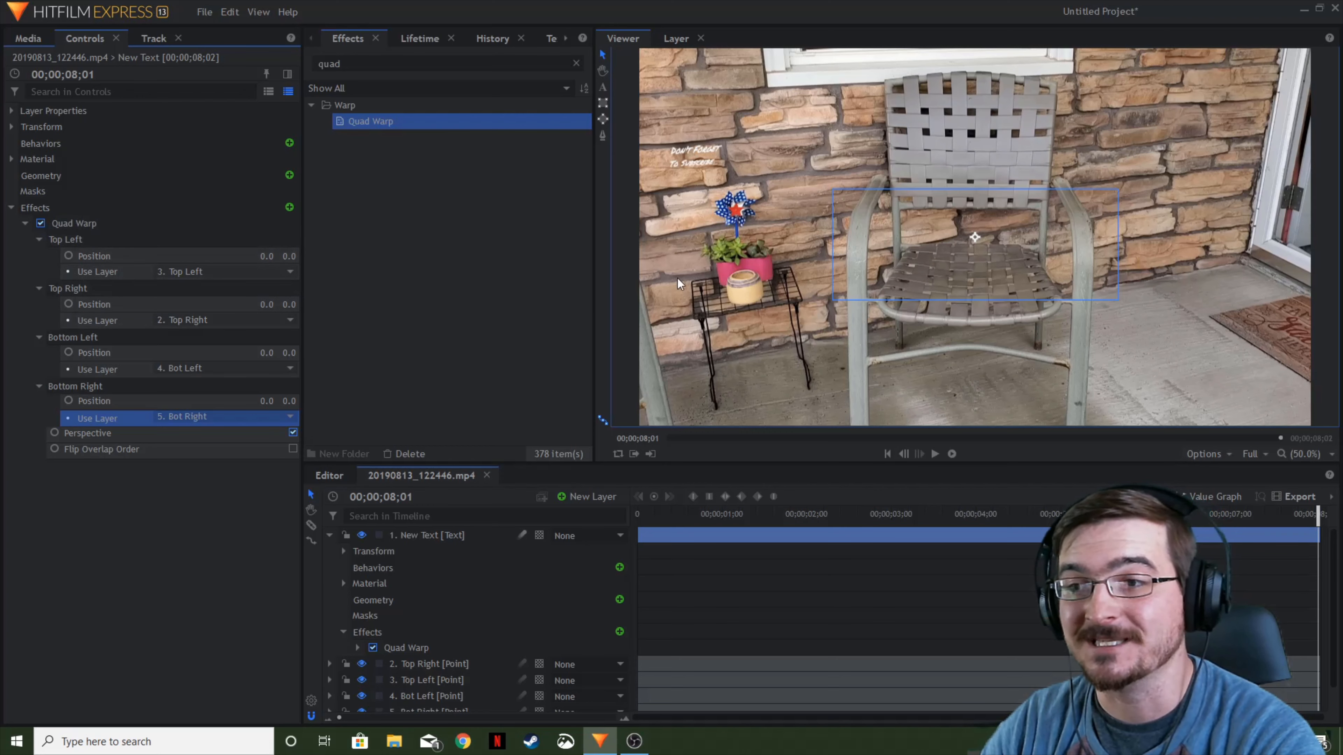
Step: At 00;00;03;09, try offsetting the Quad Warp's Top Left position and set the text size to 280
drag(1318, 514, 921, 506)
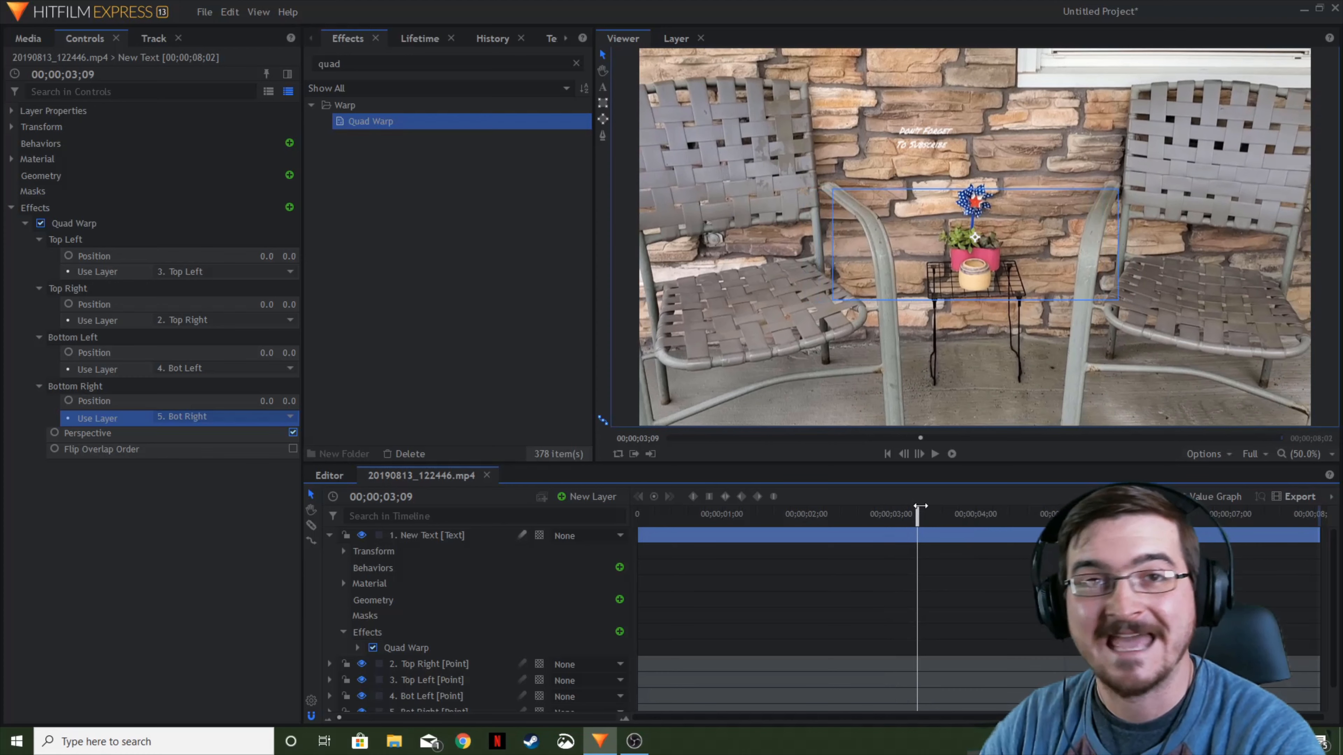
click(934, 148)
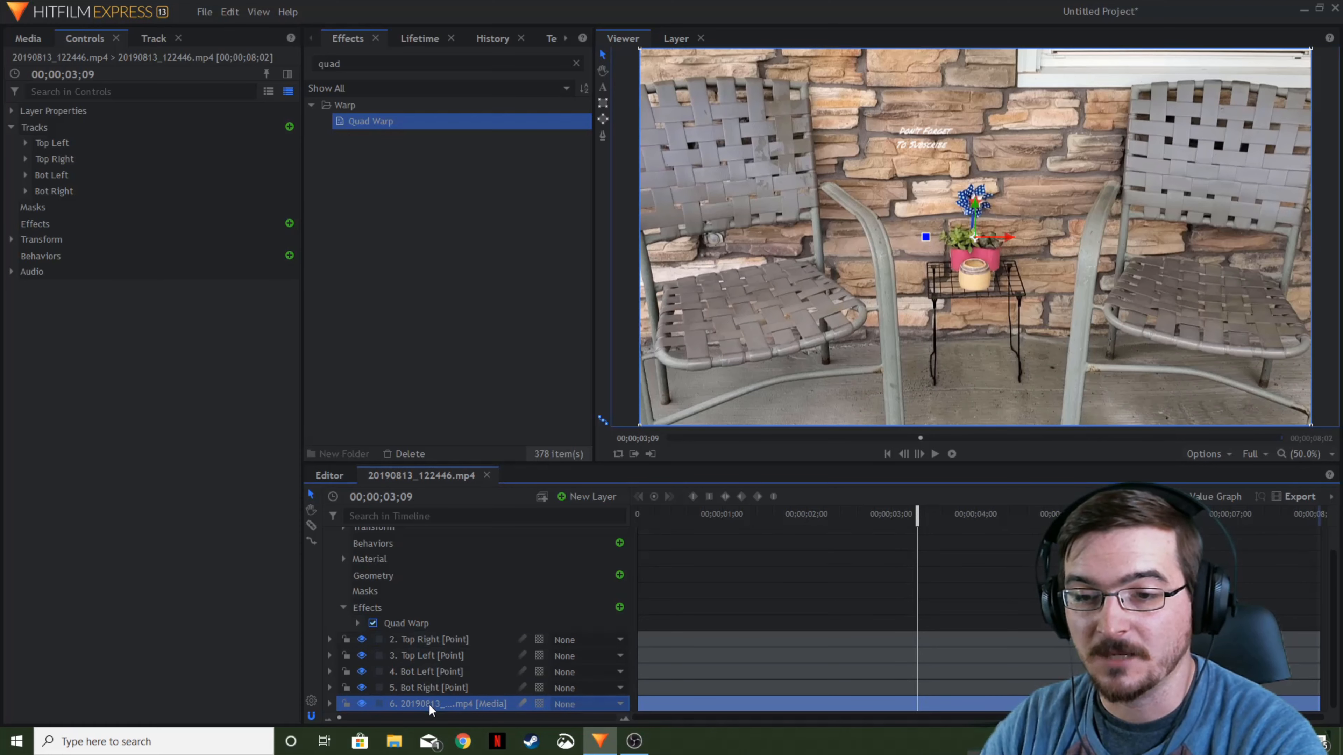
scroll(381, 546, up, 2)
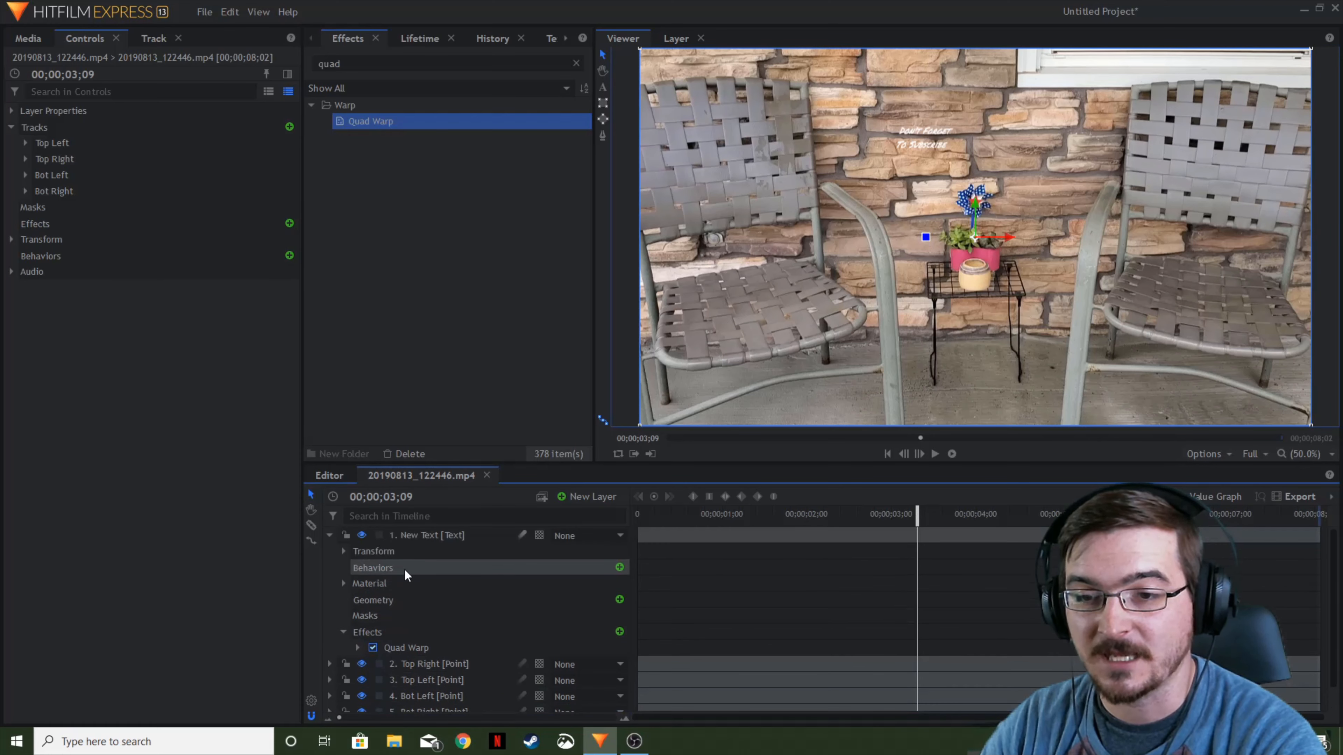
click(408, 536)
click(60, 227)
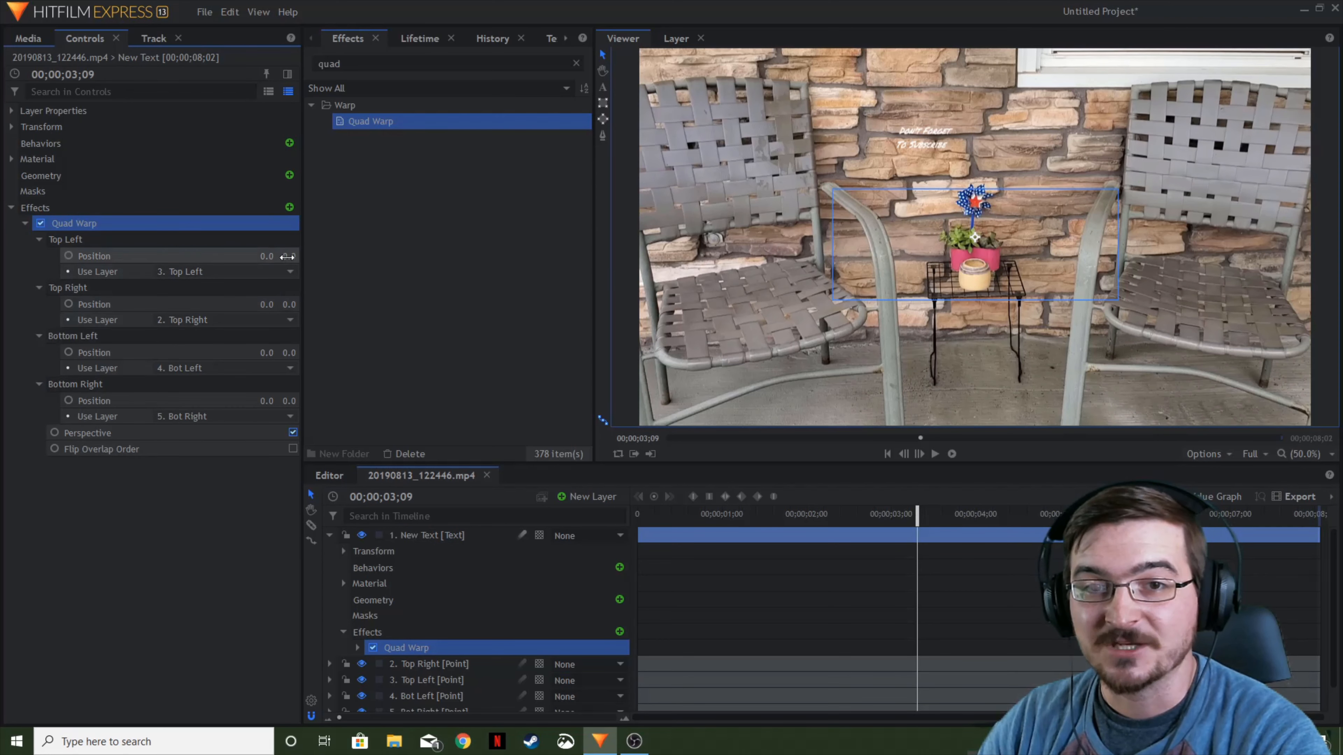
drag(287, 256, 322, 257)
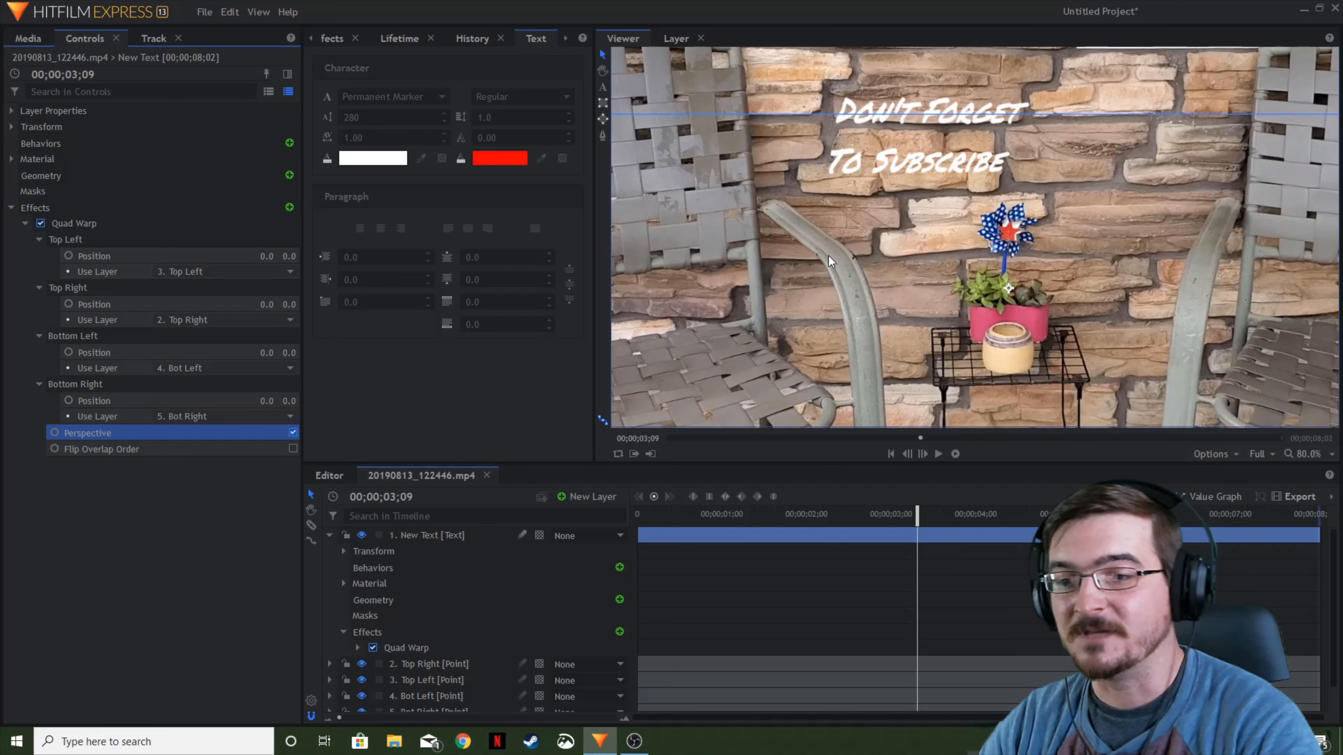
Step: Fit the frame in view and play the clip from the beginning to check the text tracked on the wall
click(329, 536)
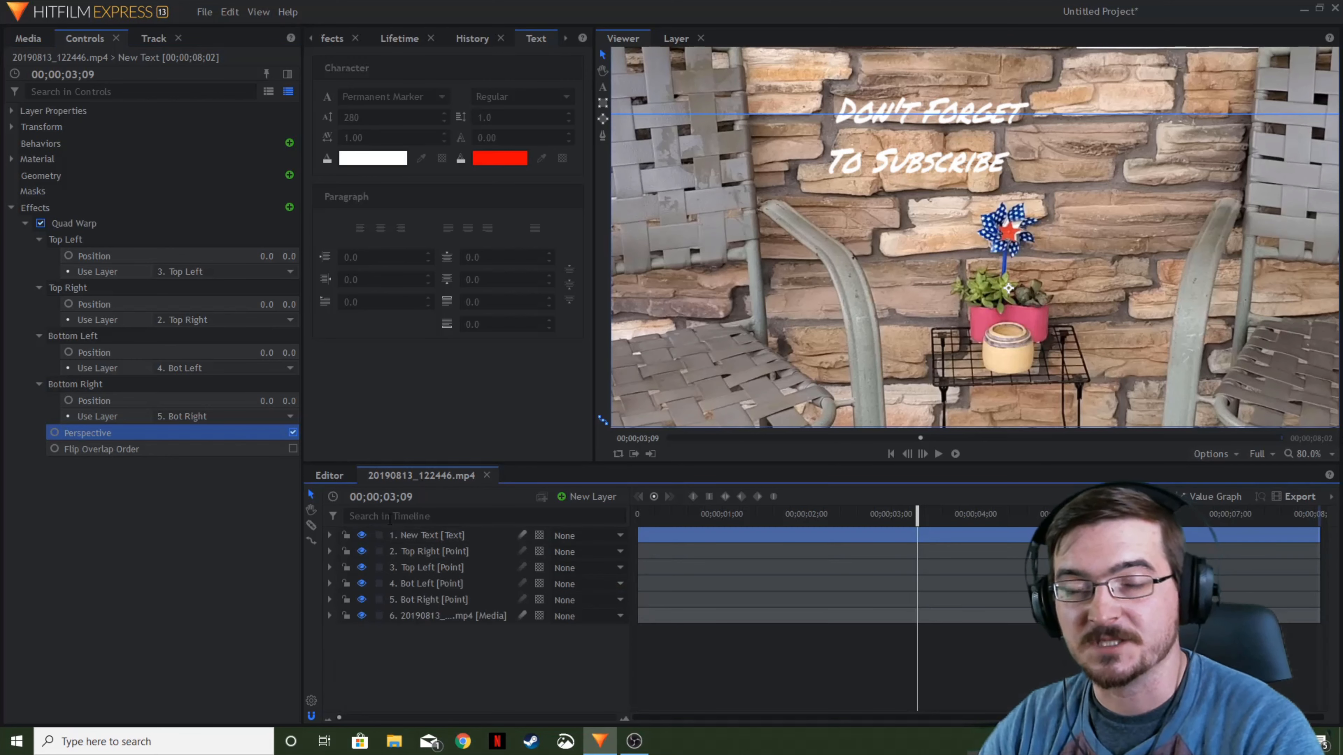
click(739, 278)
scroll(882, 236, down, 2)
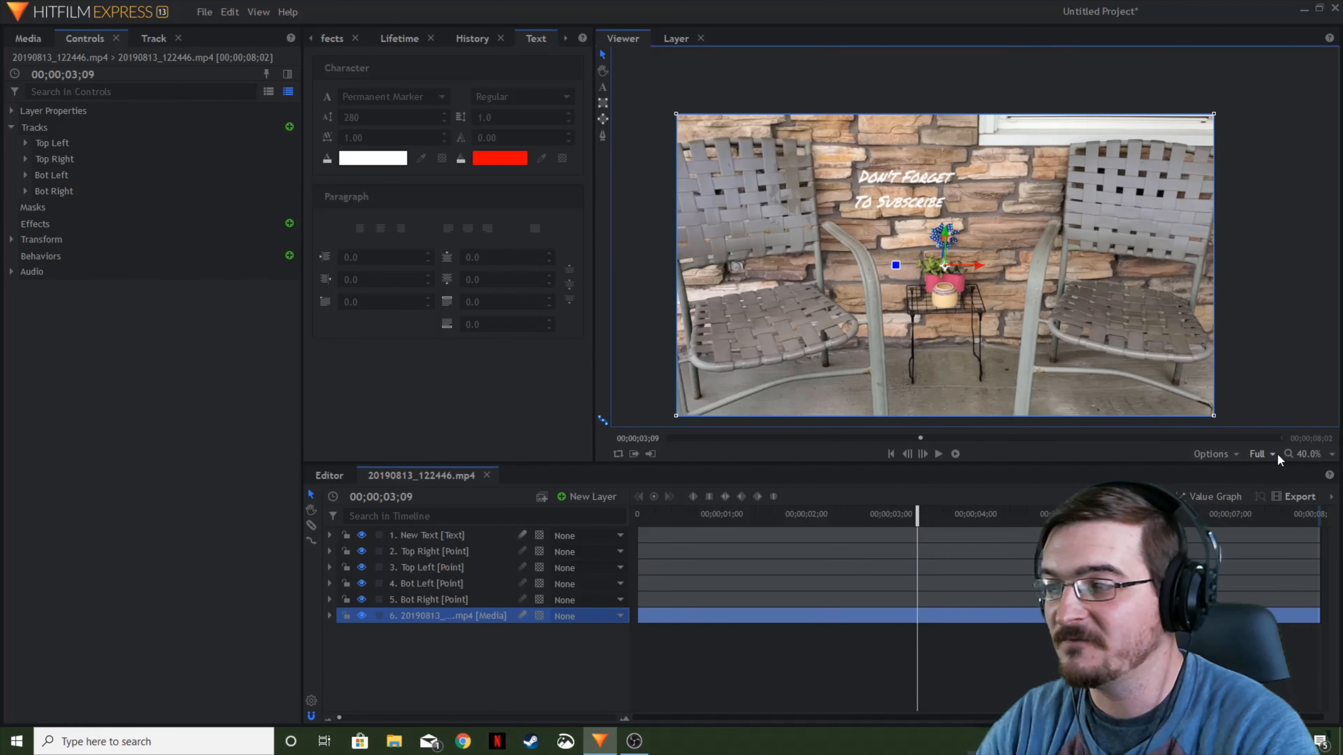
click(1309, 454)
click(1300, 630)
drag(919, 517, 603, 520)
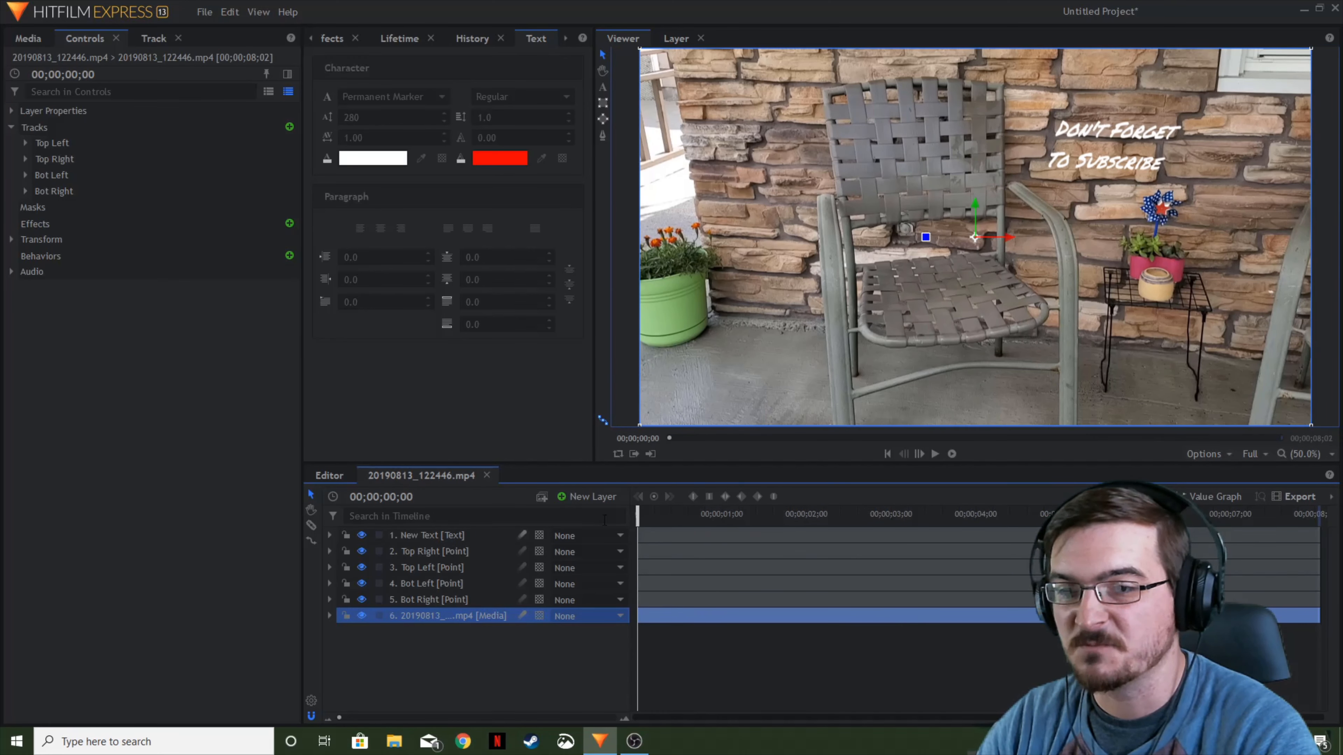
click(935, 454)
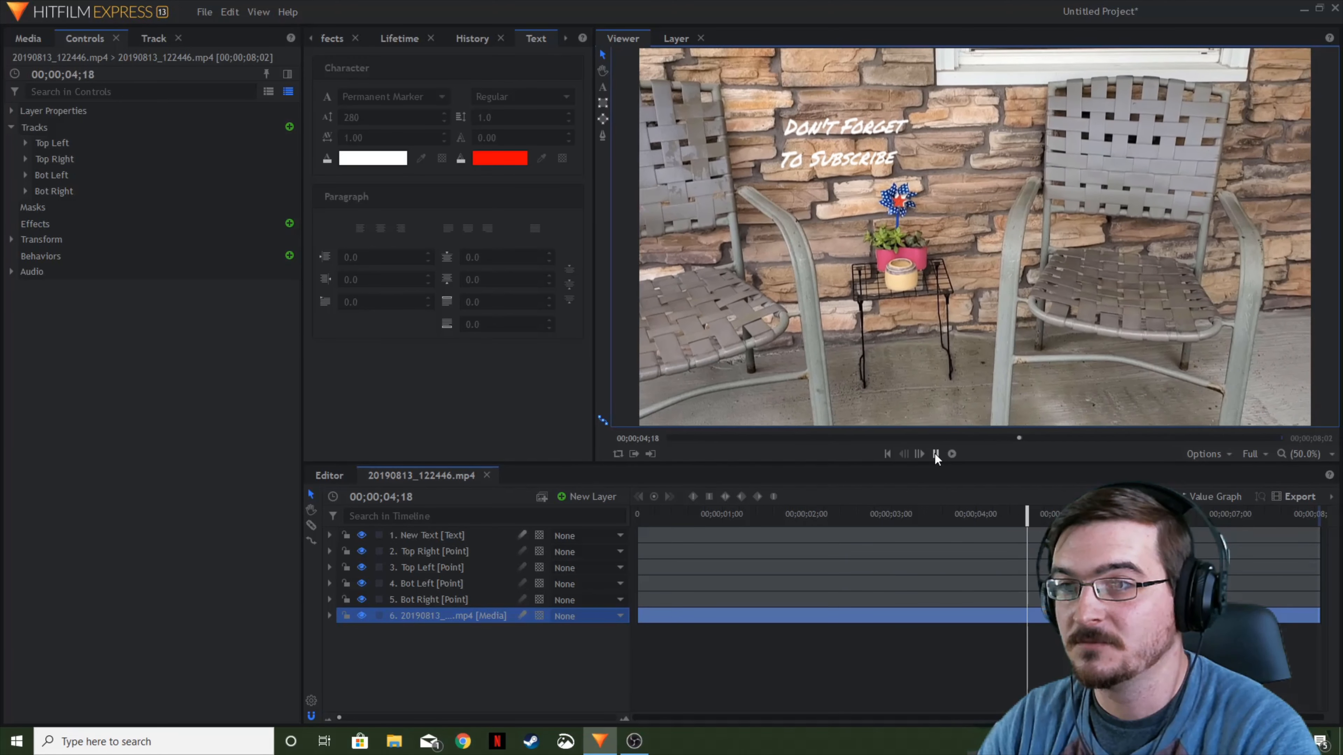
click(935, 454)
Step: At 00;00;03;02, set the X position offset of the text layer's Quad Warp Bottom Right corner to 97
drag(1035, 514, 896, 524)
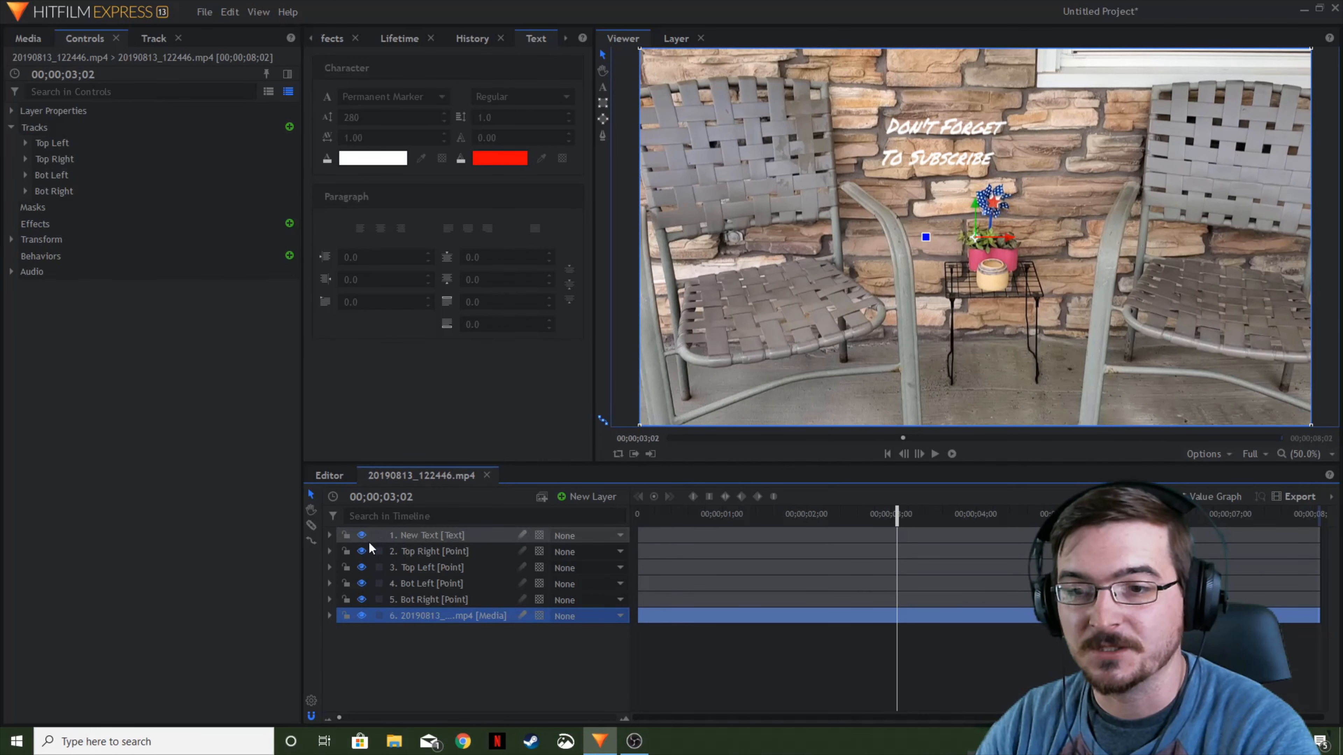
click(419, 535)
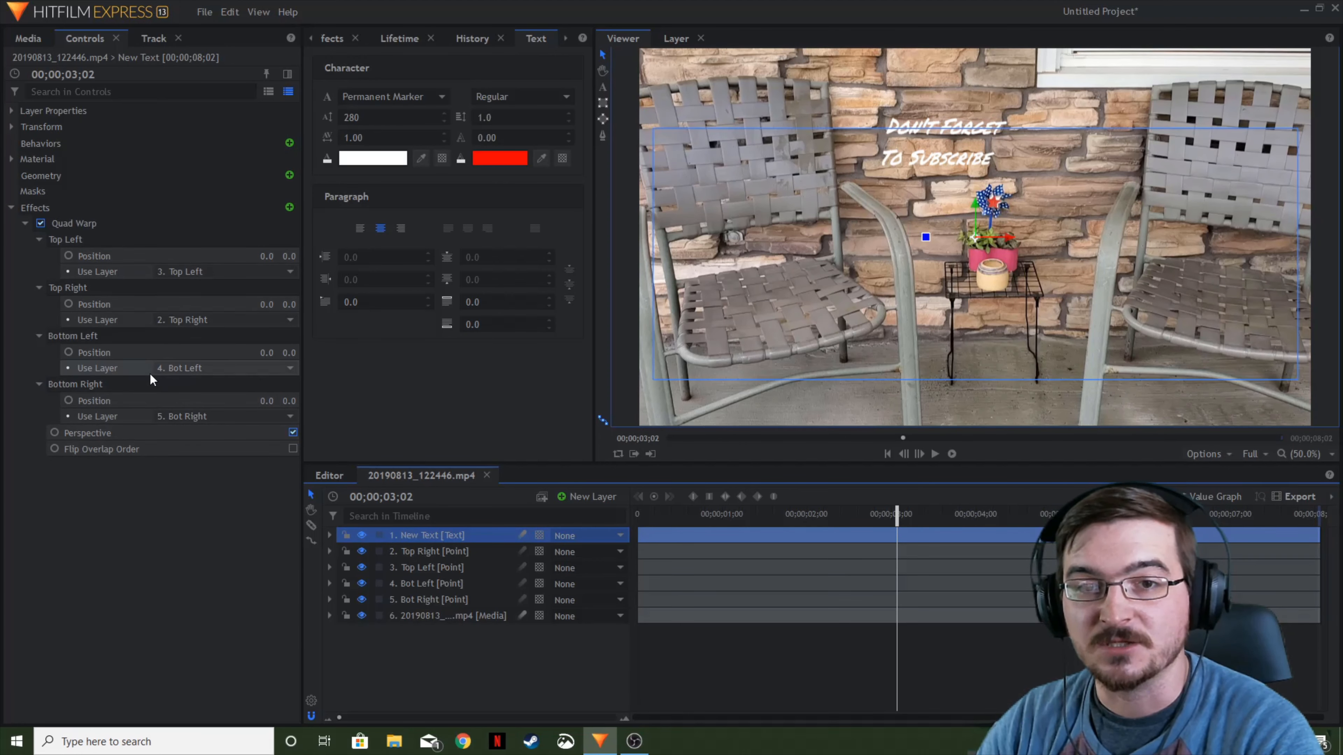
click(107, 257)
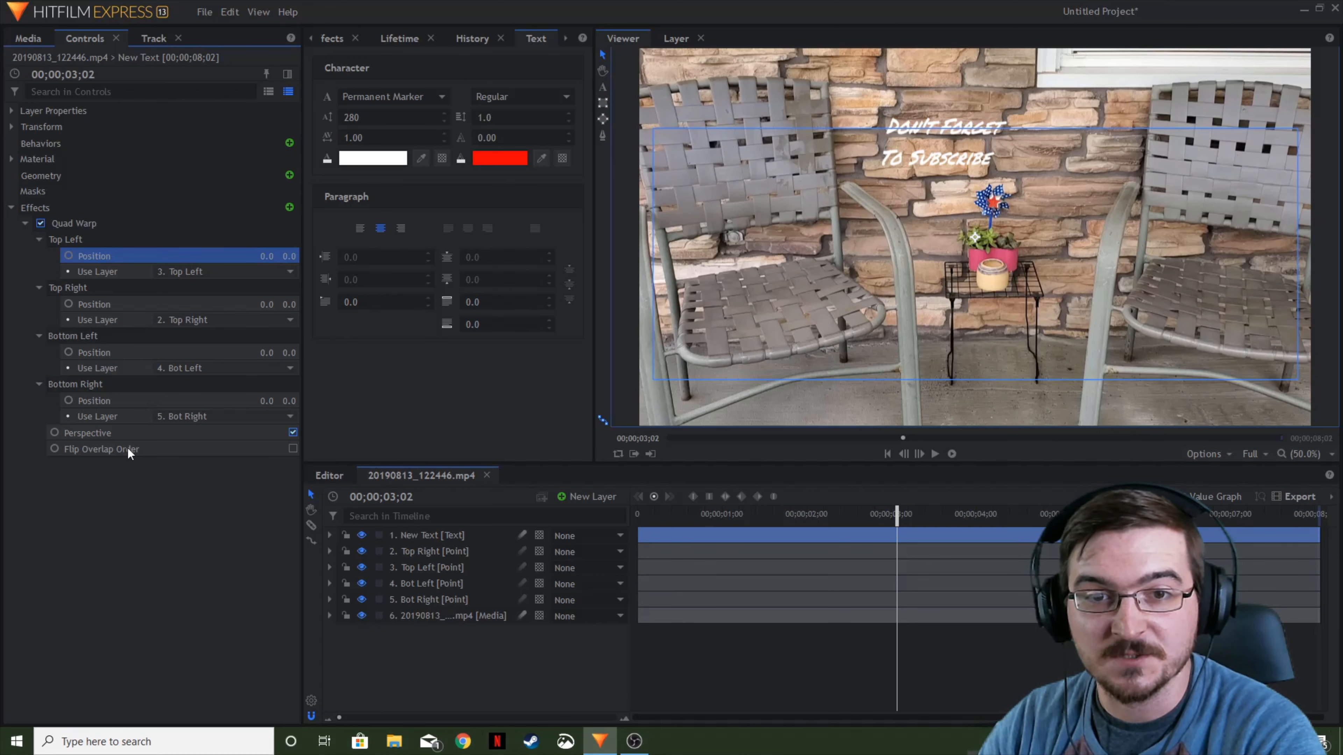
click(132, 338)
ctrl+click(243, 384)
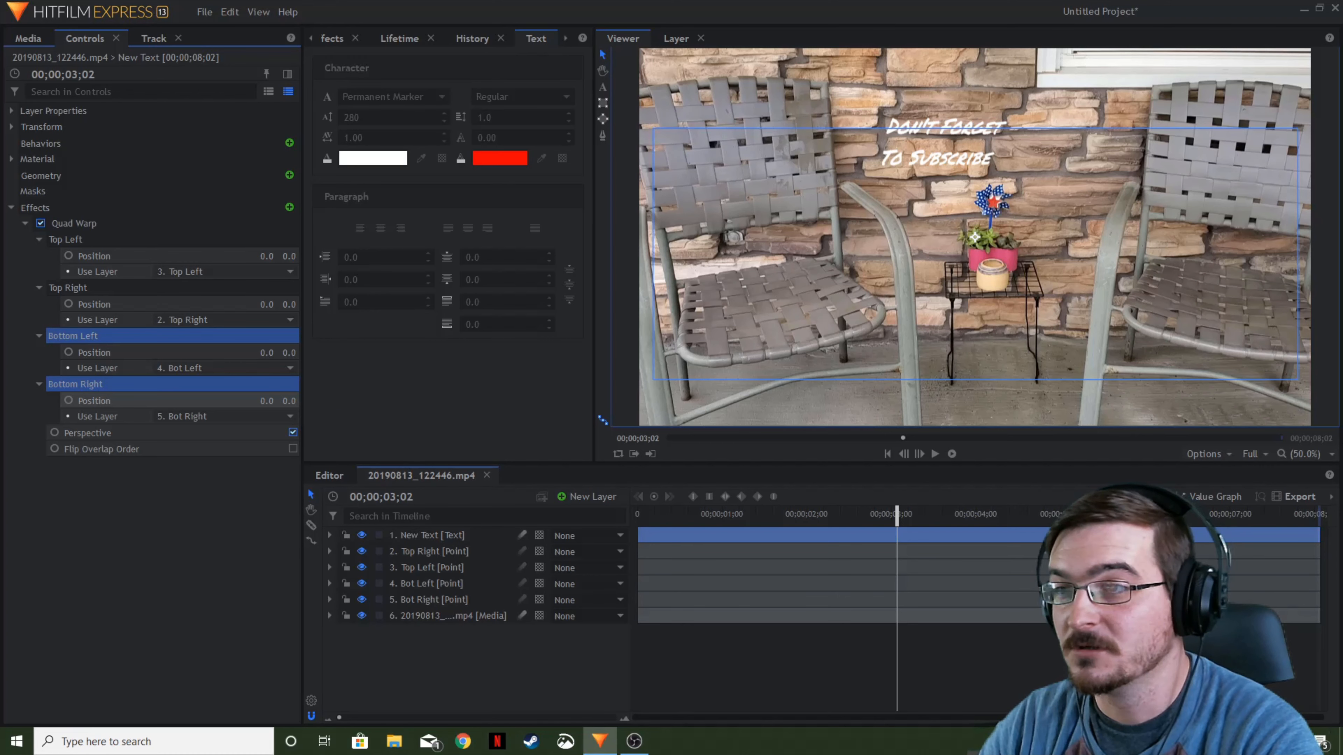
drag(290, 401, 342, 402)
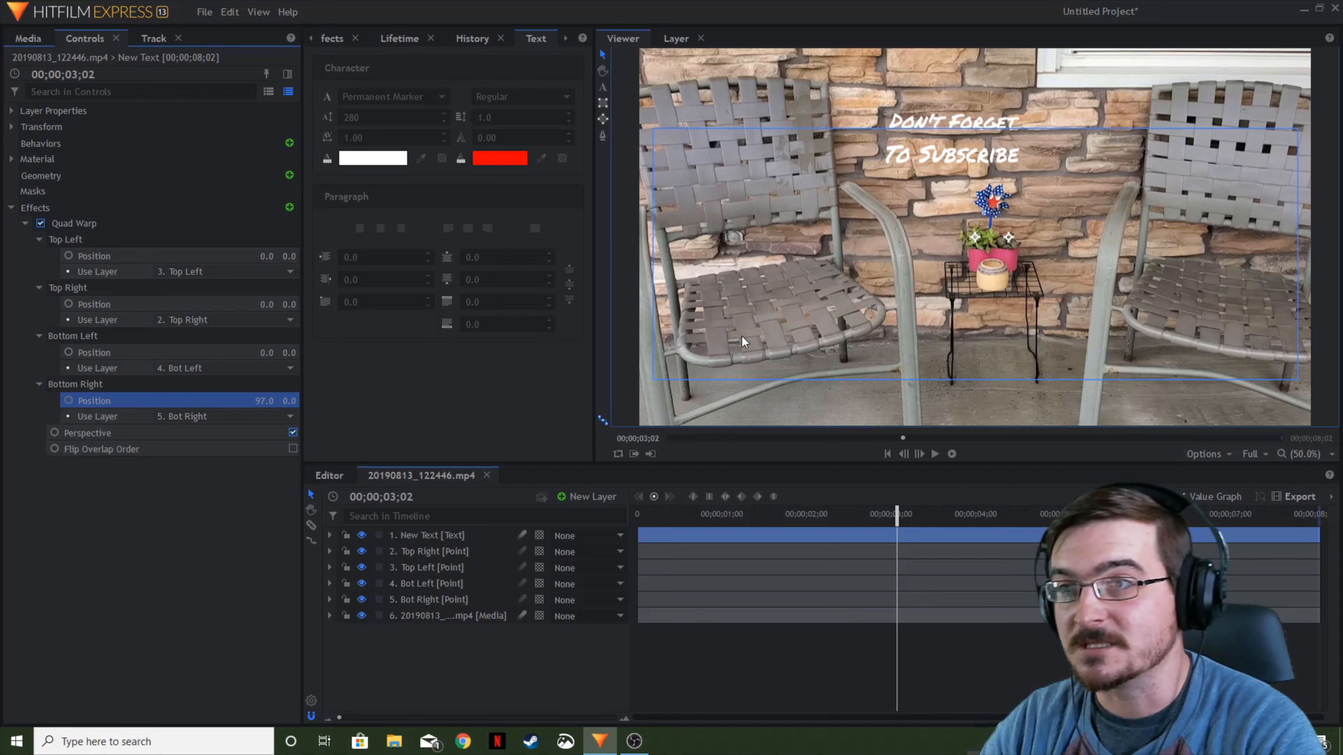
Step: Try an X position offset of 97 for the Quad Warp's Bottom Left corner
click(263, 353)
text(97)
key(Return)
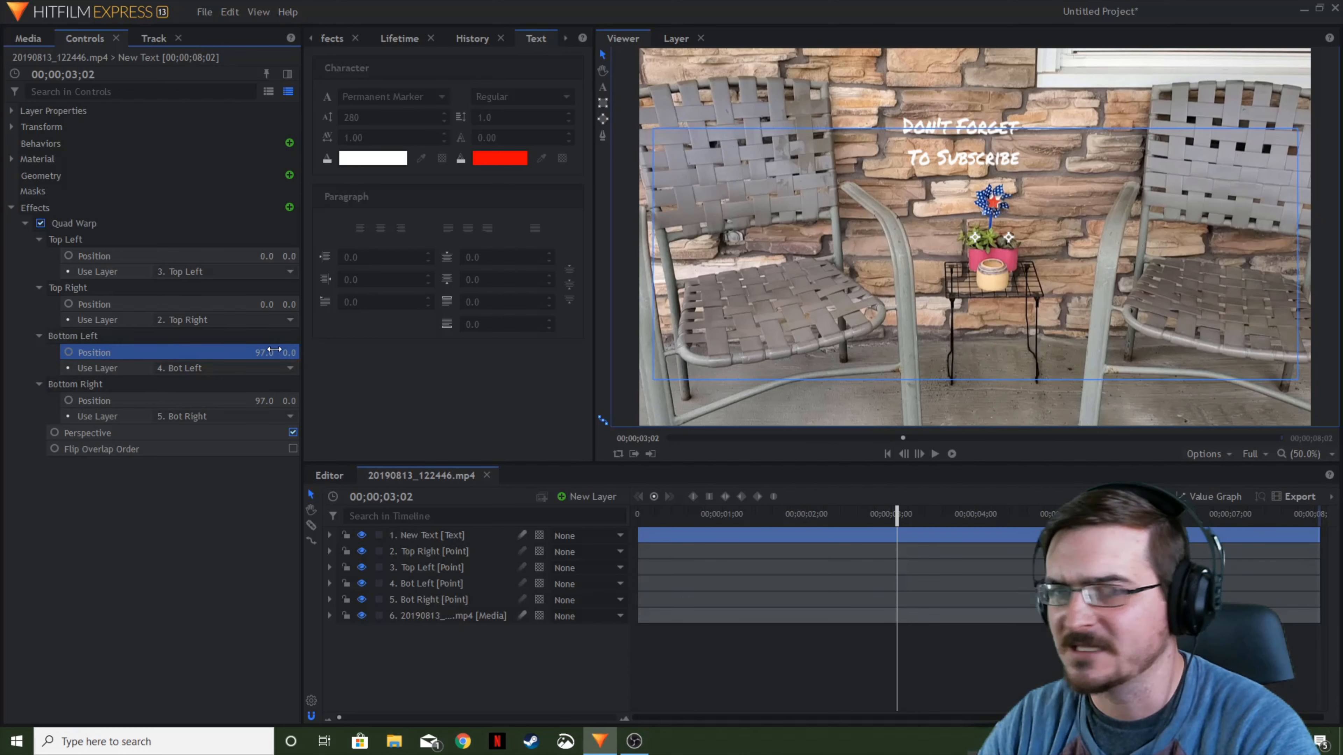
Step: Set the X position offset of the Quad Warp's Bottom Left and Bottom Right corners to 90
click(266, 355)
text(90)
key(Return)
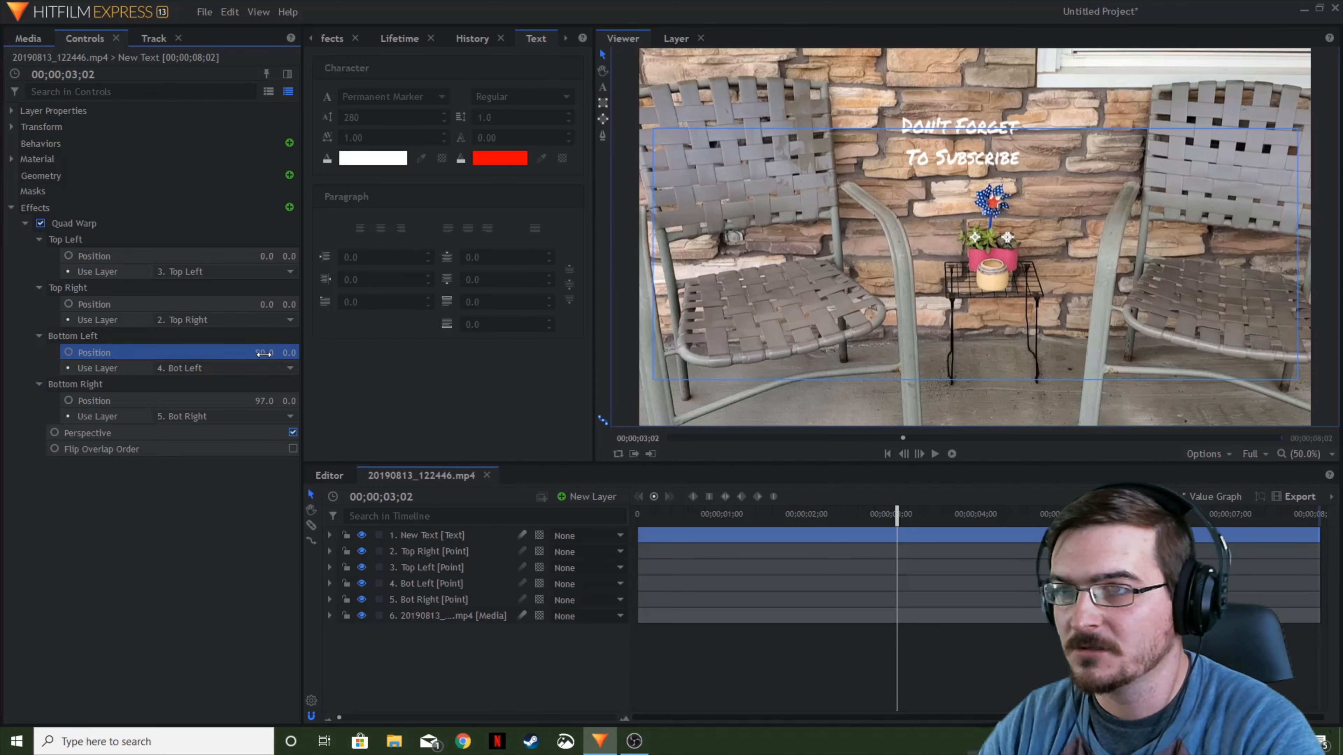
click(264, 401)
text(90)
key(Return)
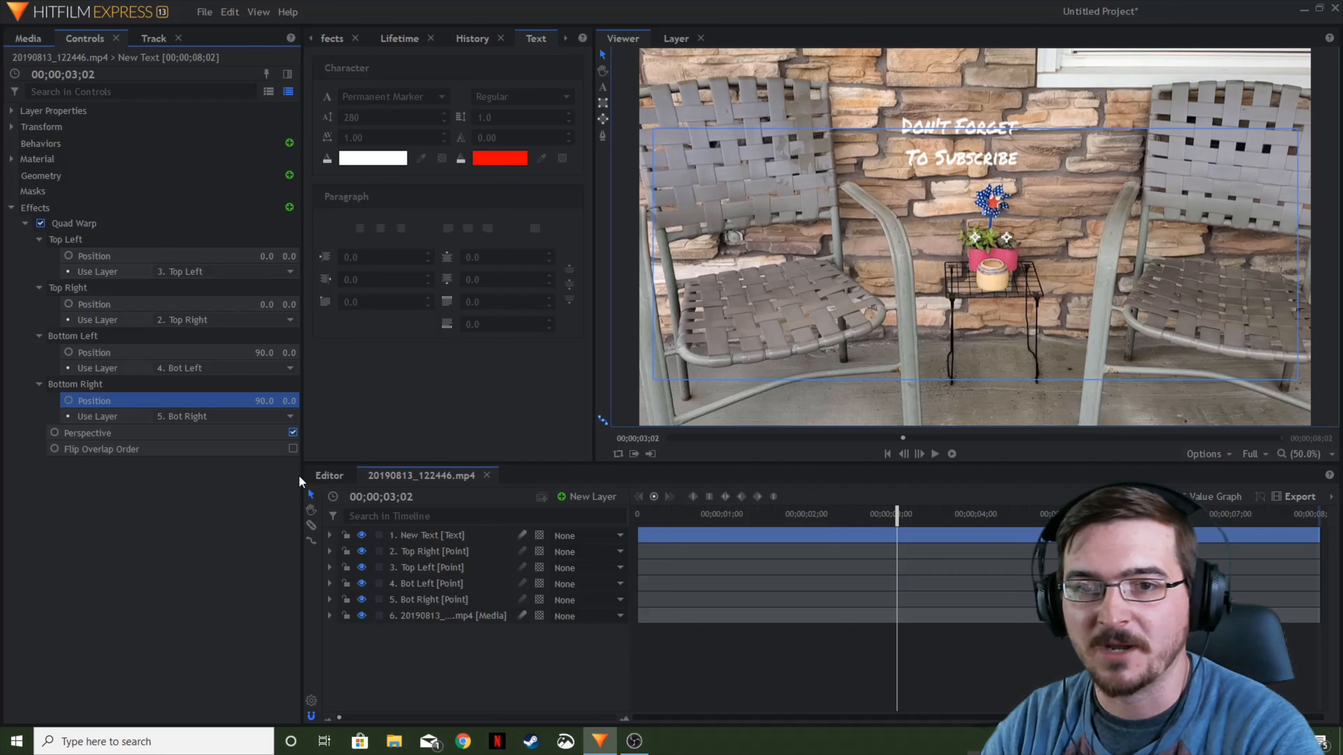
Step: Deselect the text layer and play the clip from 00;00;00;00 to check the adjusted text on the wall
click(115, 529)
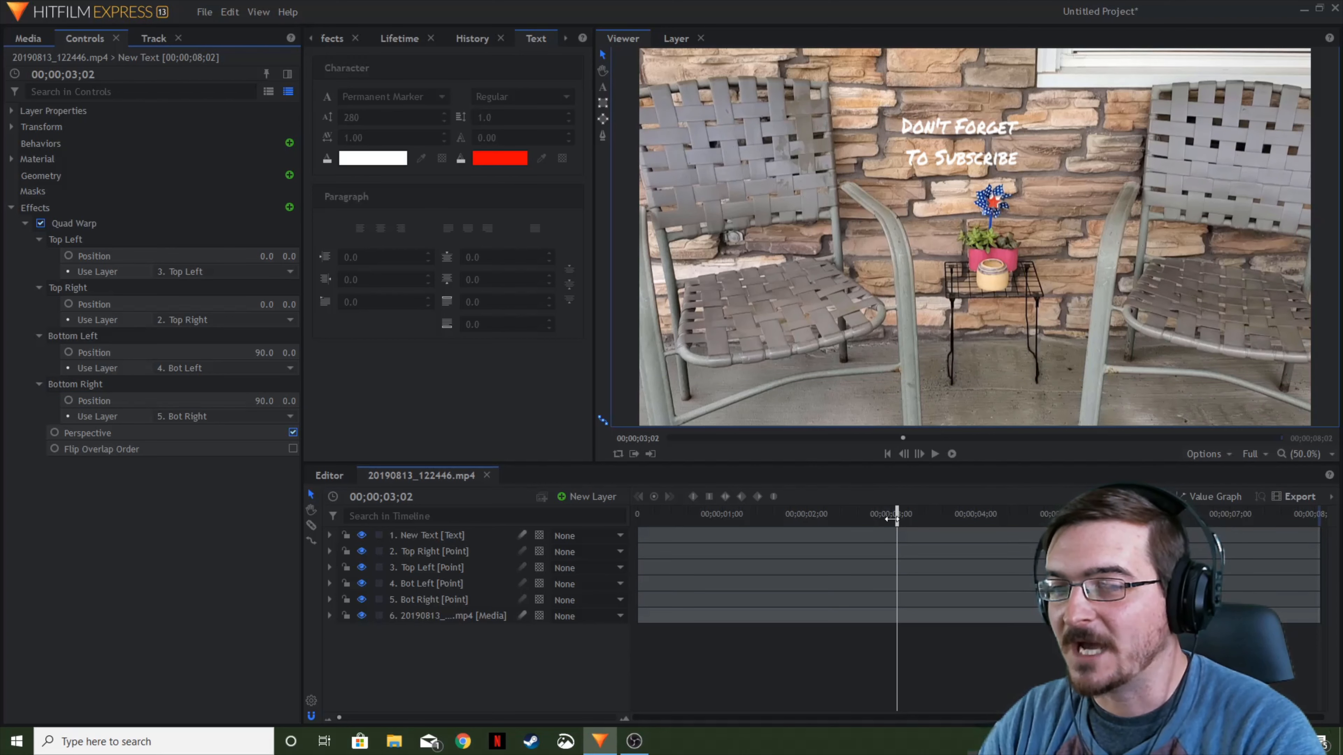
drag(897, 514, 645, 514)
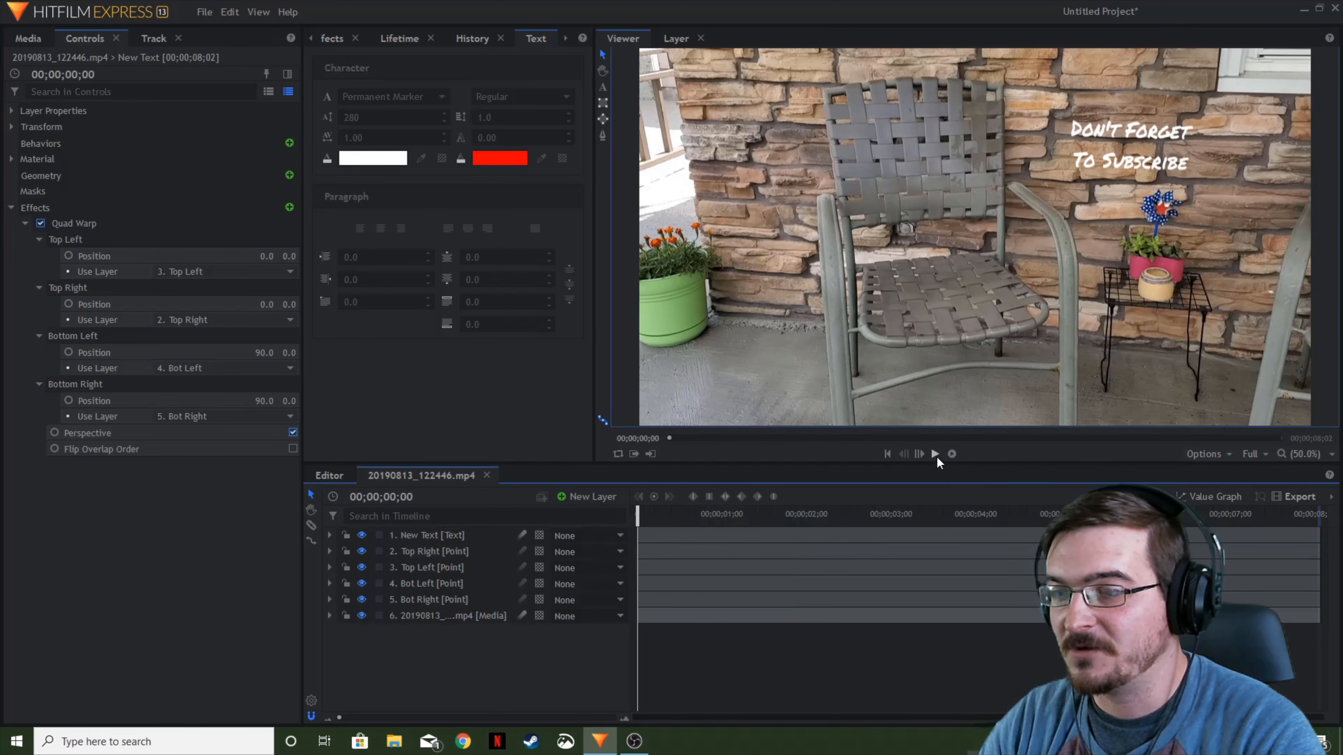
click(934, 454)
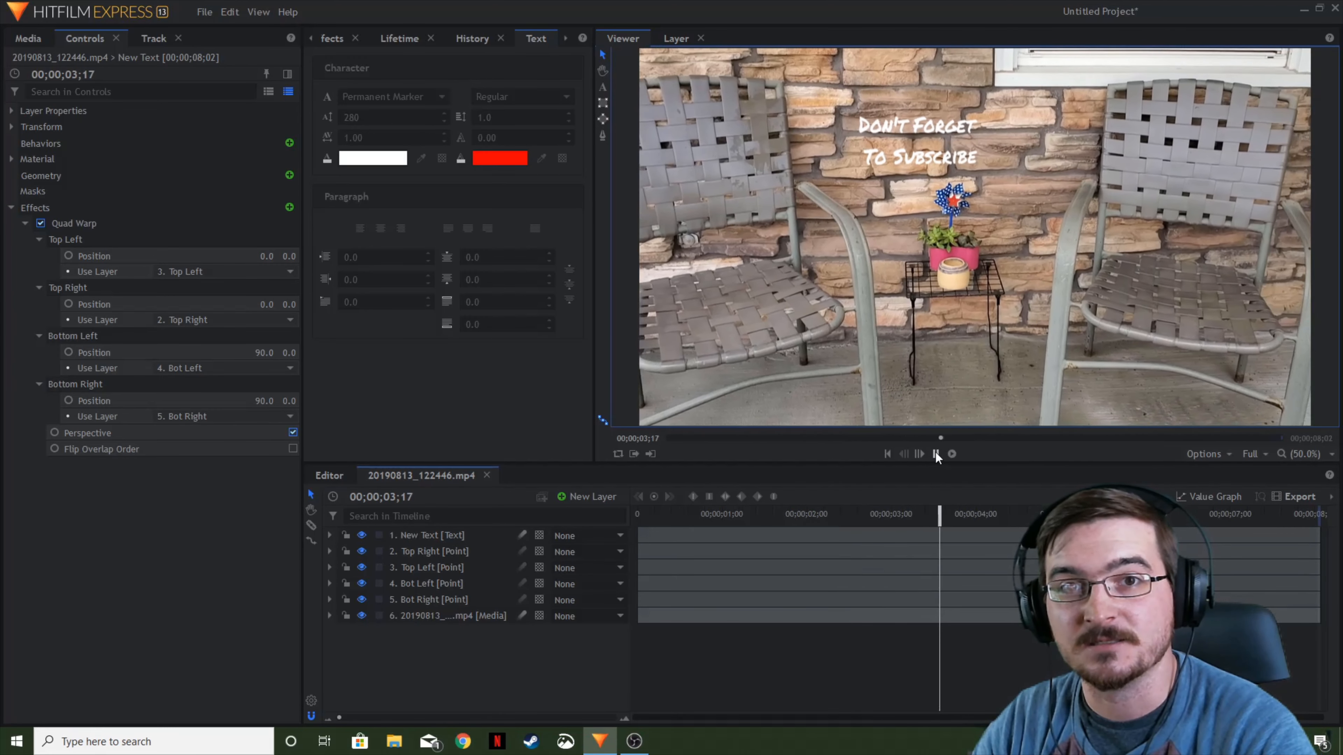
click(935, 454)
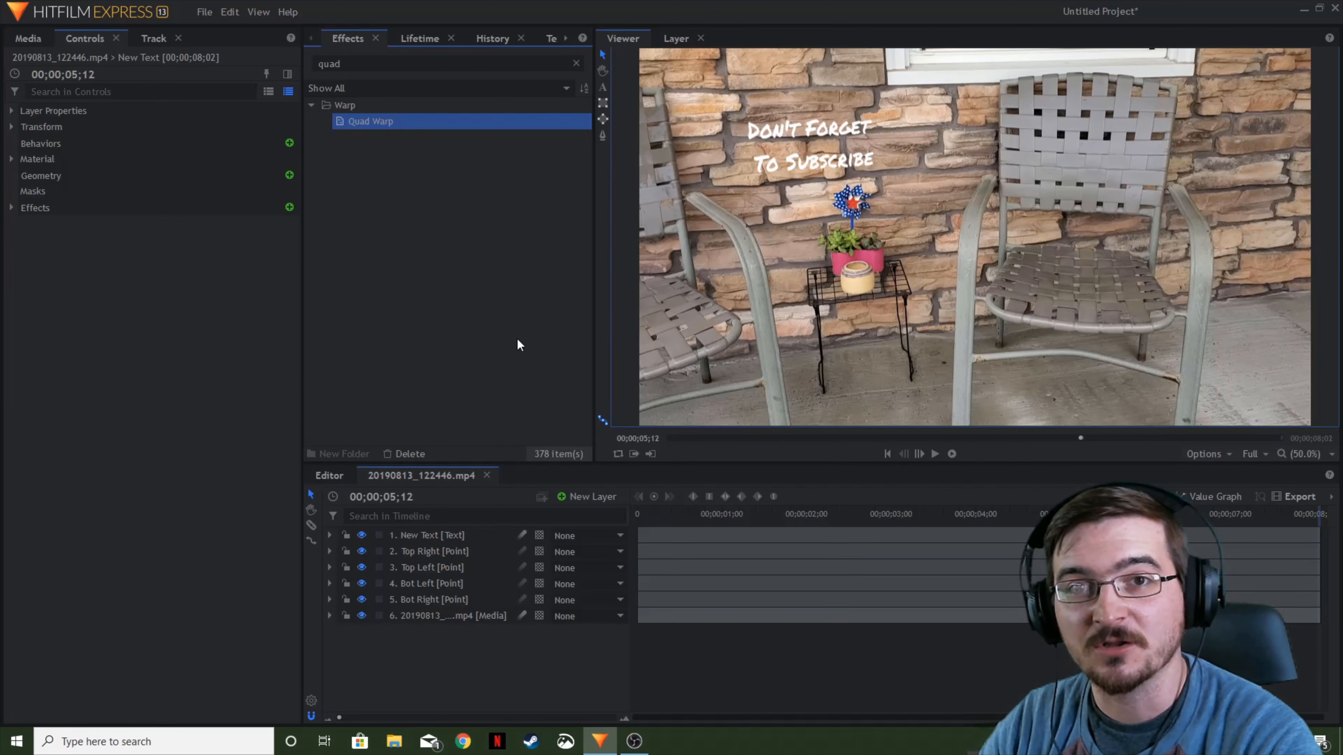
Step: At 00;00;03;20, find the Displacement effect by searching "disp" and apply it to the New Text layer
drag(1011, 513, 950, 512)
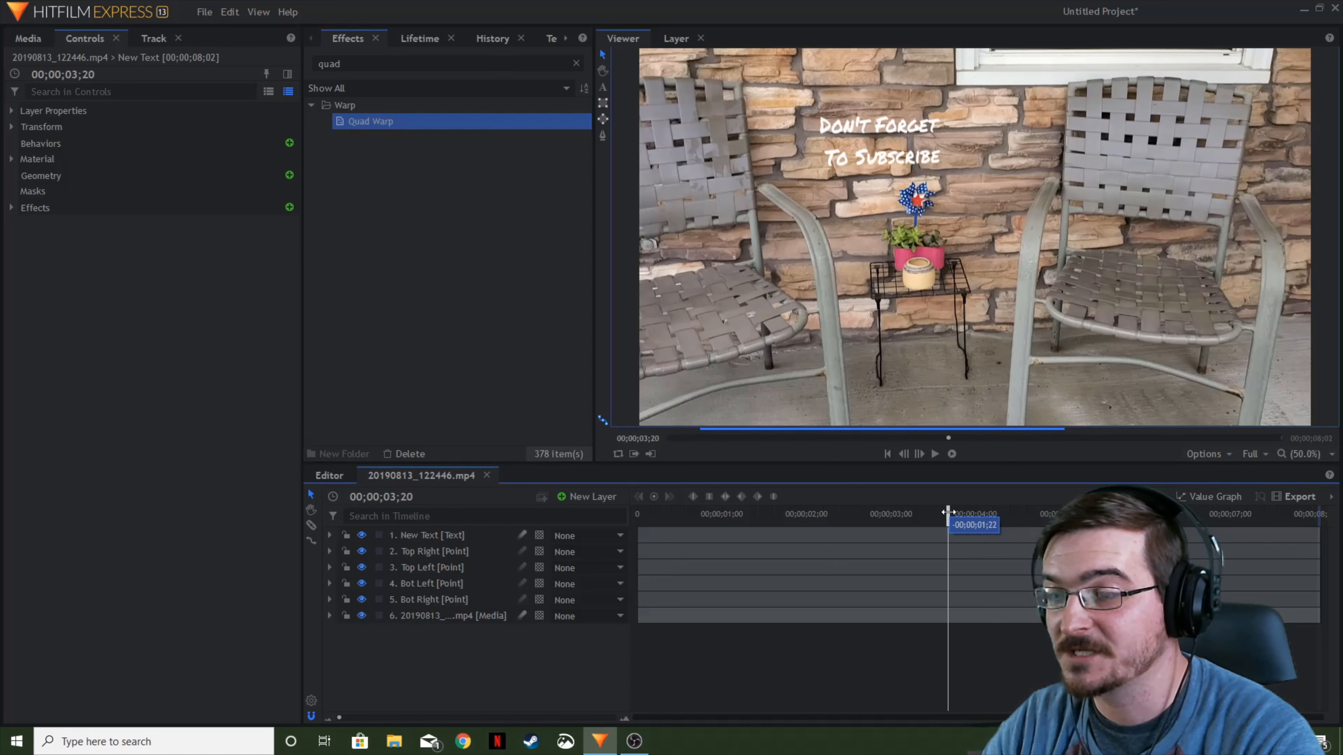
double_click(320, 64)
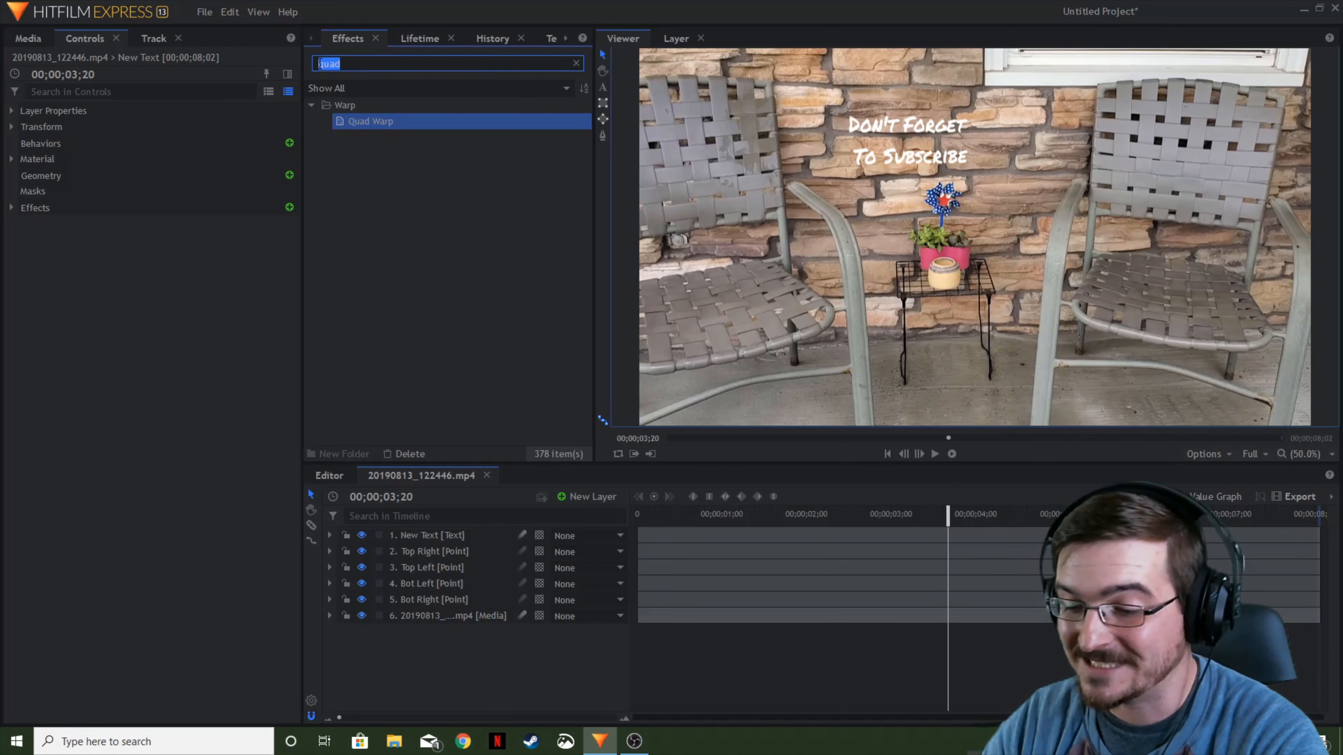
text(dis)
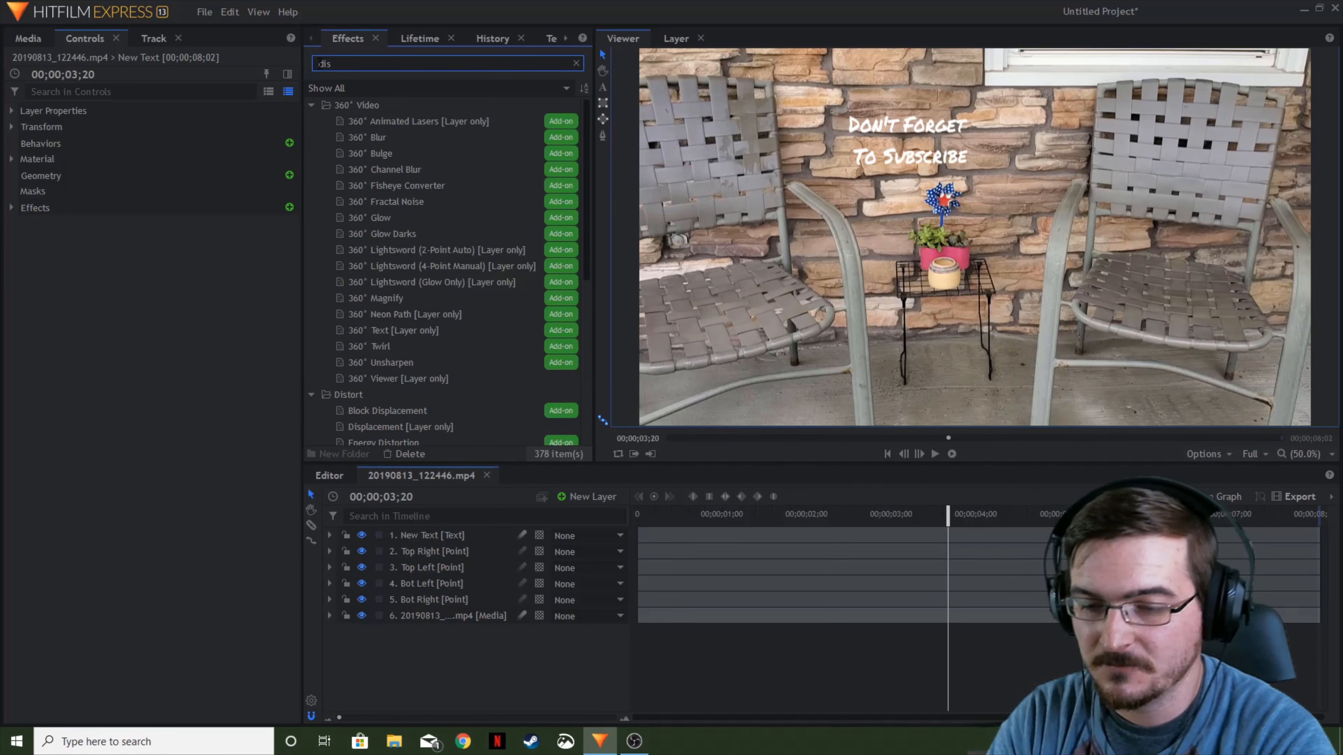
text(p)
drag(401, 137, 426, 534)
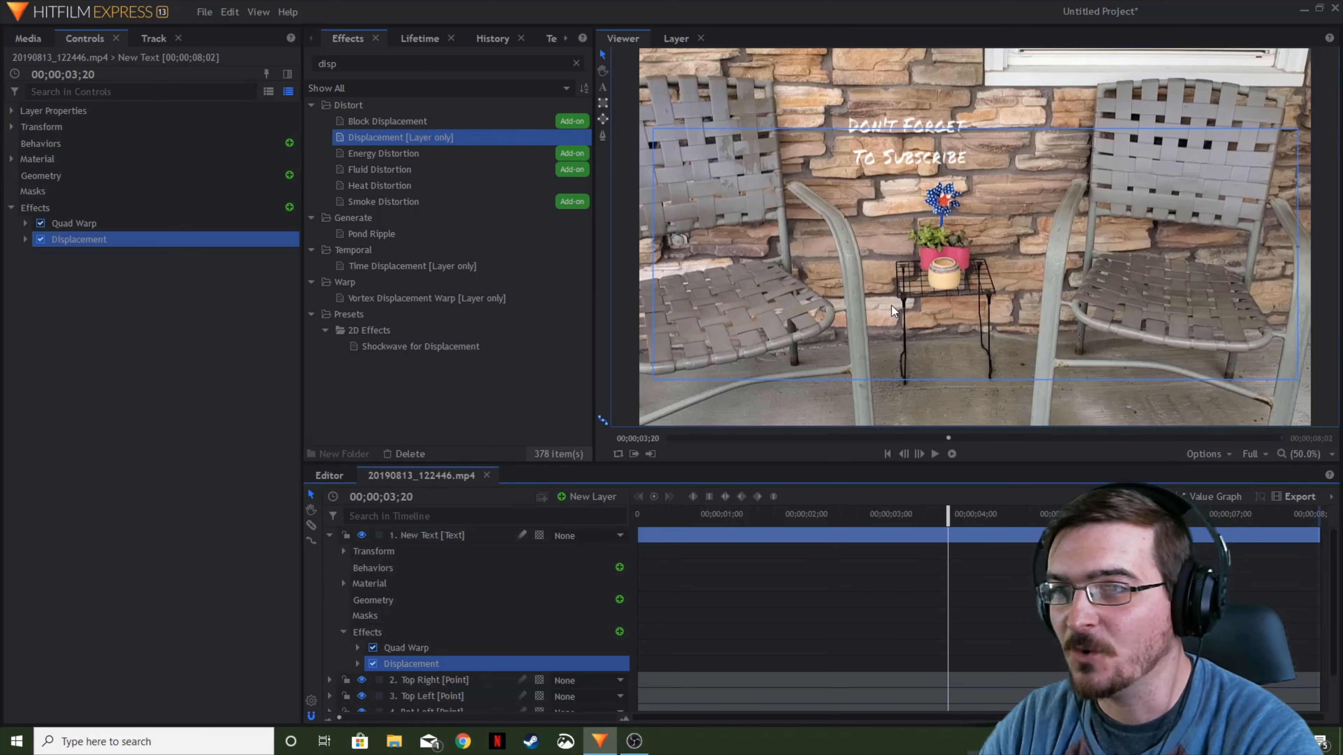
Step: Set the Displacement effect's source layer to 20190813_122446.mp4
click(25, 239)
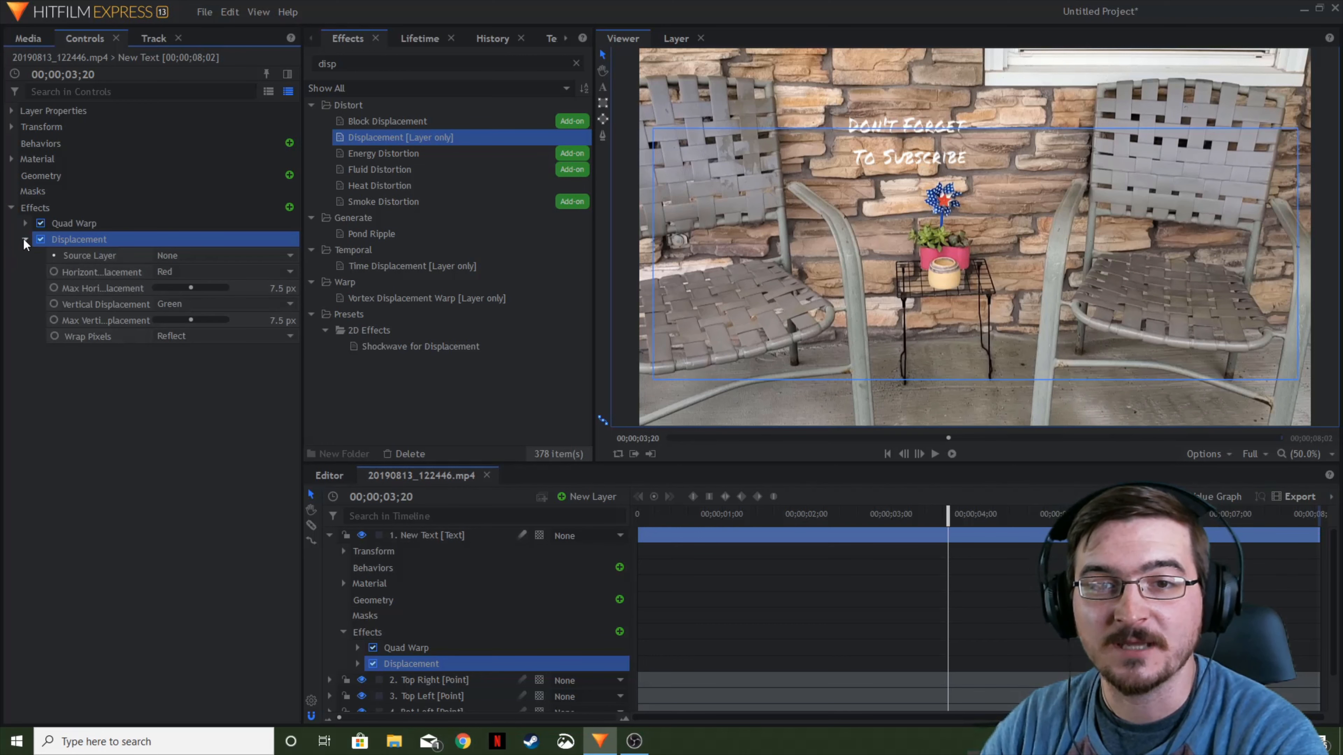
click(226, 256)
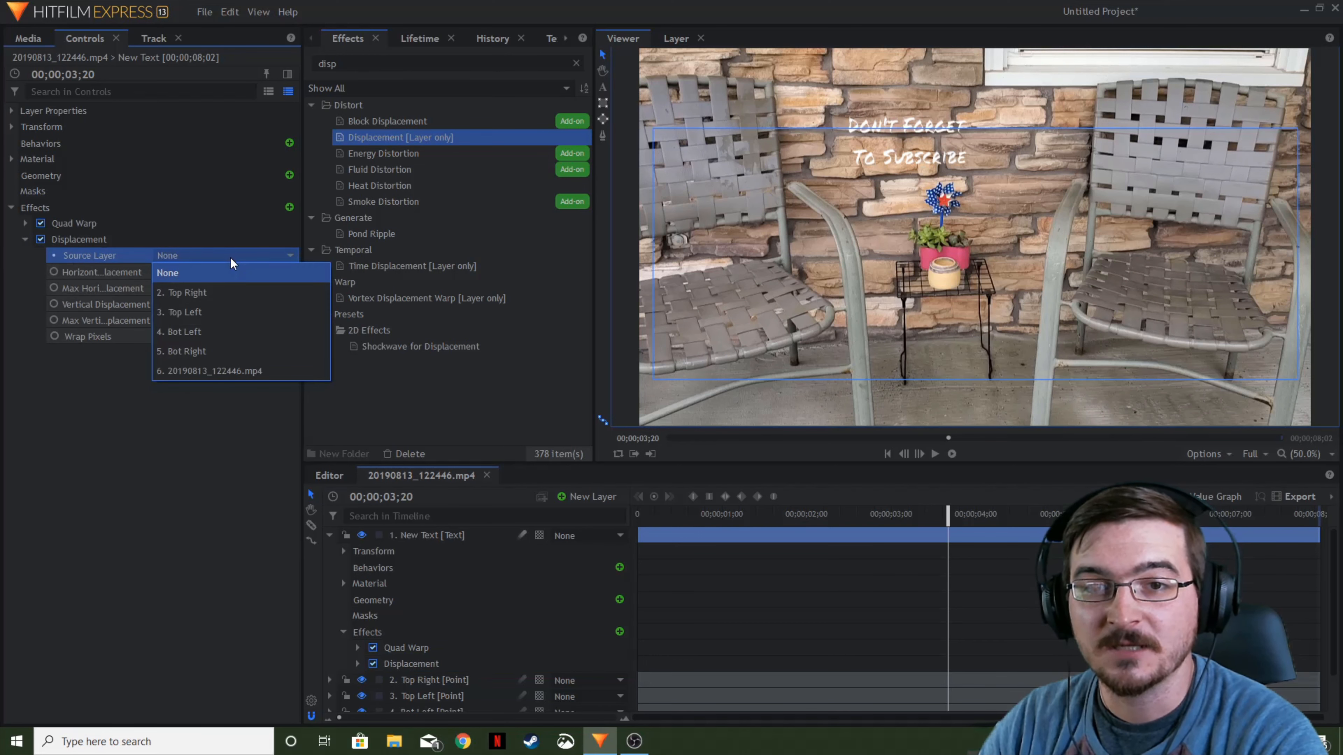
click(229, 371)
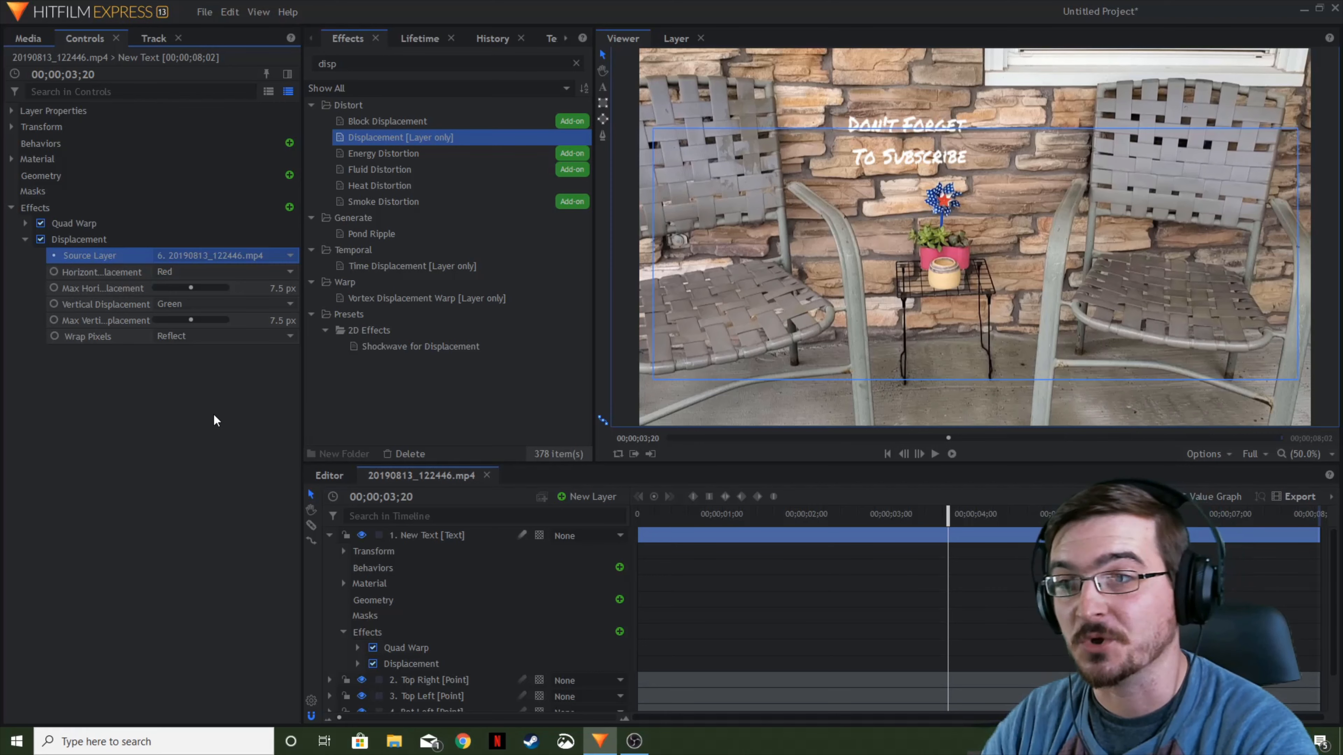
Step: Examine the text against the stone wall at closer magnification with its layer outline hidden
click(979, 126)
scroll(978, 121, up, 4)
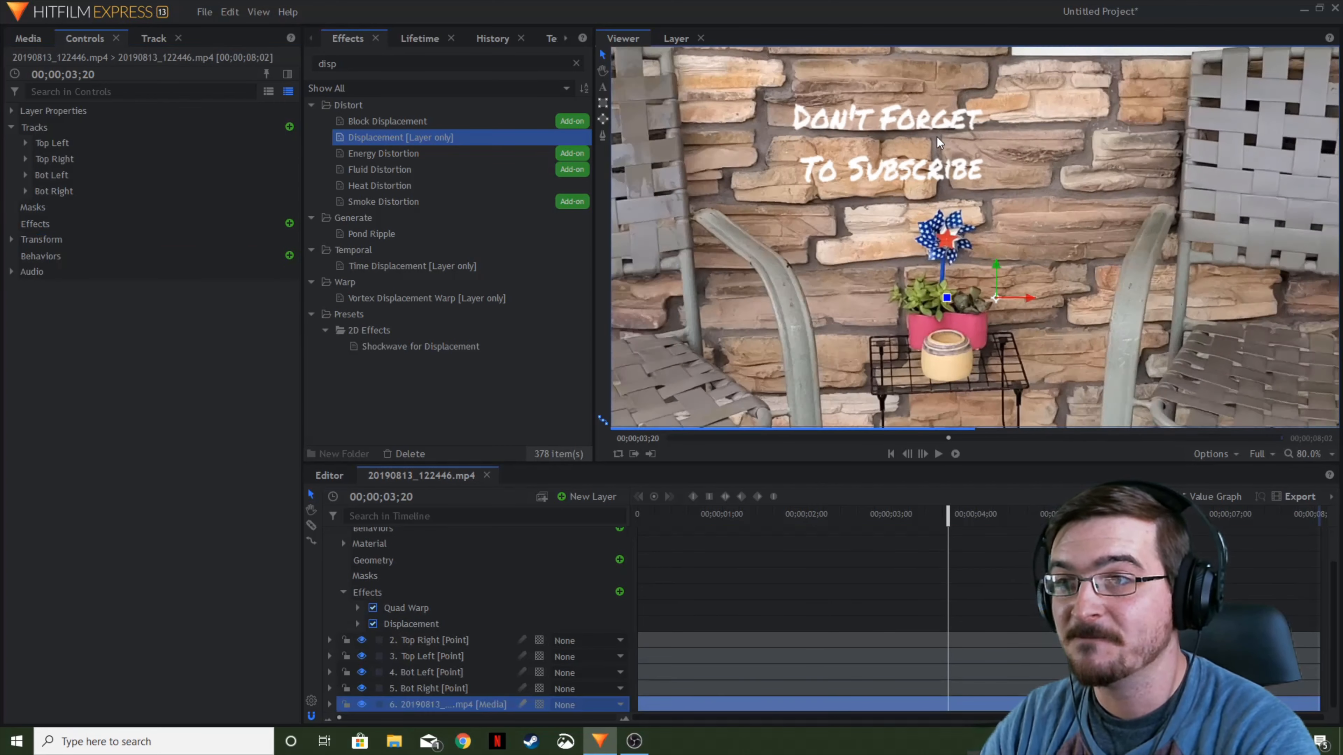
scroll(895, 194, down, 4)
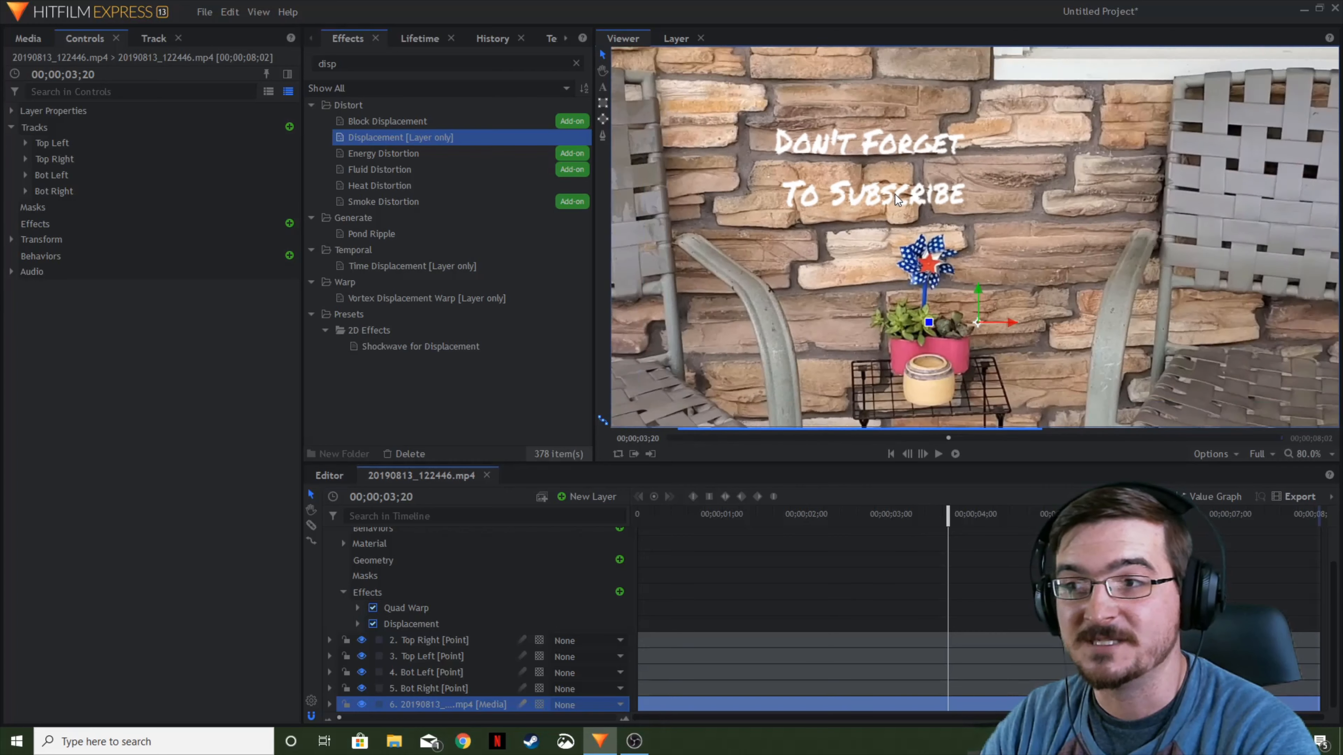
click(1308, 454)
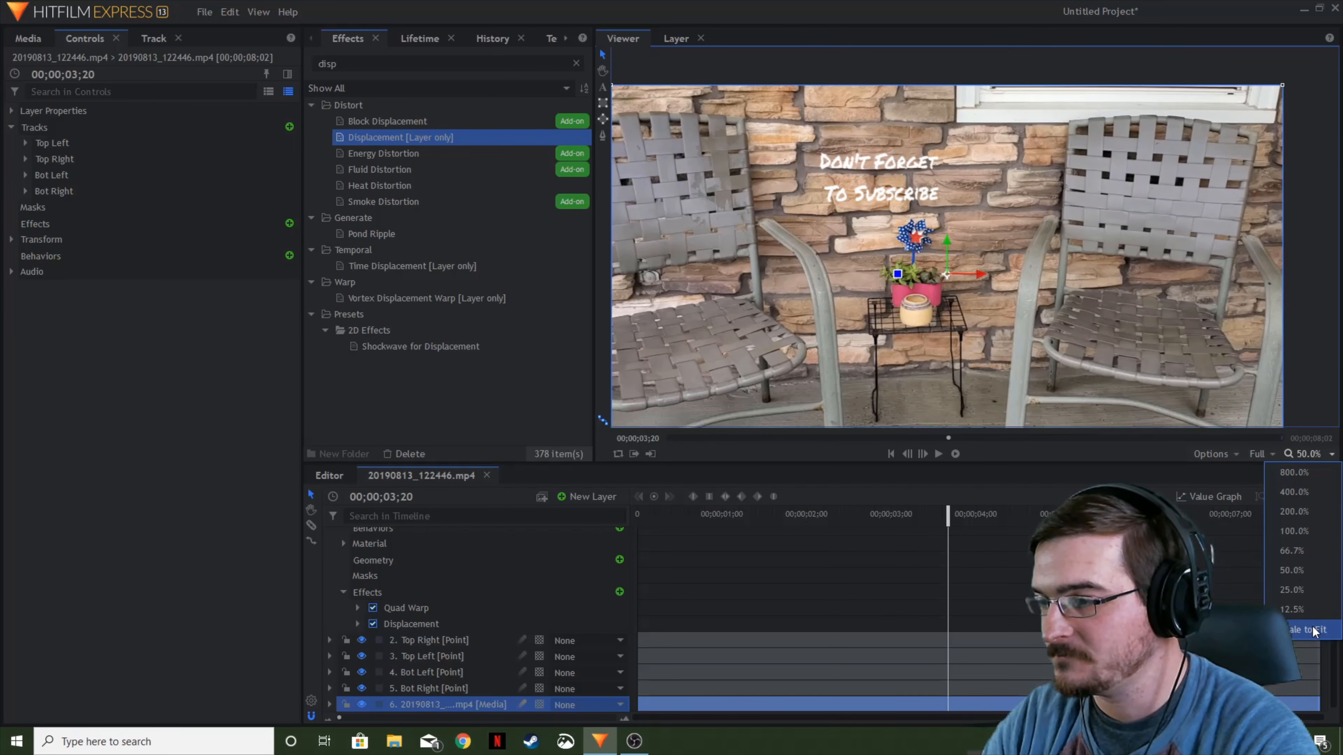
click(1301, 492)
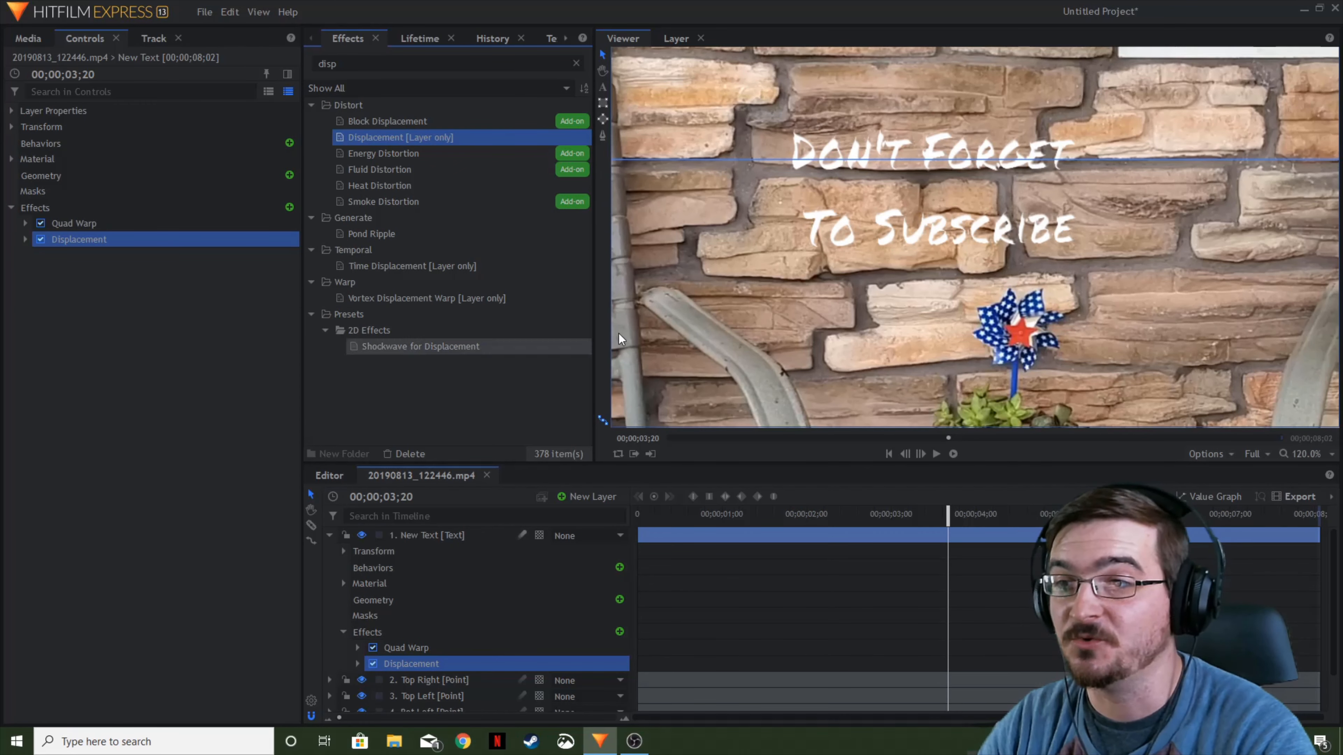
scroll(836, 274, down, 2)
click(1020, 148)
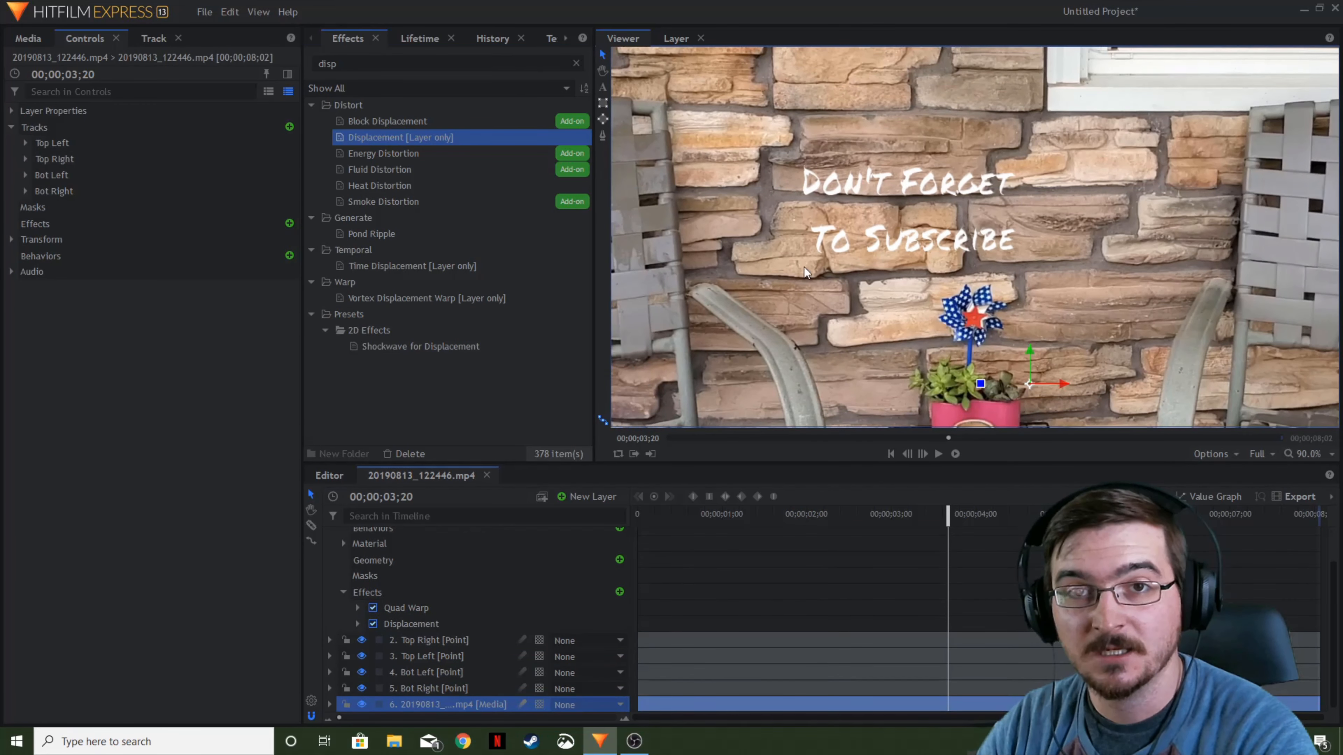
Step: Reselect the New Text layer and assign the wall footage 20190813_122446.mp4 as its Displacement source layer
scroll(401, 543, up, 3)
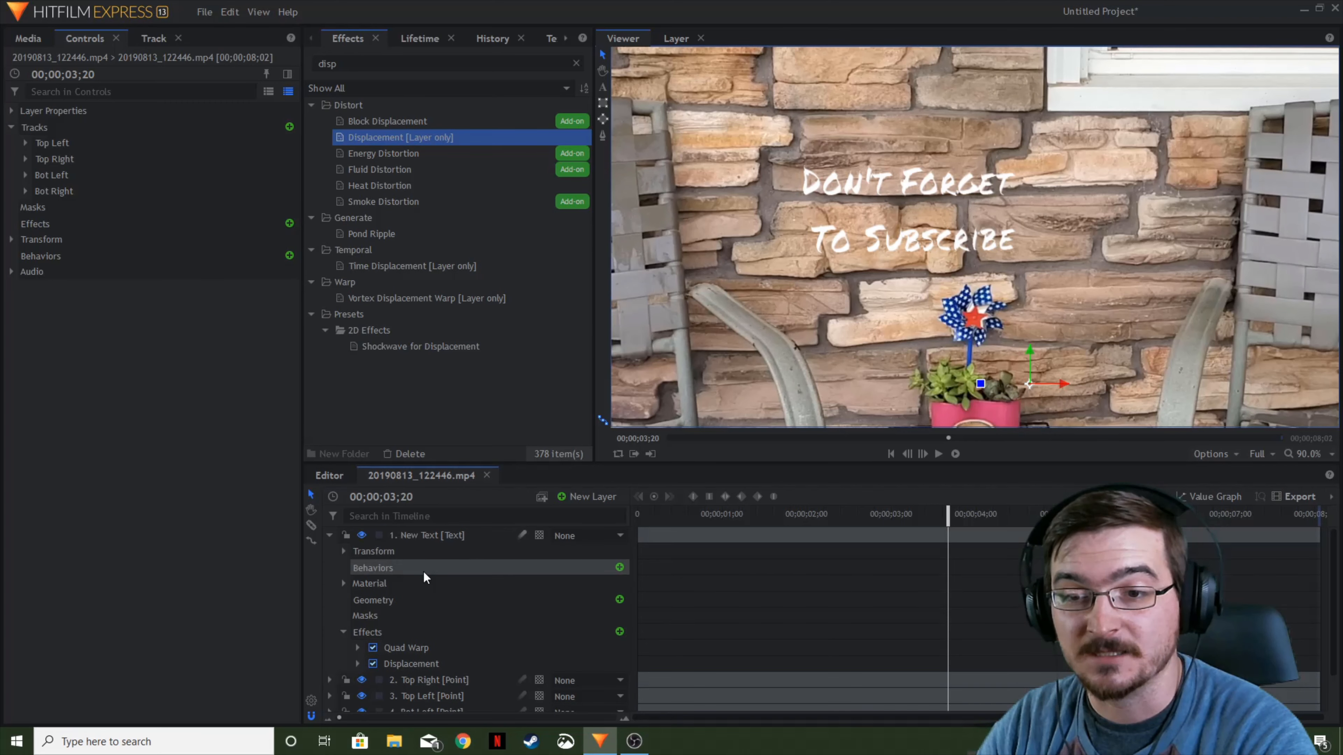
click(419, 533)
click(76, 243)
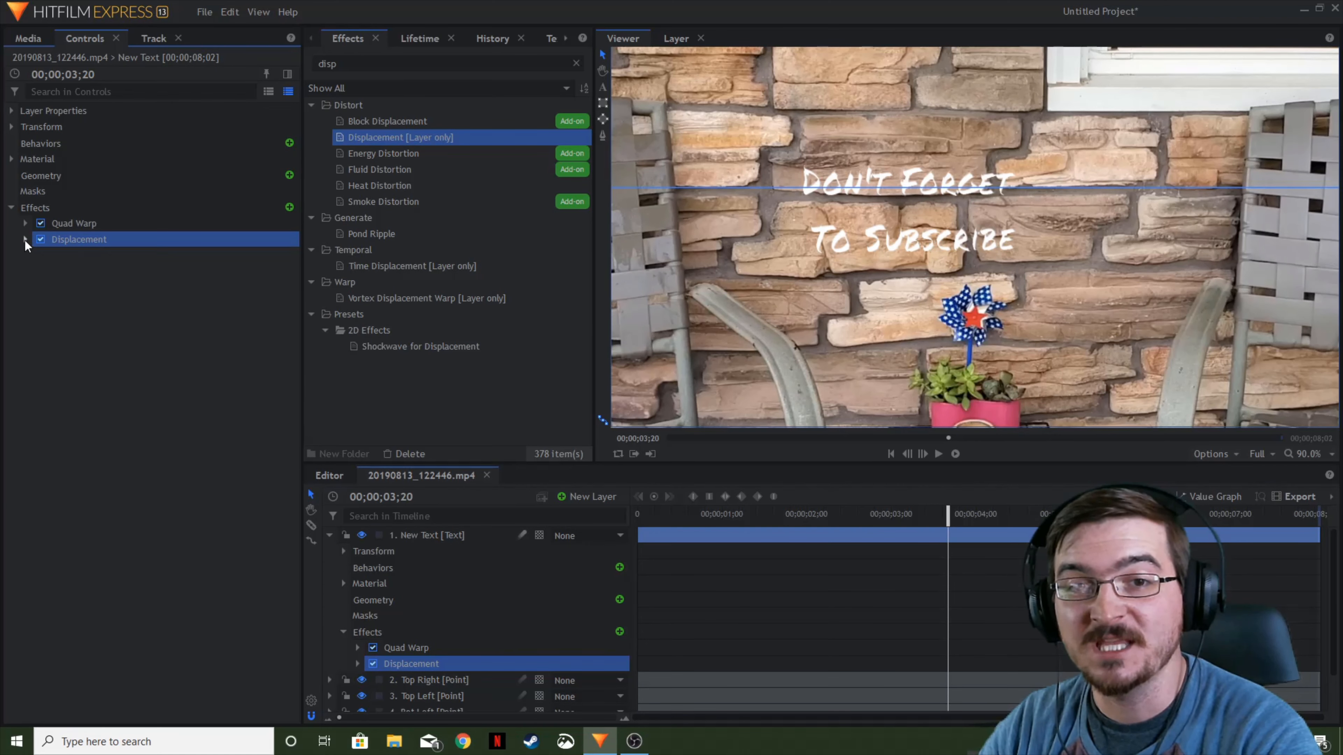
click(24, 241)
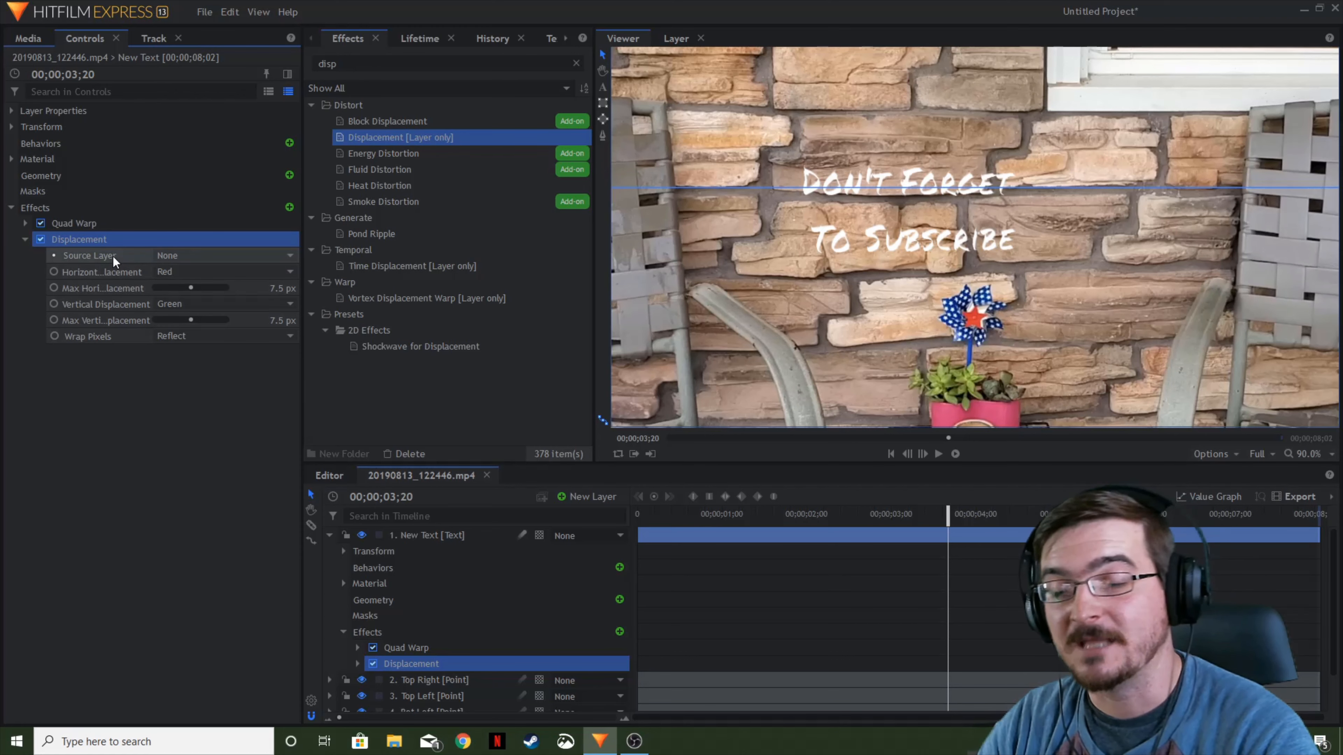
click(175, 255)
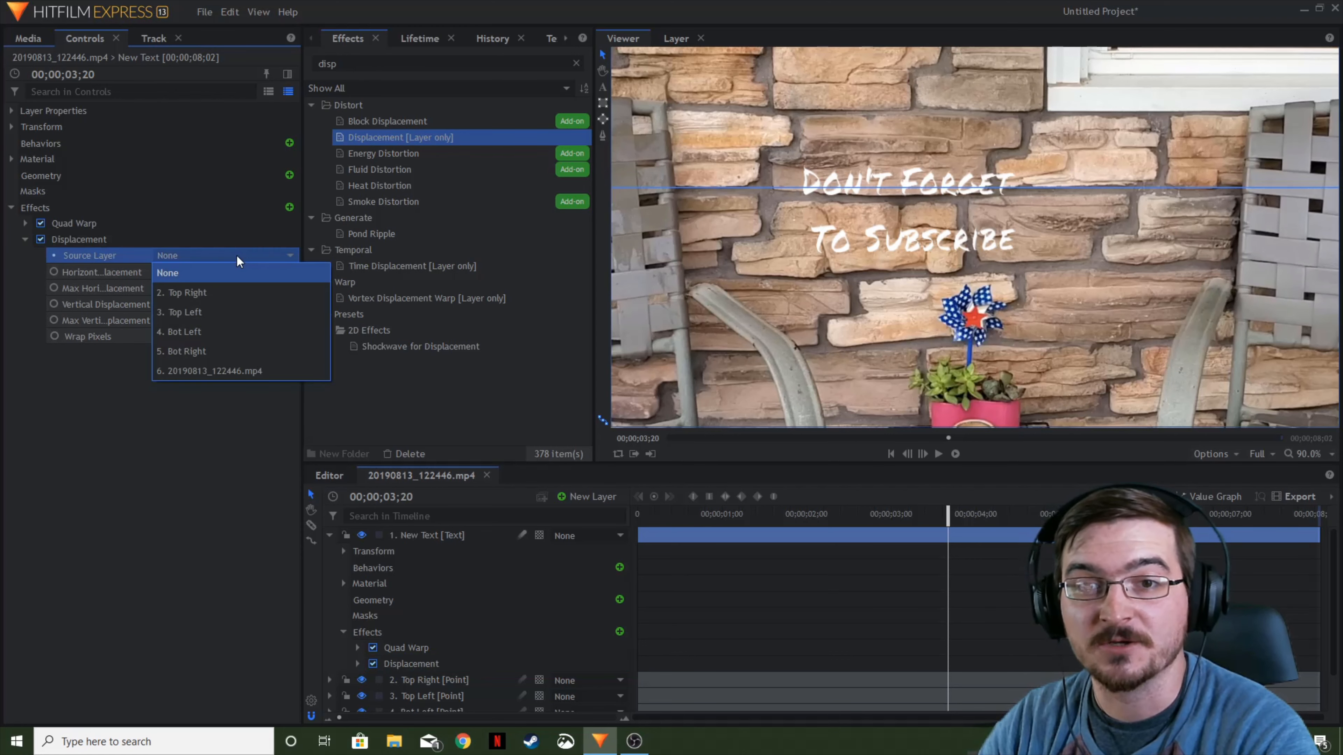
click(245, 366)
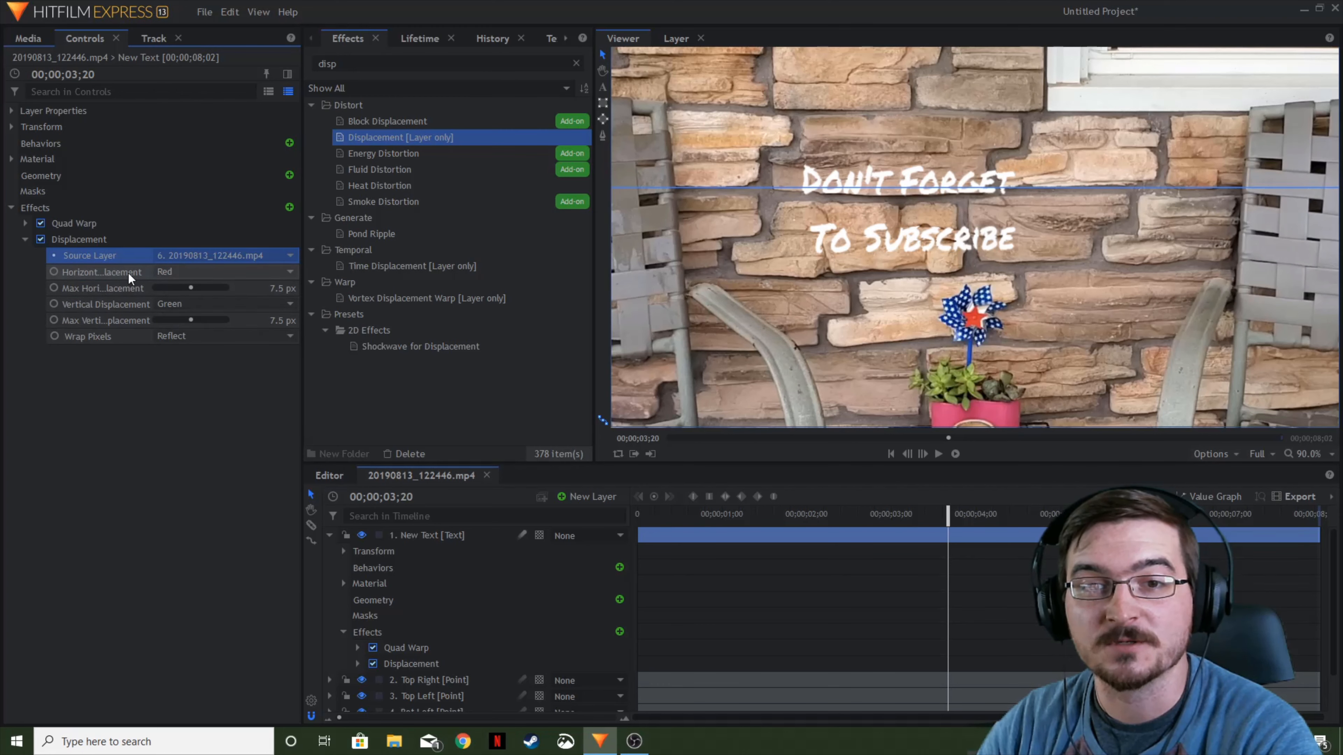
Step: Try Lightness as the channel for both horizontal and vertical displacement of the text
click(250, 273)
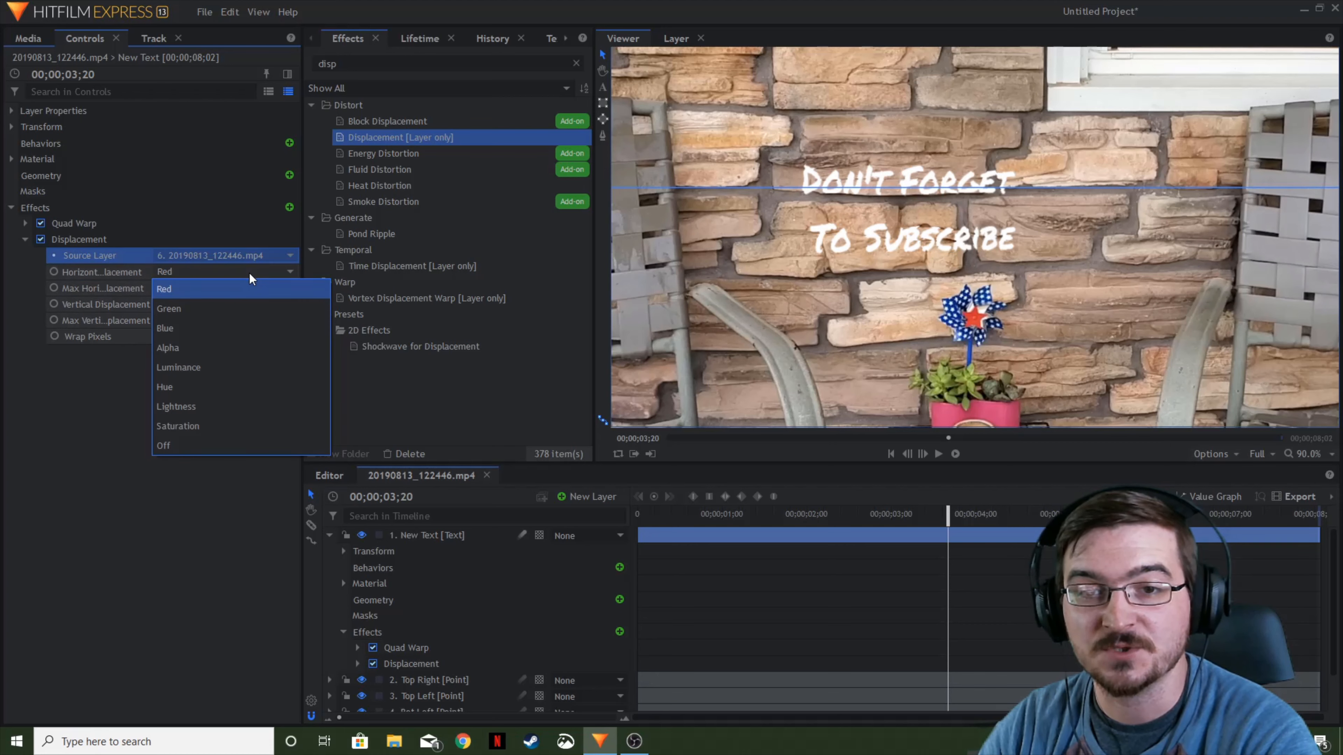
click(186, 407)
click(211, 306)
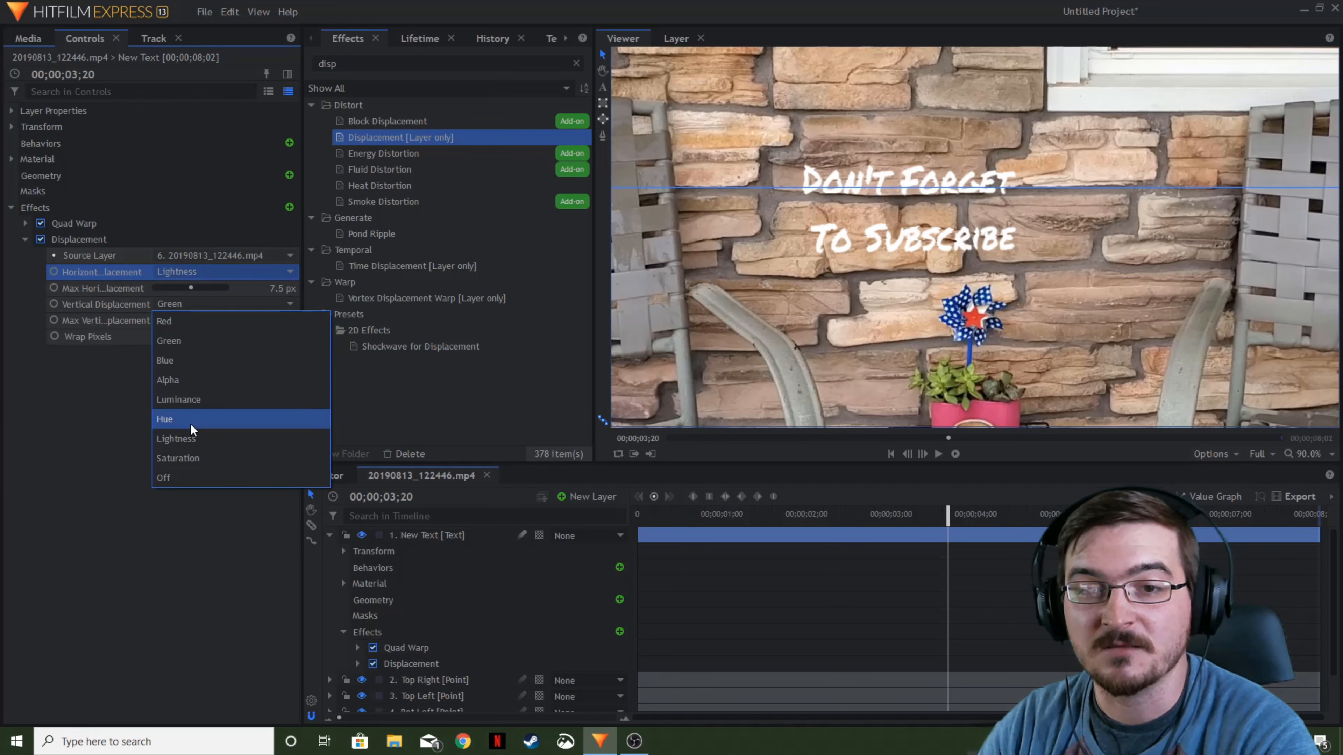
click(186, 439)
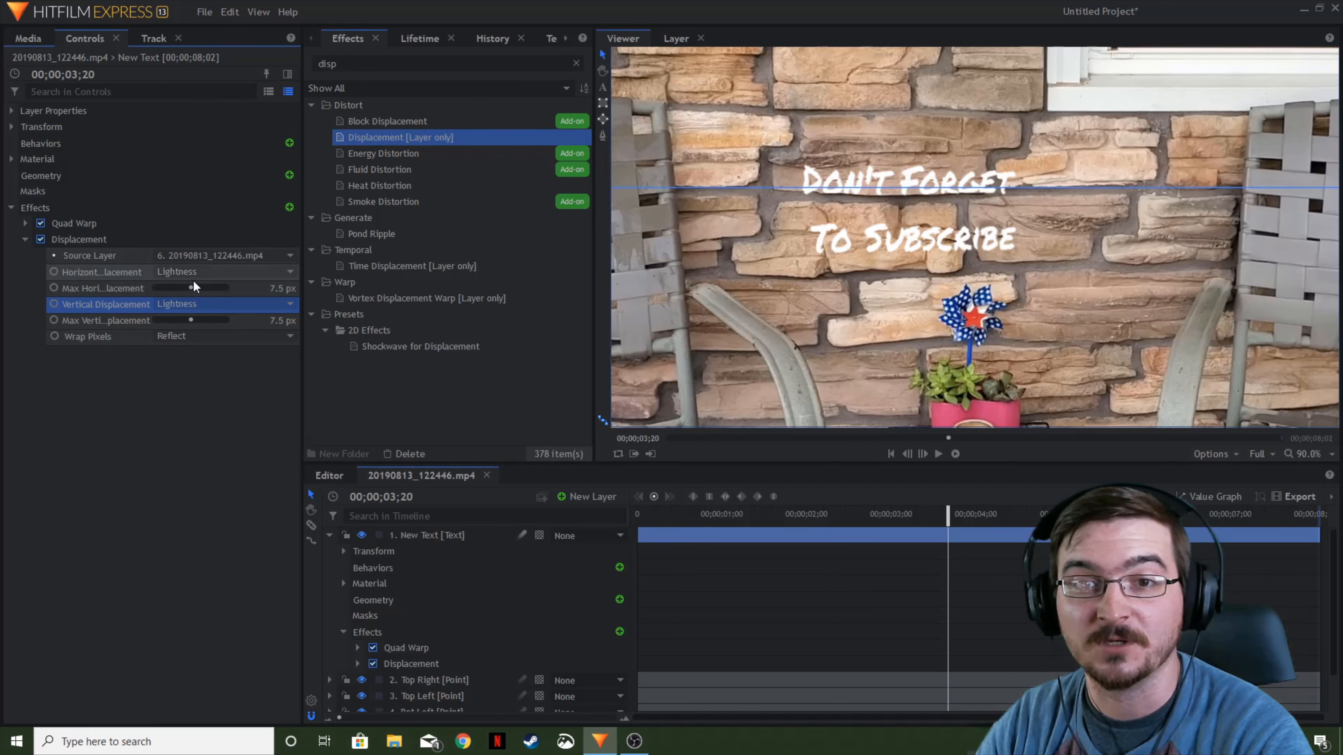
Step: Try Saturation as the channel for both horizontal and vertical displacement of the text
click(221, 276)
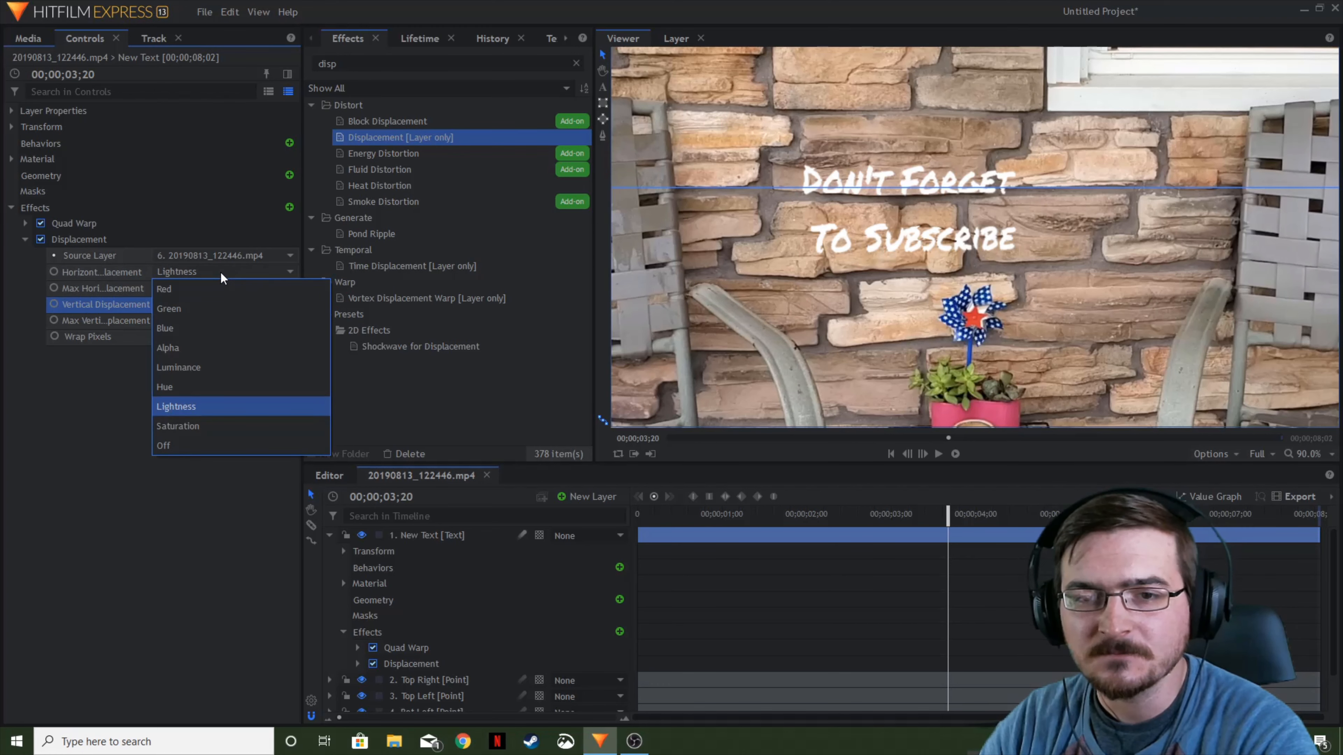
click(190, 426)
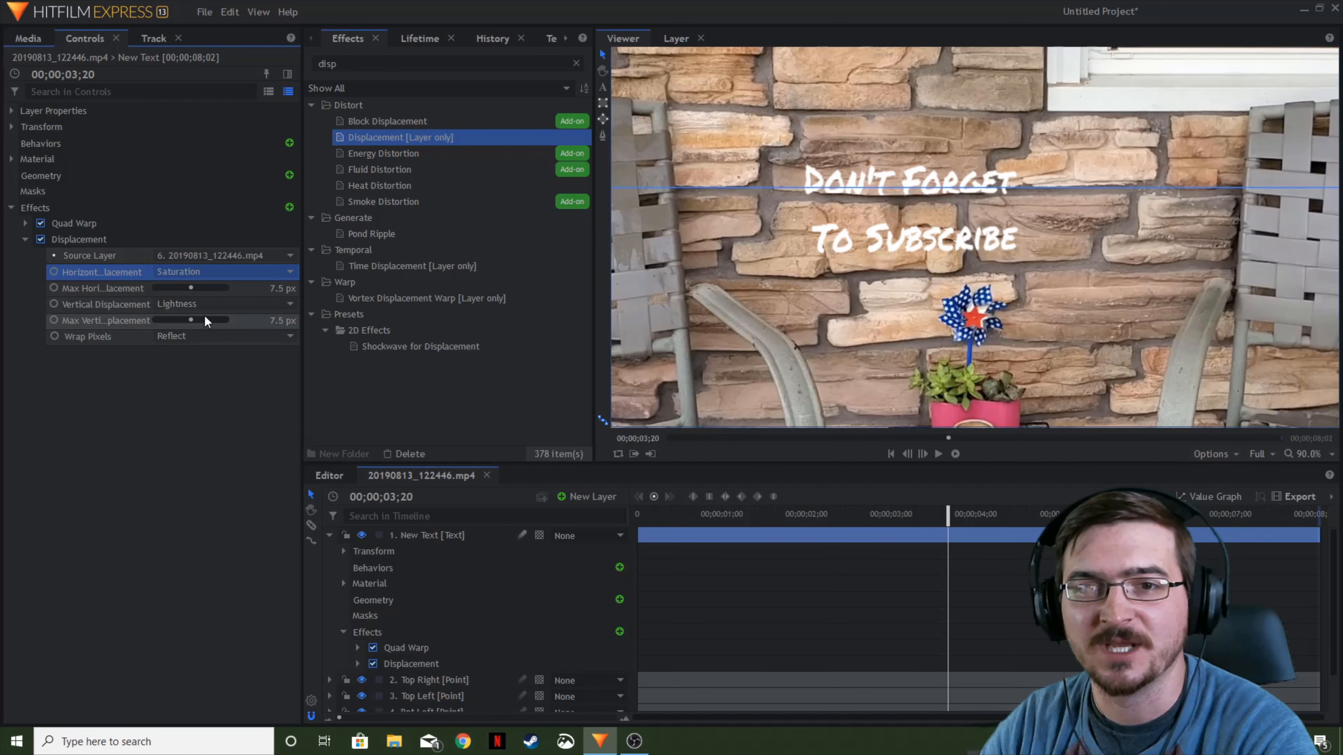
click(210, 306)
click(200, 456)
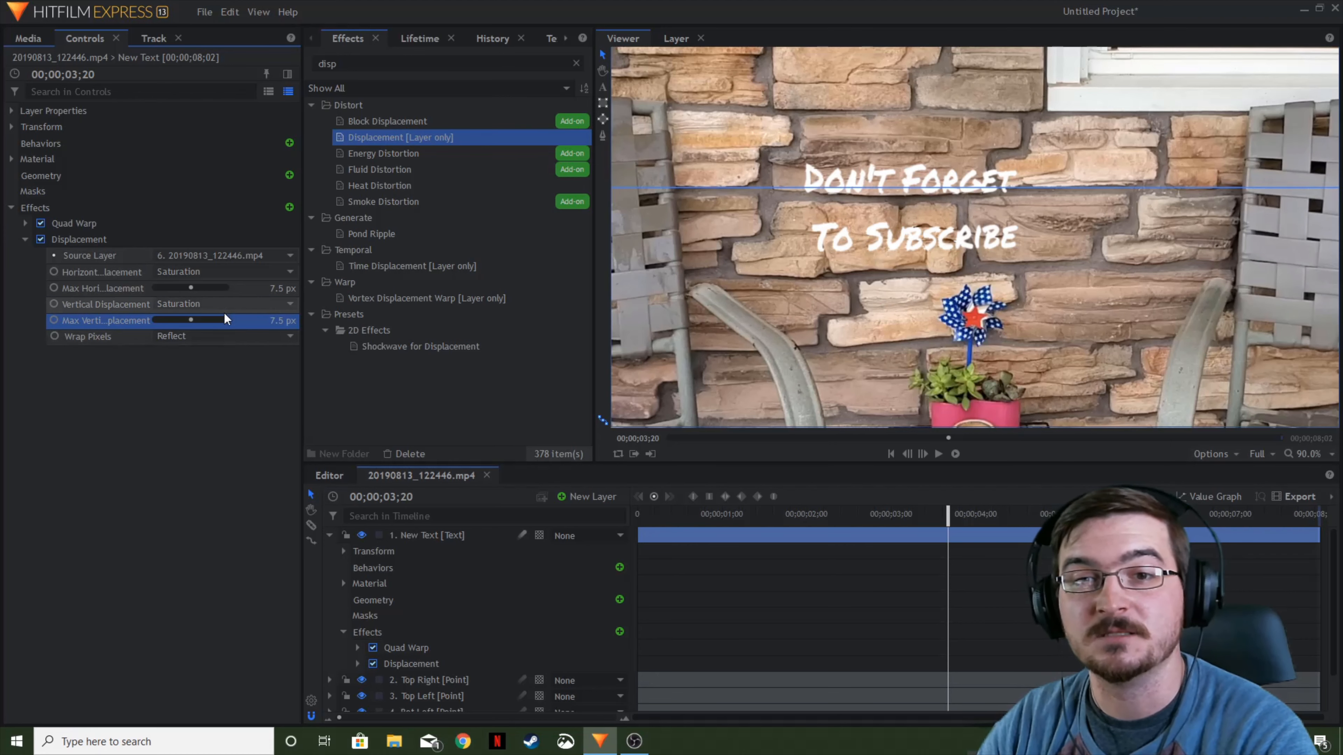
Step: Set both displacement channels to Luminance, the max horizontal displacement to 1.5 px, and reduce the max vertical displacement
click(247, 305)
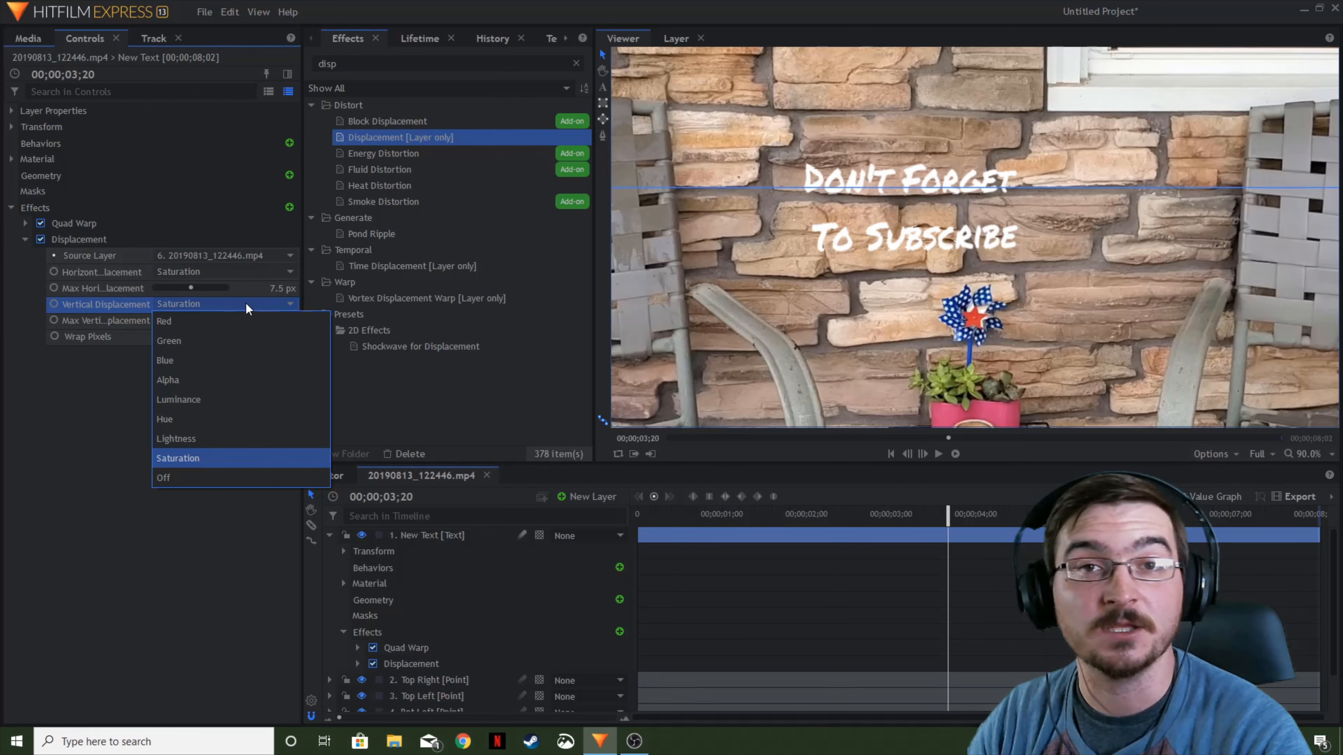
click(198, 401)
click(281, 269)
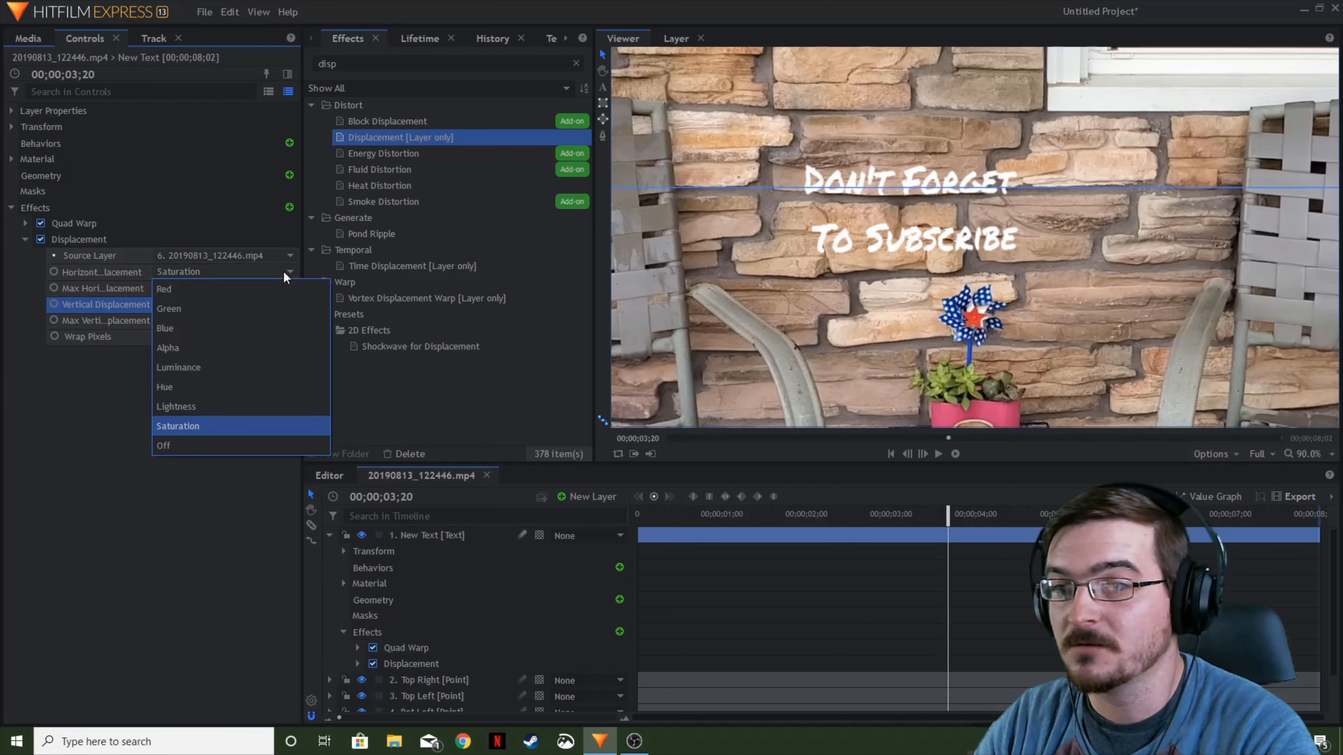
click(208, 368)
drag(282, 288, 245, 356)
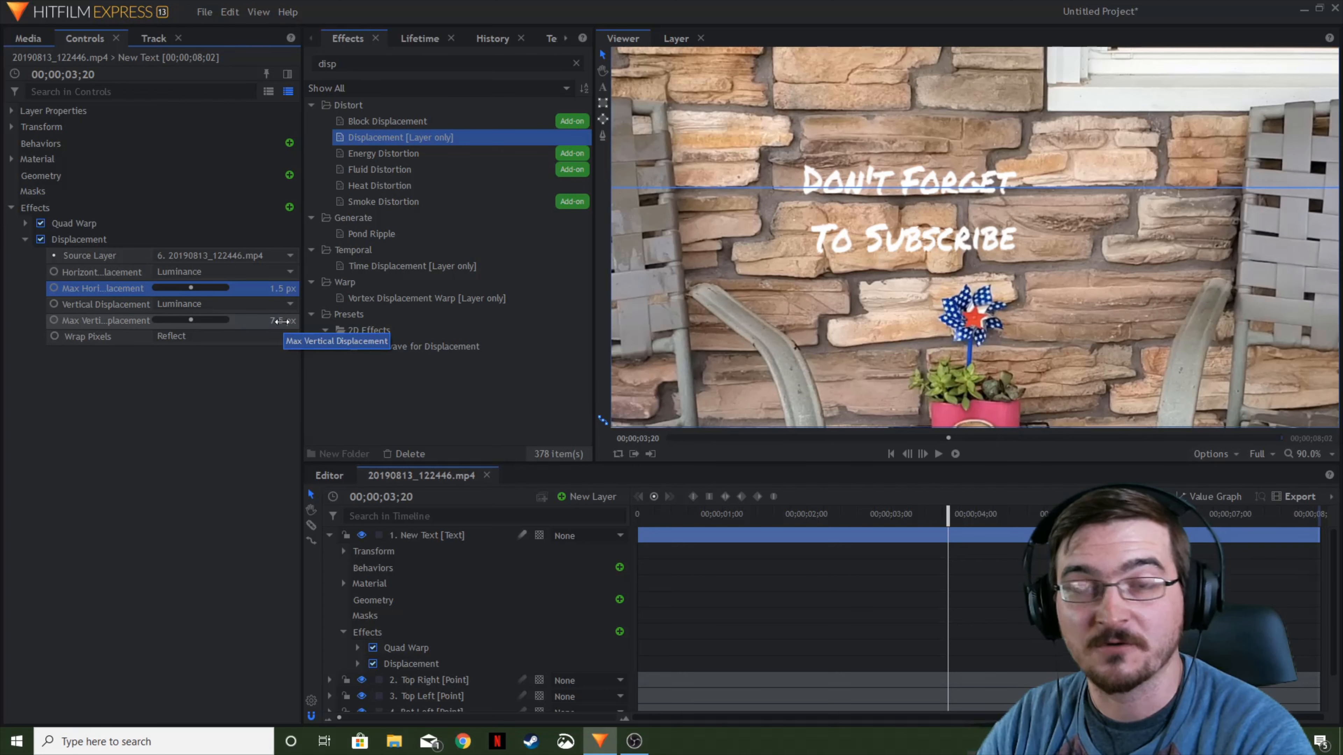
drag(280, 320, 256, 321)
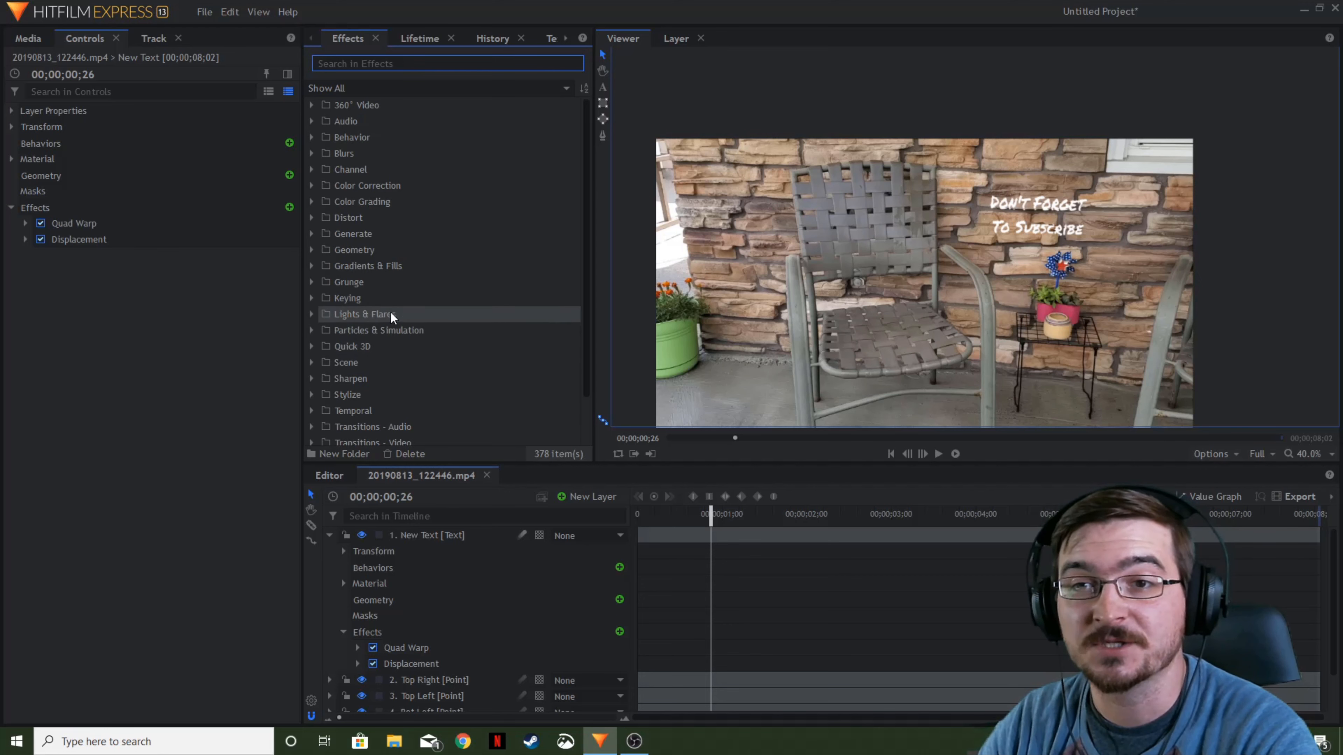
Step: Add the Brightness & Contrast effect from Color Correction to the New Text layer and apply its Flatten preset
click(311, 186)
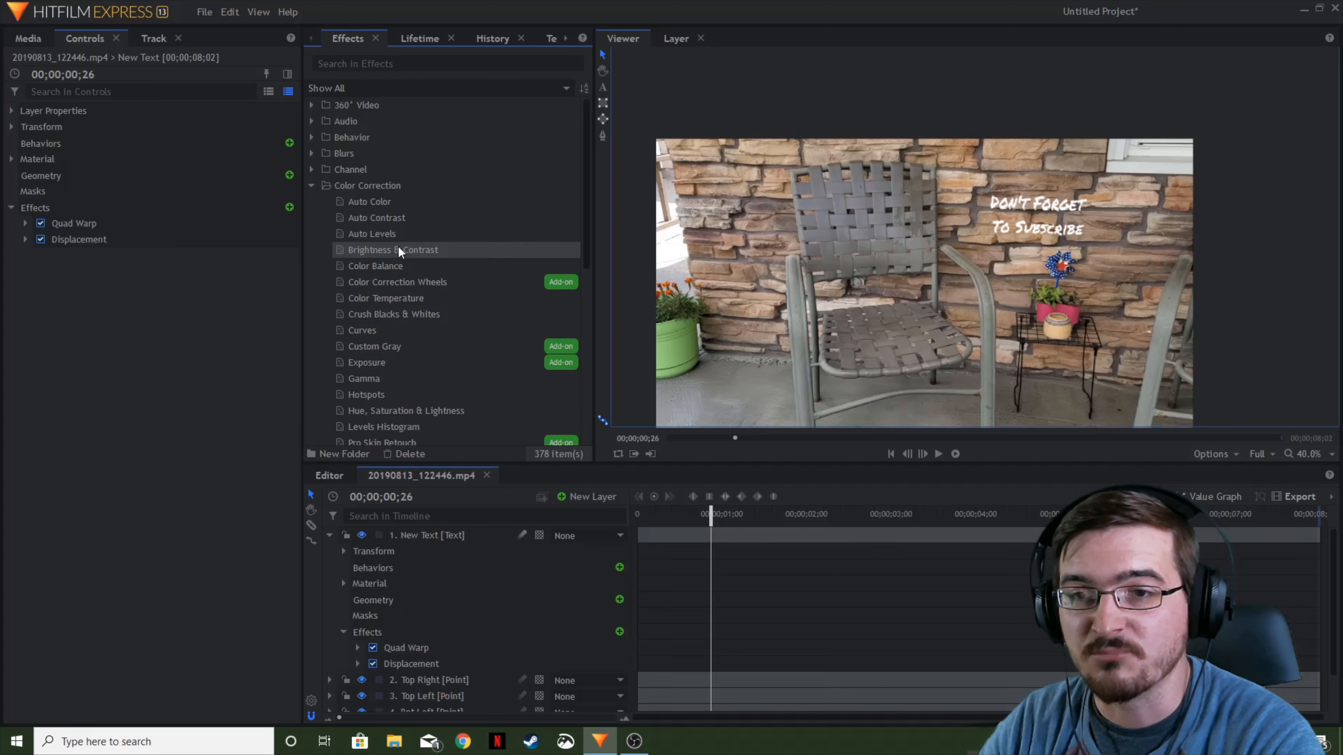
drag(399, 255, 162, 368)
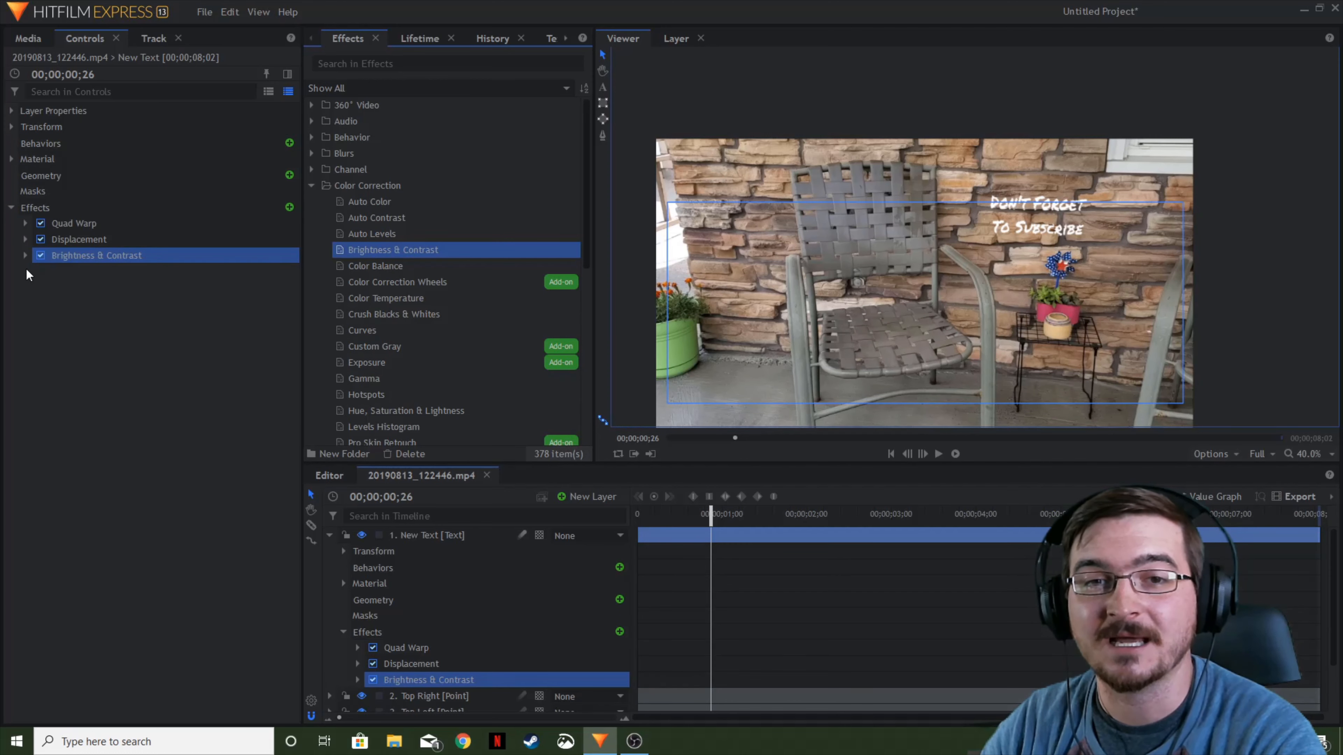
click(26, 256)
click(224, 272)
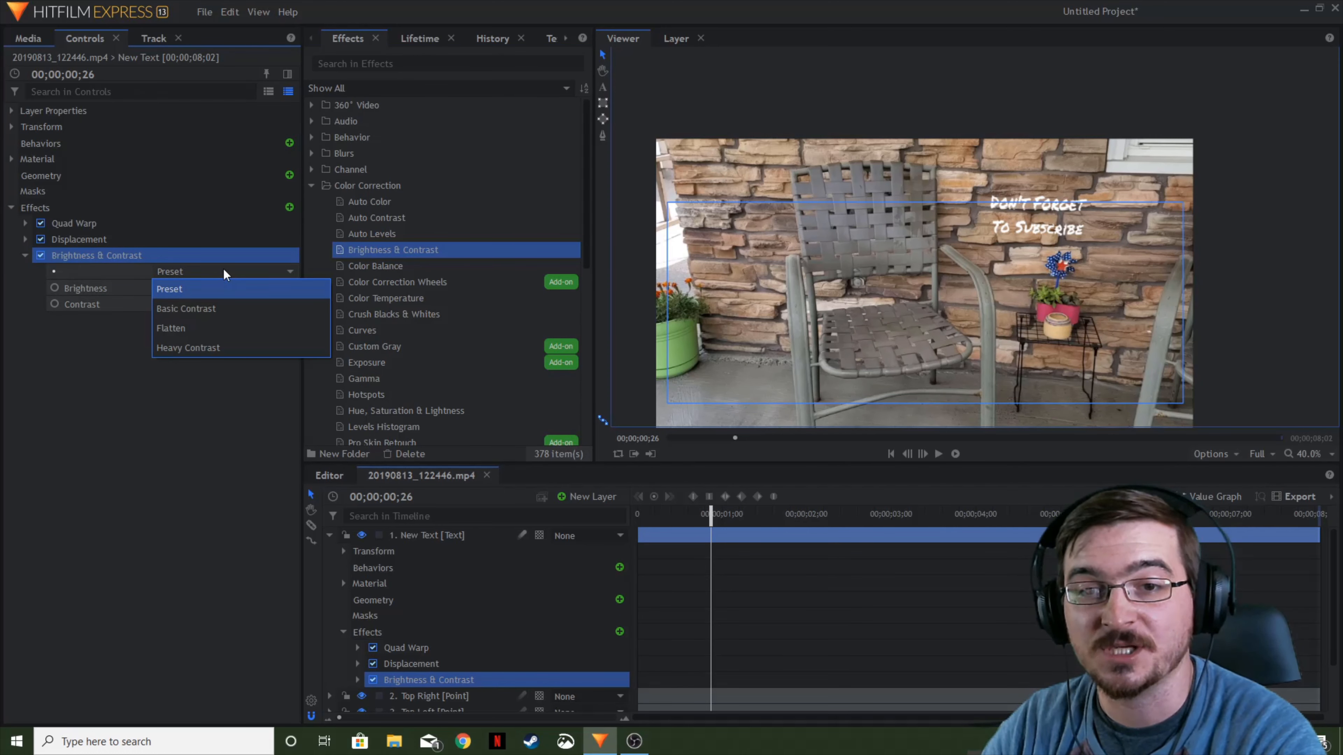
click(191, 329)
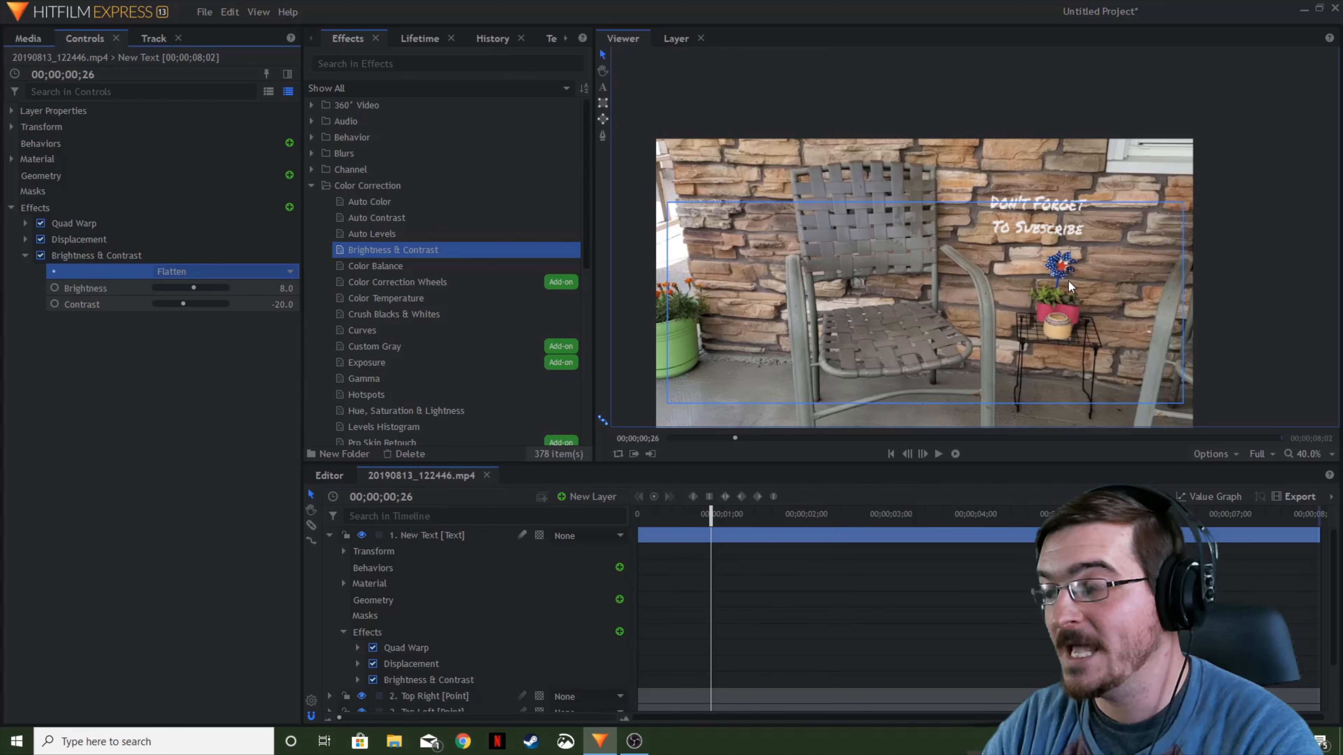
Step: Deselect the text and play the composite from the start of the timeline to check how the text blends
click(1063, 190)
click(1267, 279)
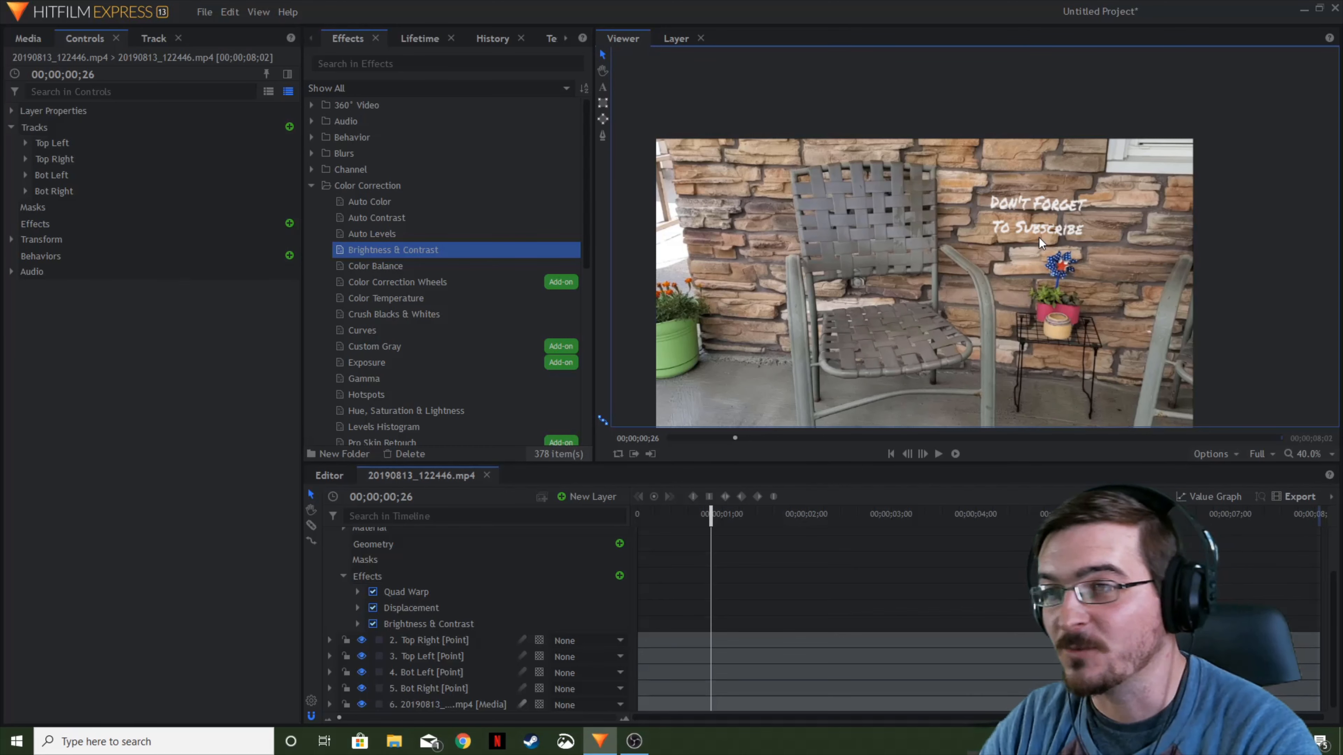
drag(709, 512, 634, 513)
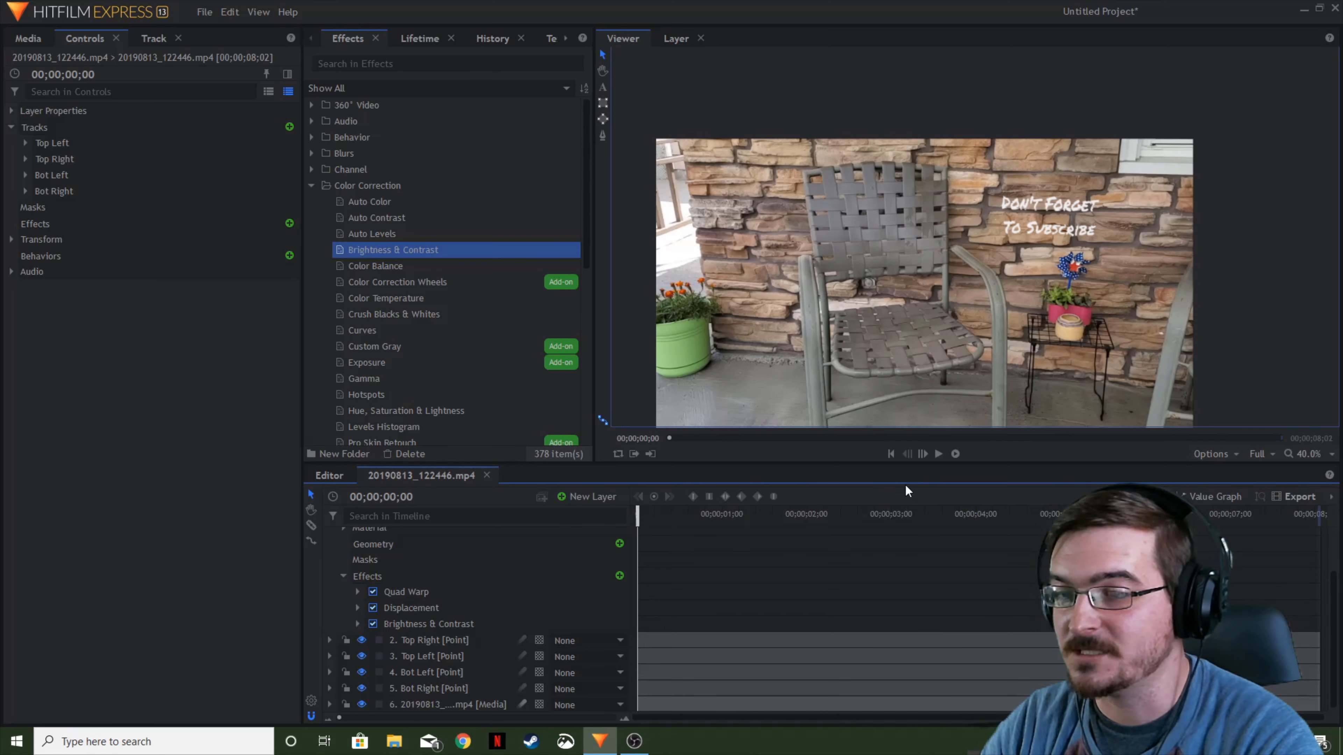
click(936, 454)
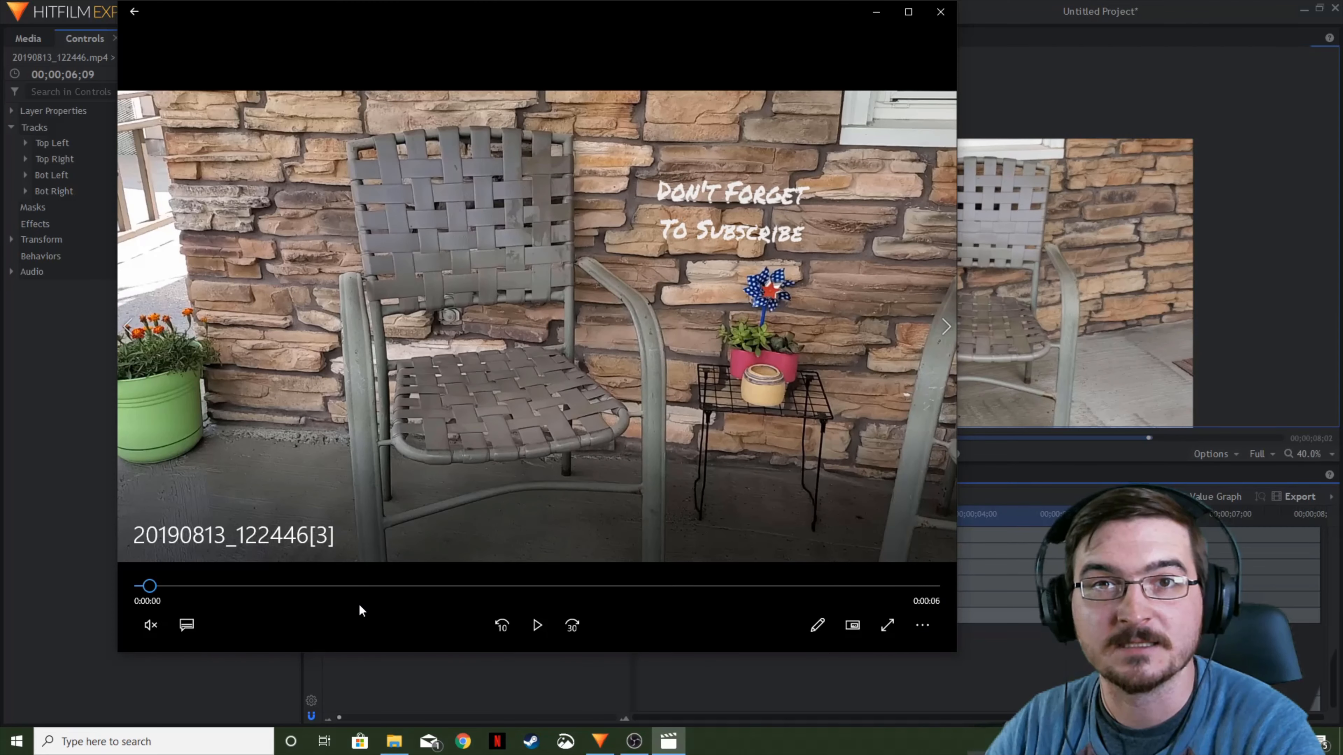
Step: Play the rendered video 20190813_122446[3] in the video player and scrub back to about 2 seconds to inspect the wall text
click(536, 639)
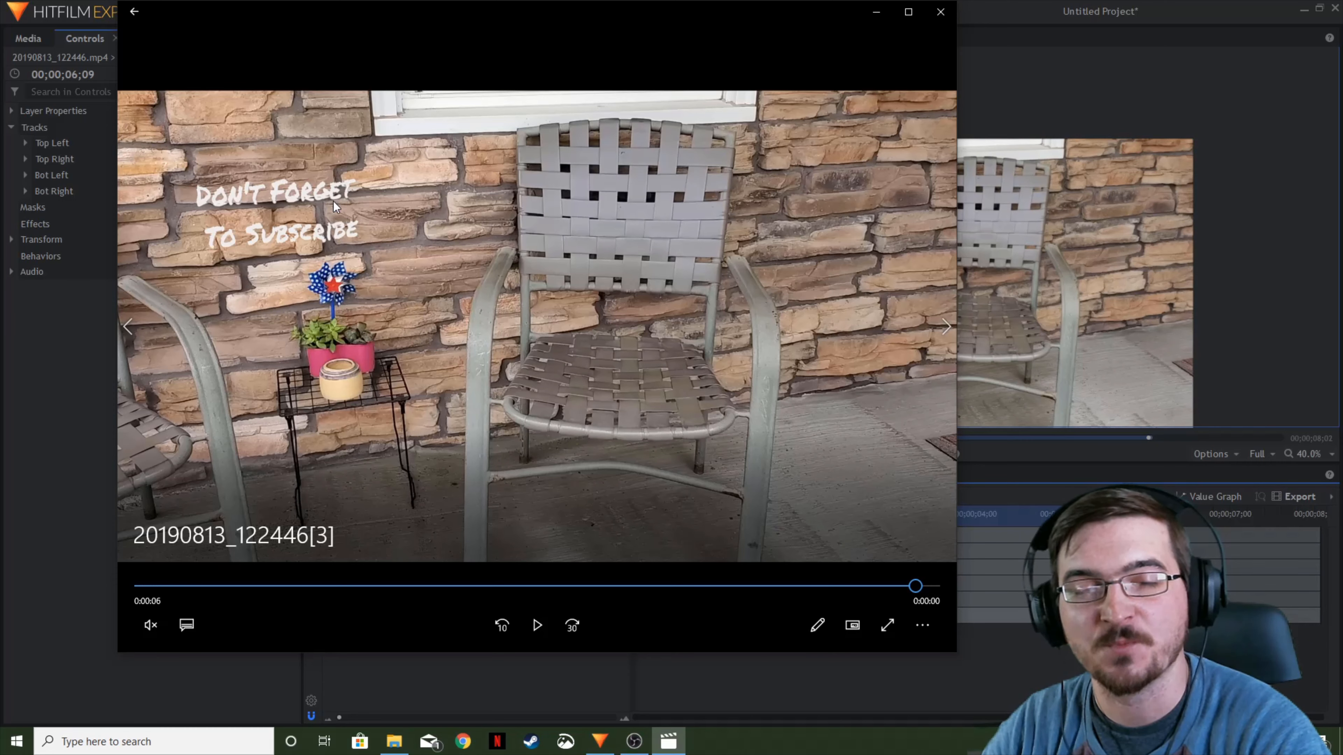
drag(917, 587, 505, 588)
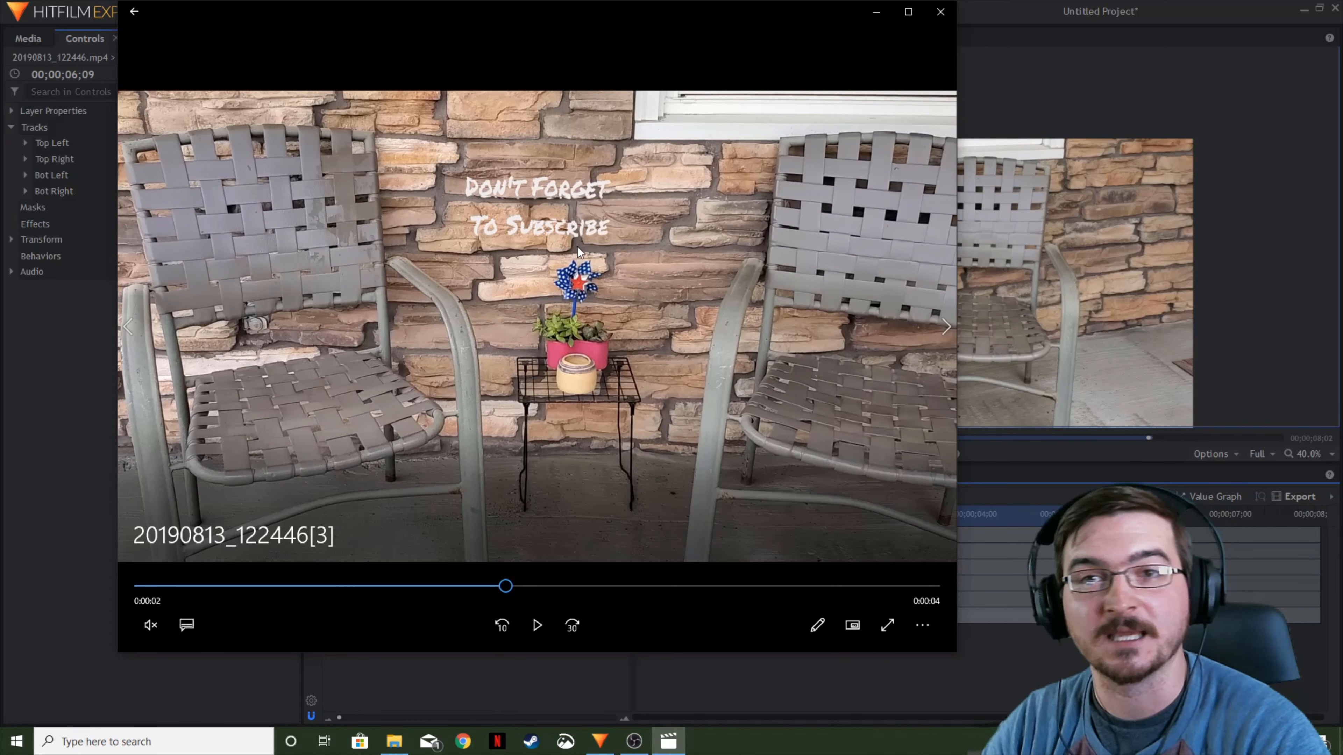